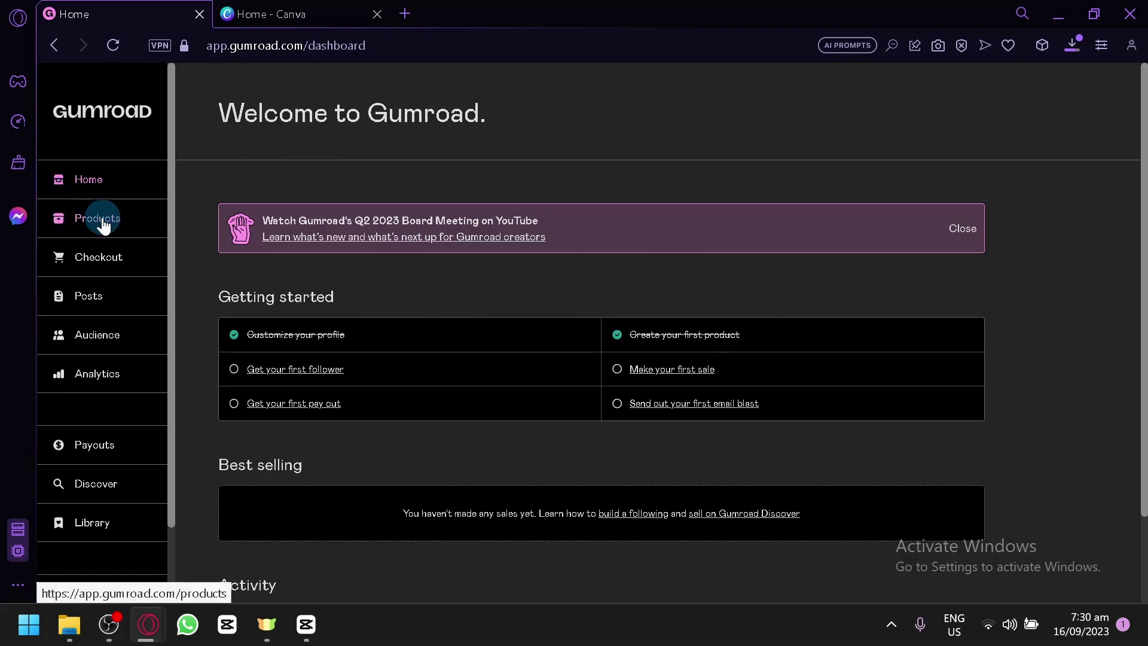
- Open the products page of the Gumroad account and start creating a new product
scroll(103, 224, up, 3)
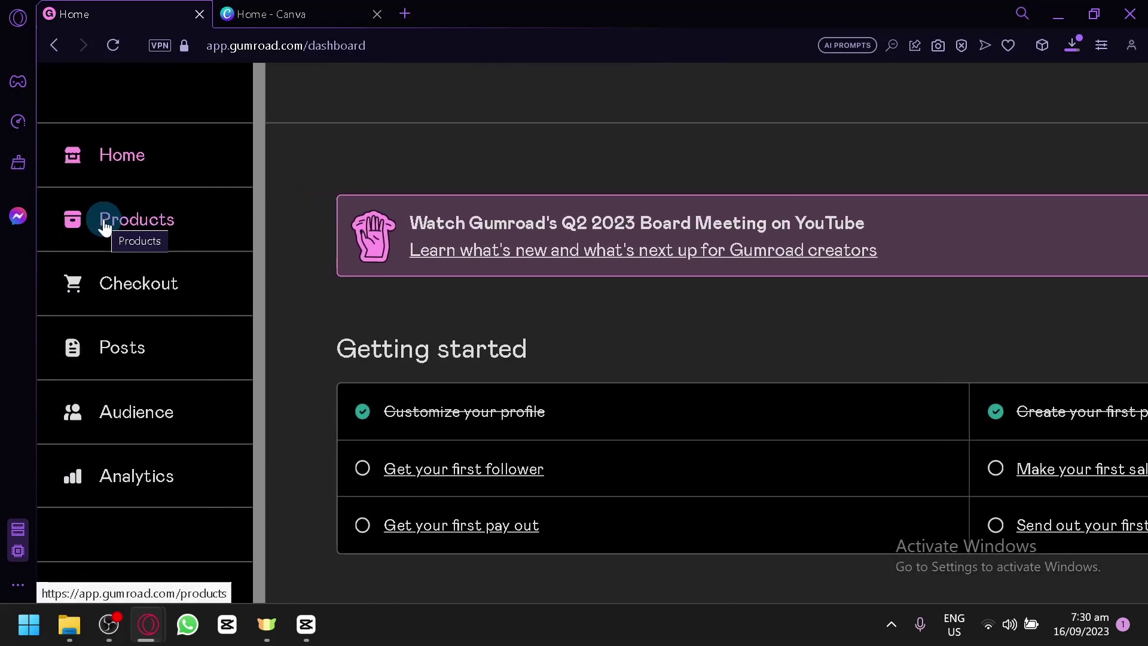
click(106, 242)
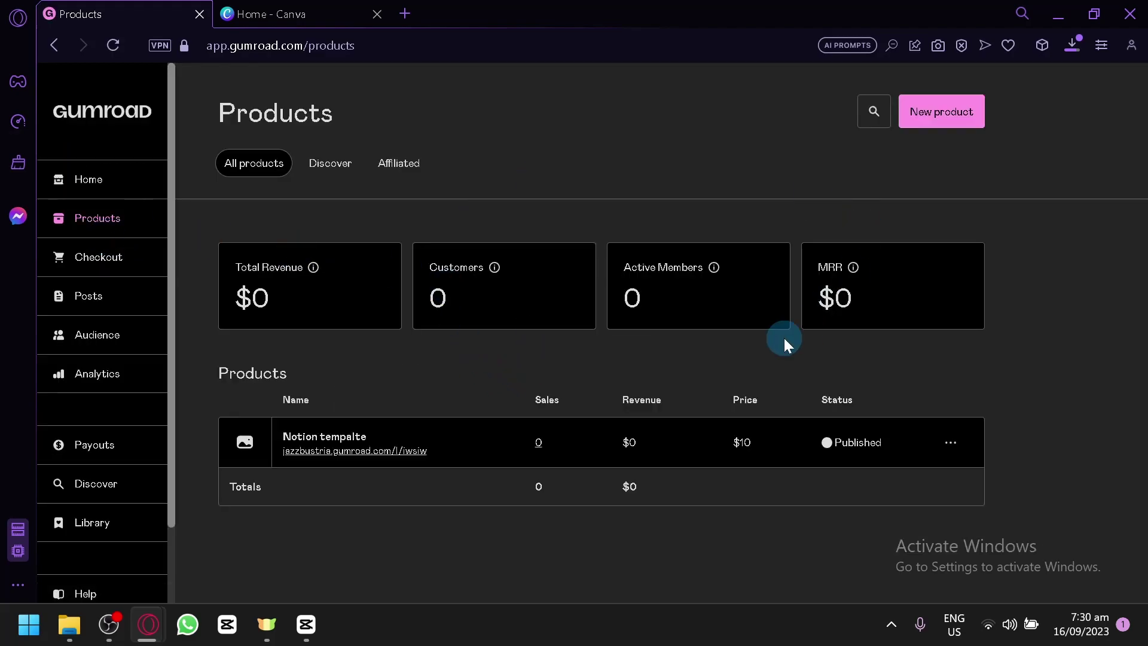
right_click(944, 111)
click(1020, 161)
click(963, 117)
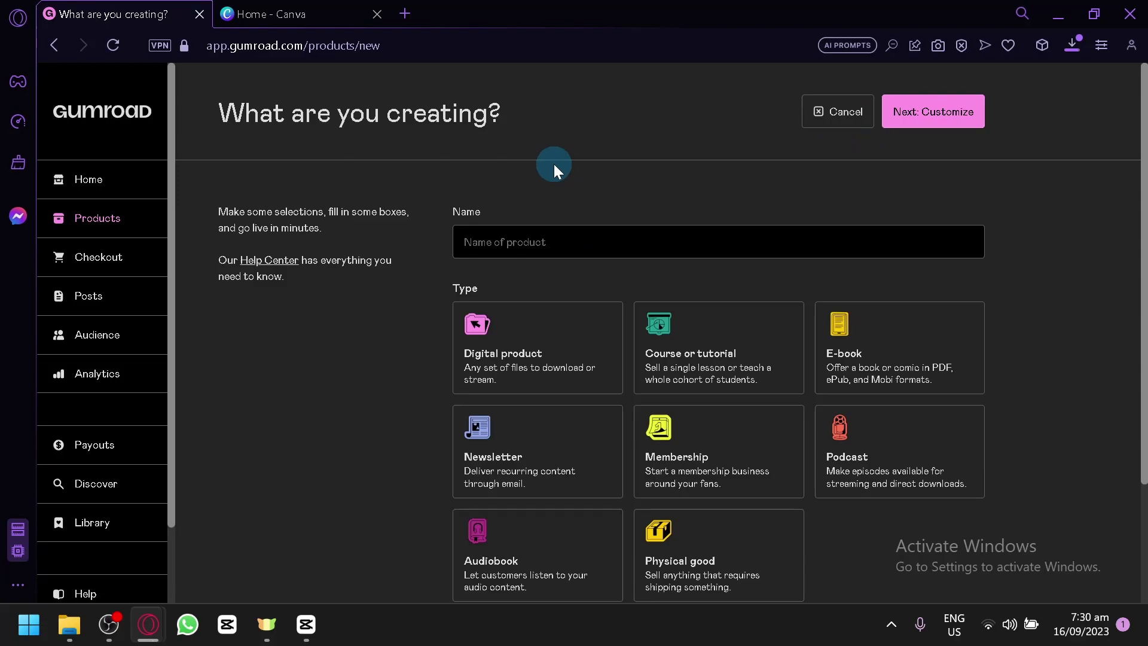
- Choose E-book as the product type and name the product "Ai 101"
scroll(884, 317, down, 1)
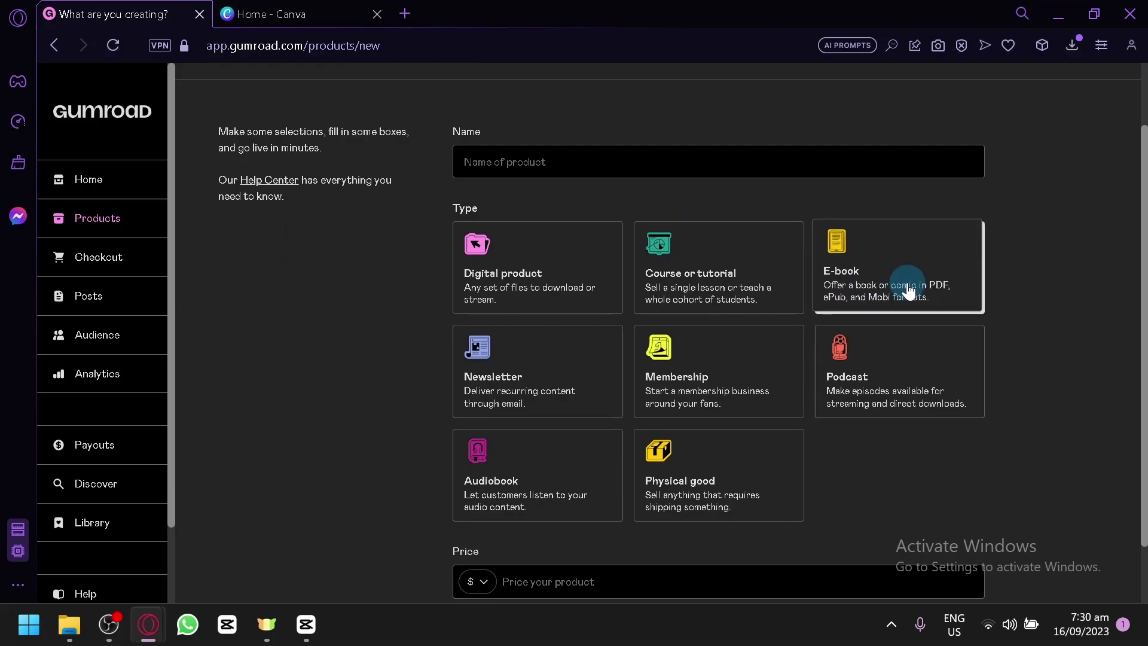
scroll(907, 290, up, 5)
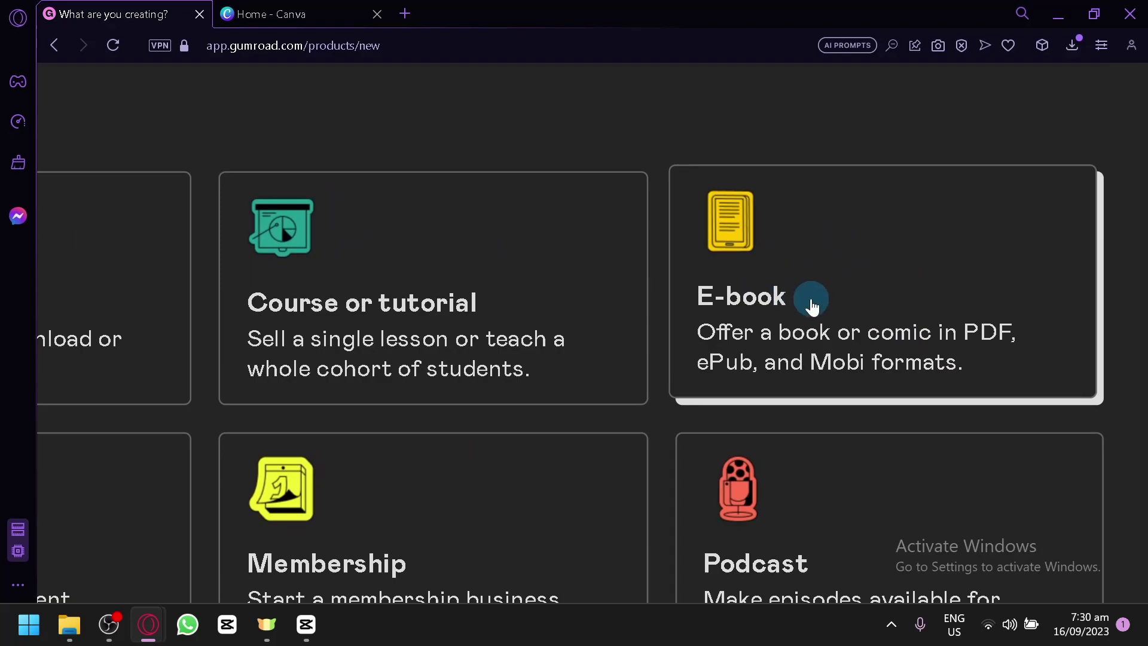
click(812, 308)
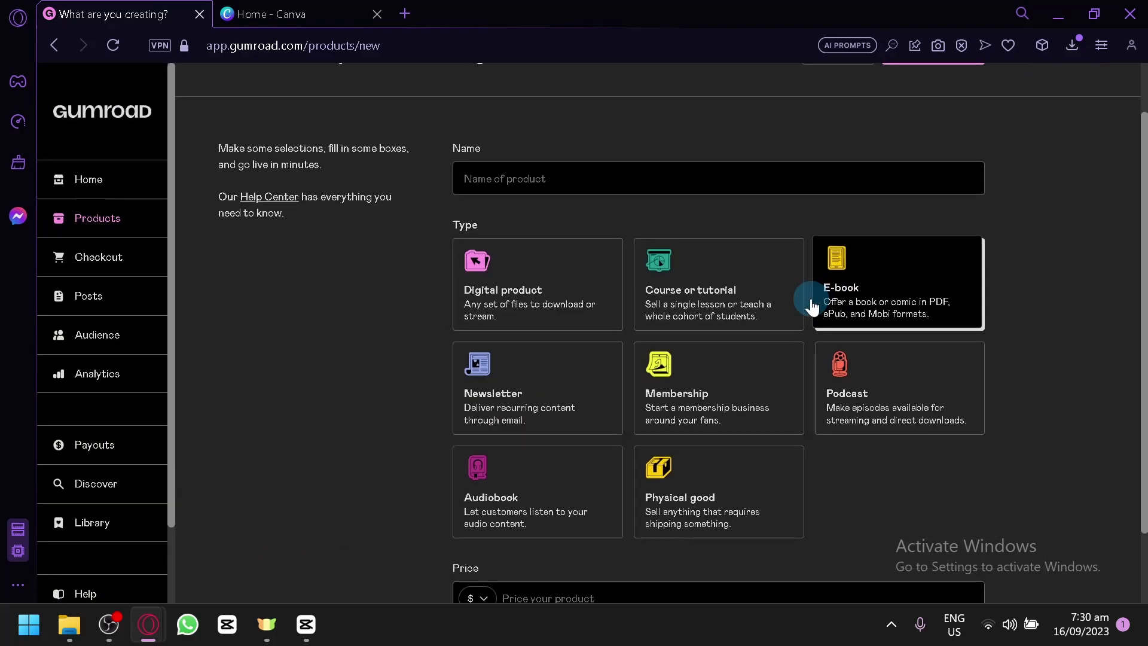
click(635, 183)
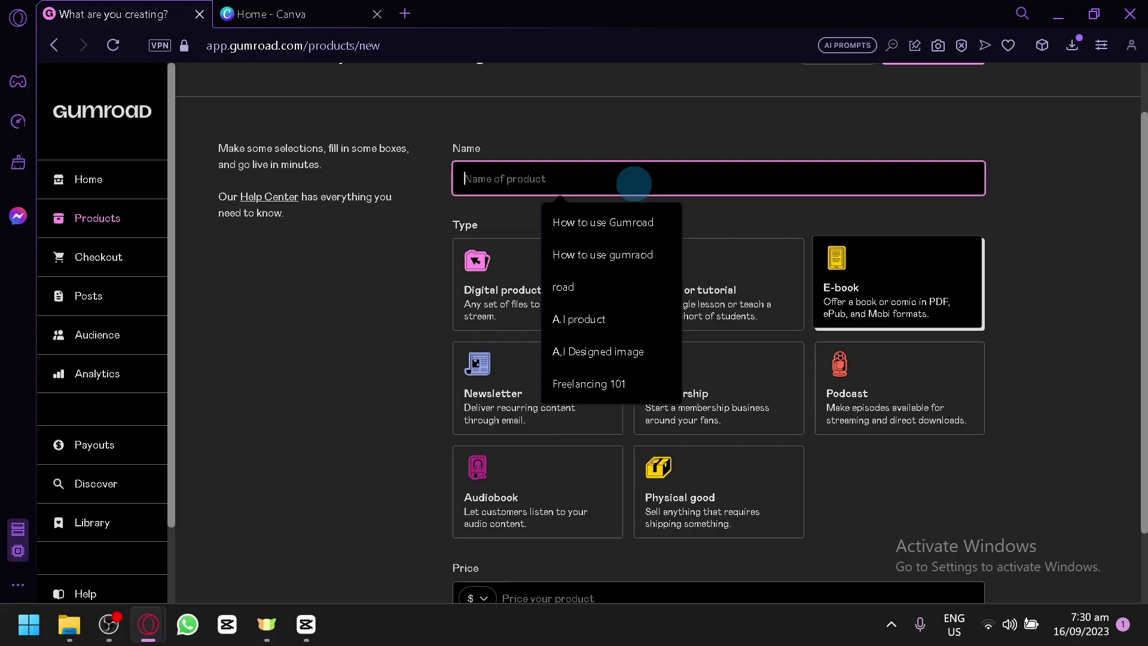
text(Ai t)
key(BackSpace)
text(101)
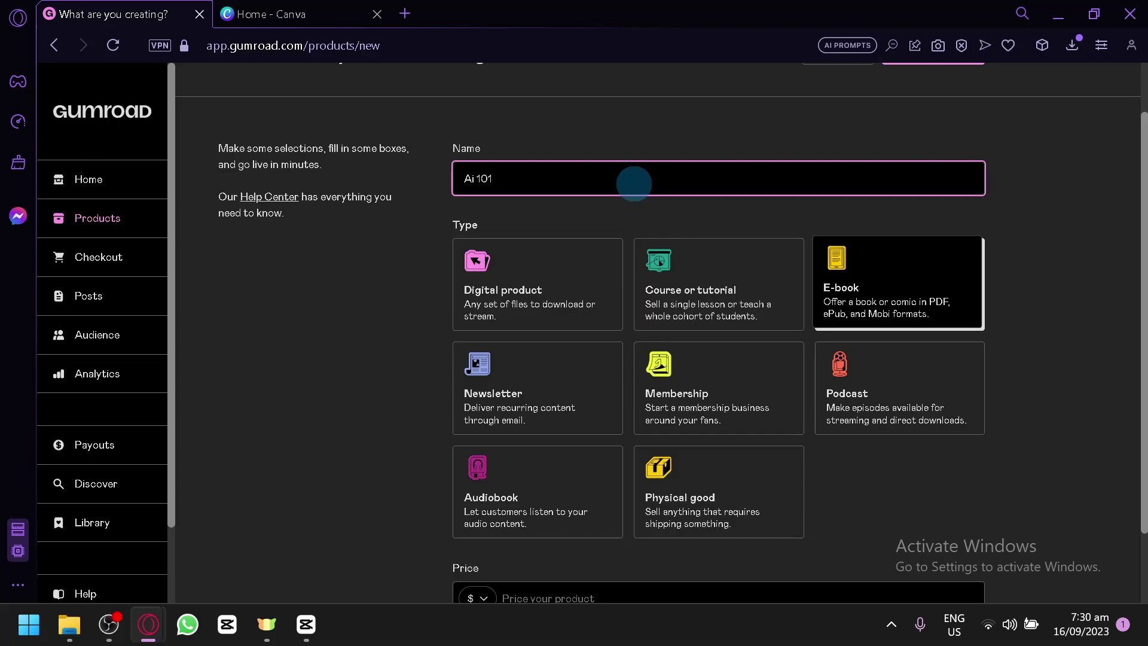
- Set the product price to $50 and continue to the customization page
scroll(633, 184, down, 2)
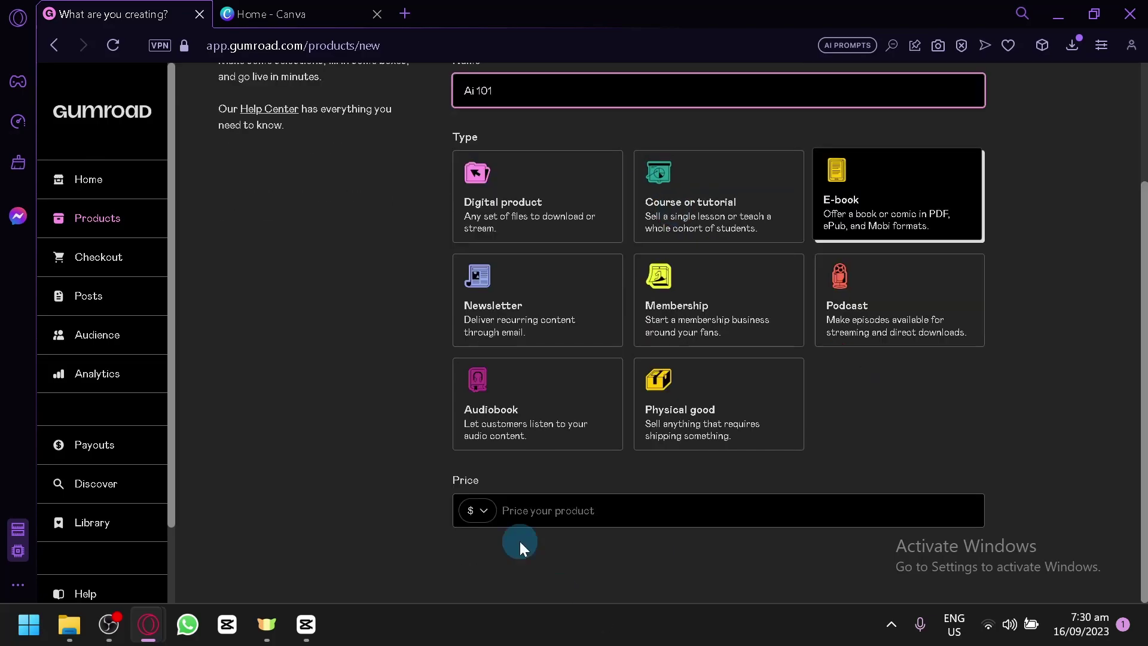
click(570, 510)
text(50)
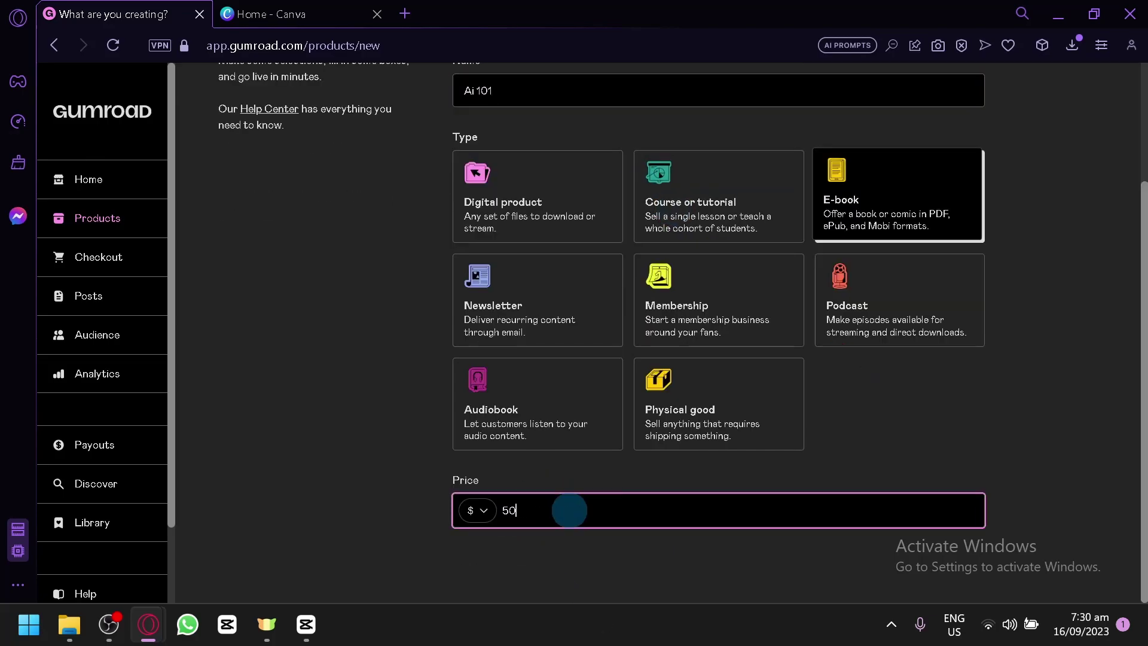
scroll(784, 225, up, 3)
click(913, 123)
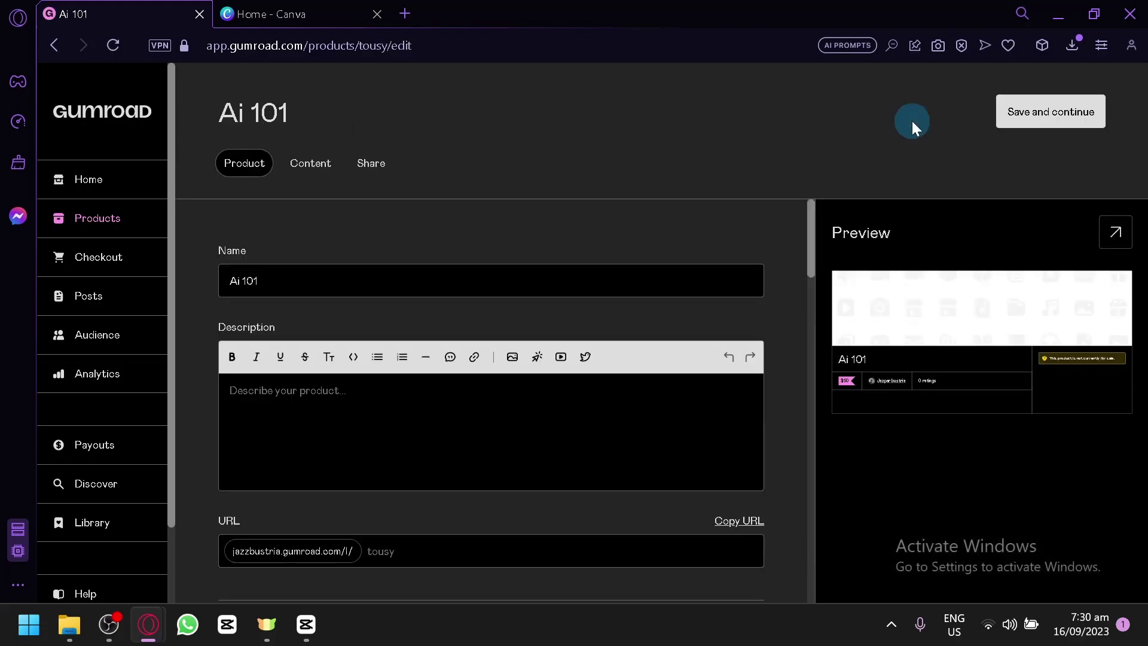
- Review the product's editing sections, from description and URL through cover, thumbnail and product info to versions and settings
scroll(595, 299, down, 6)
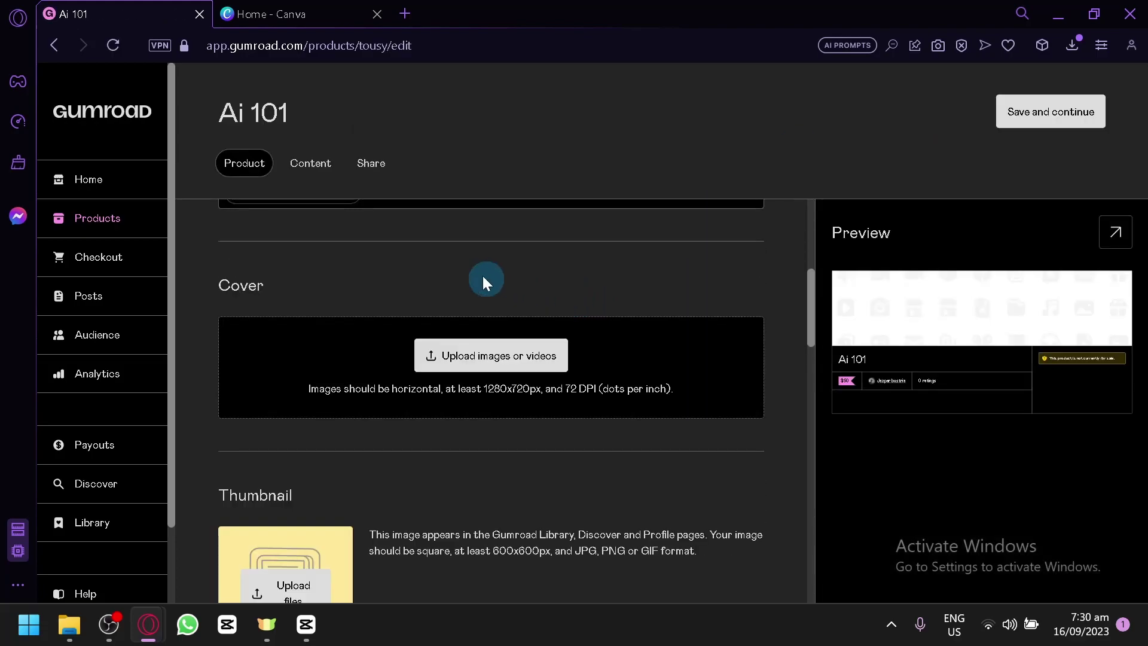
scroll(262, 287, down, 5)
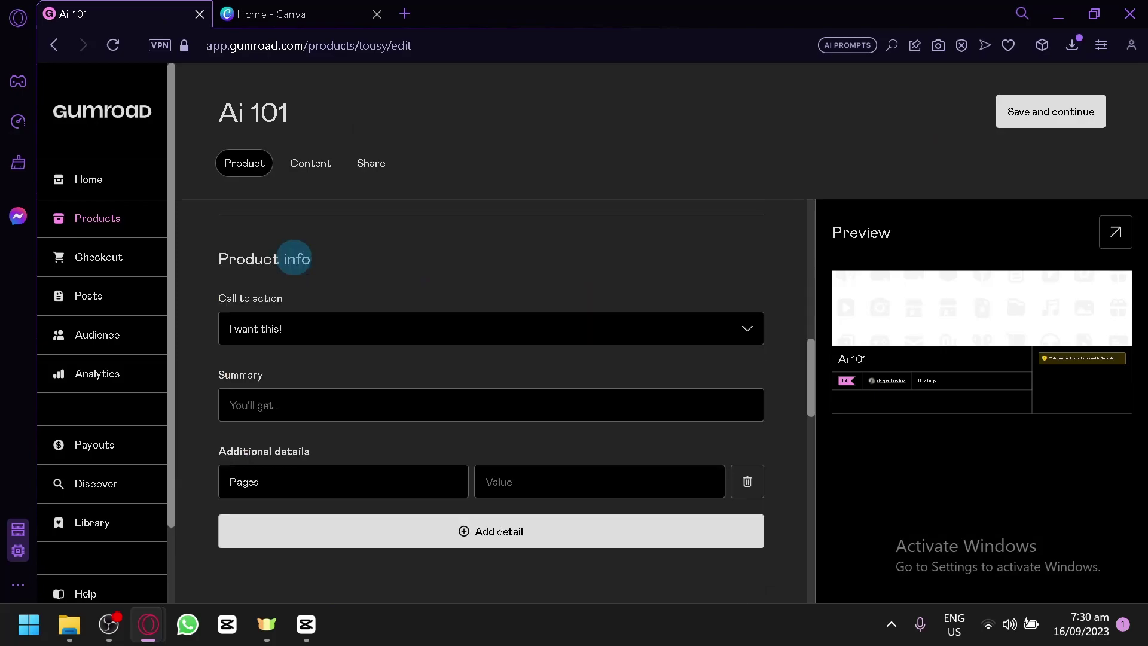
scroll(293, 258, down, 13)
scroll(718, 316, up, 2)
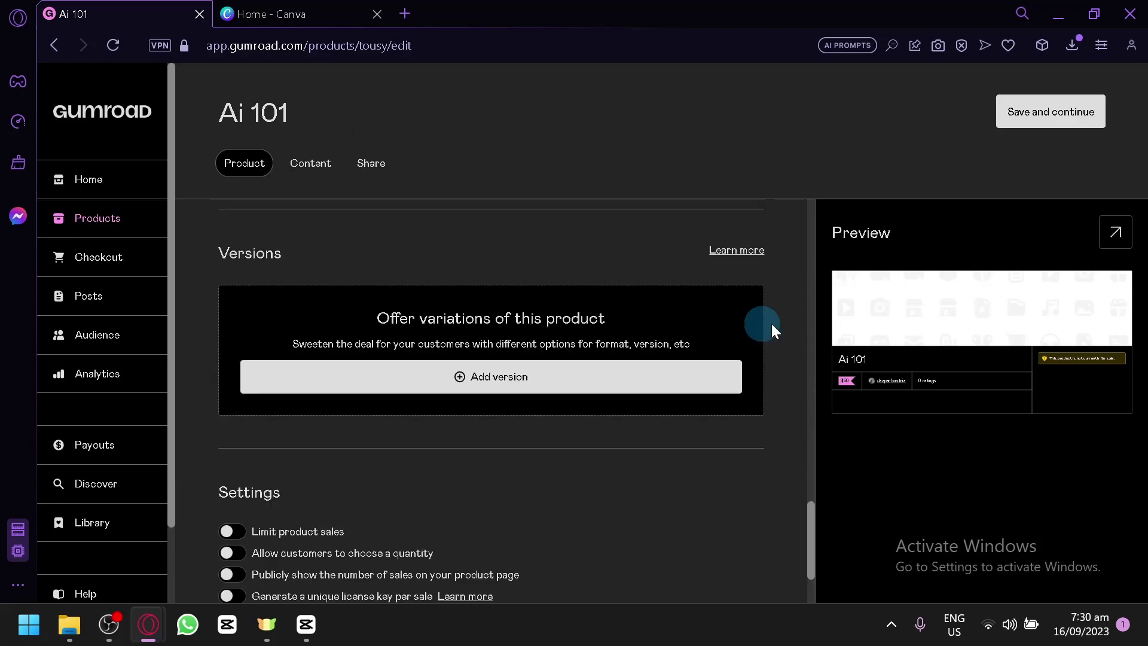
scroll(534, 383, up, 10)
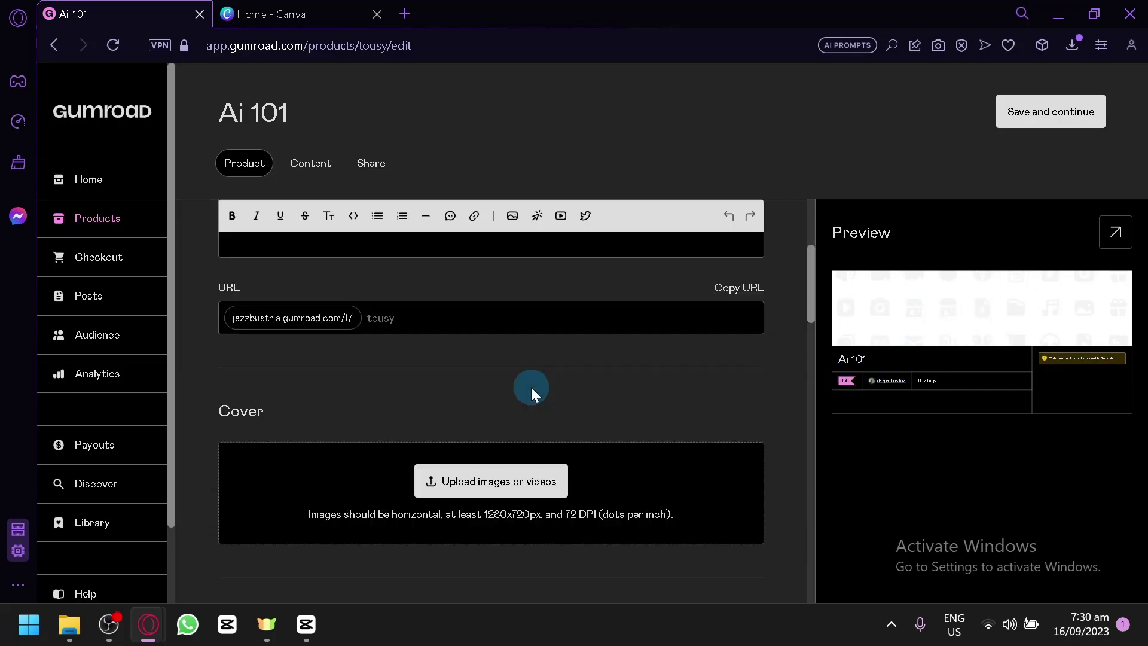
scroll(530, 386, up, 4)
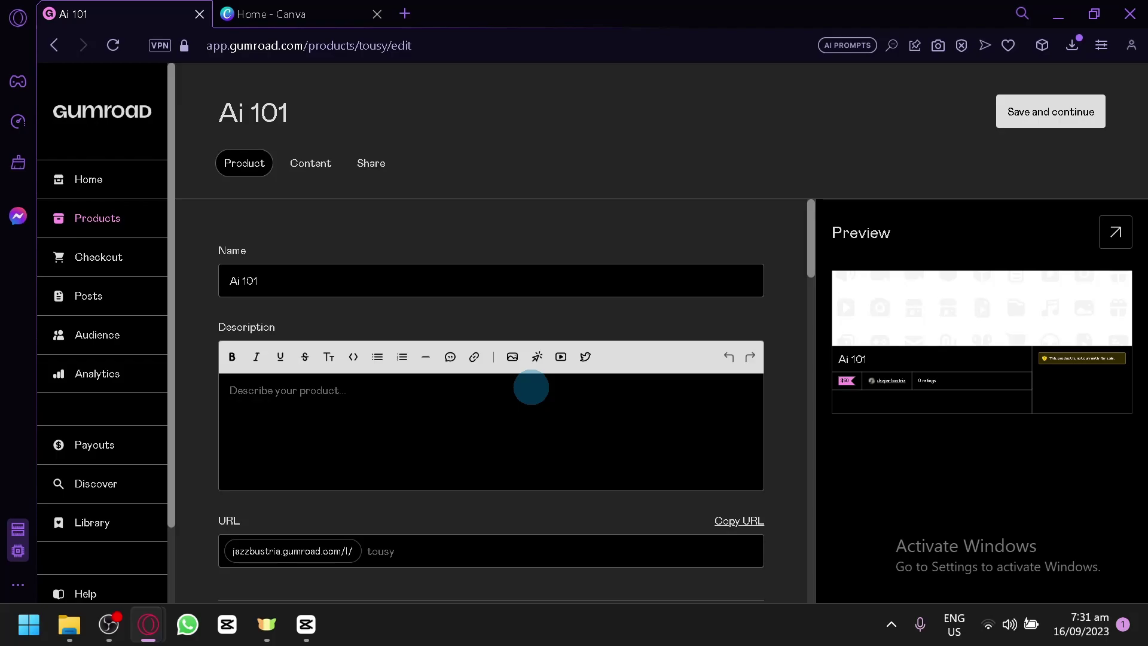
scroll(497, 390, down, 8)
scroll(498, 390, up, 4)
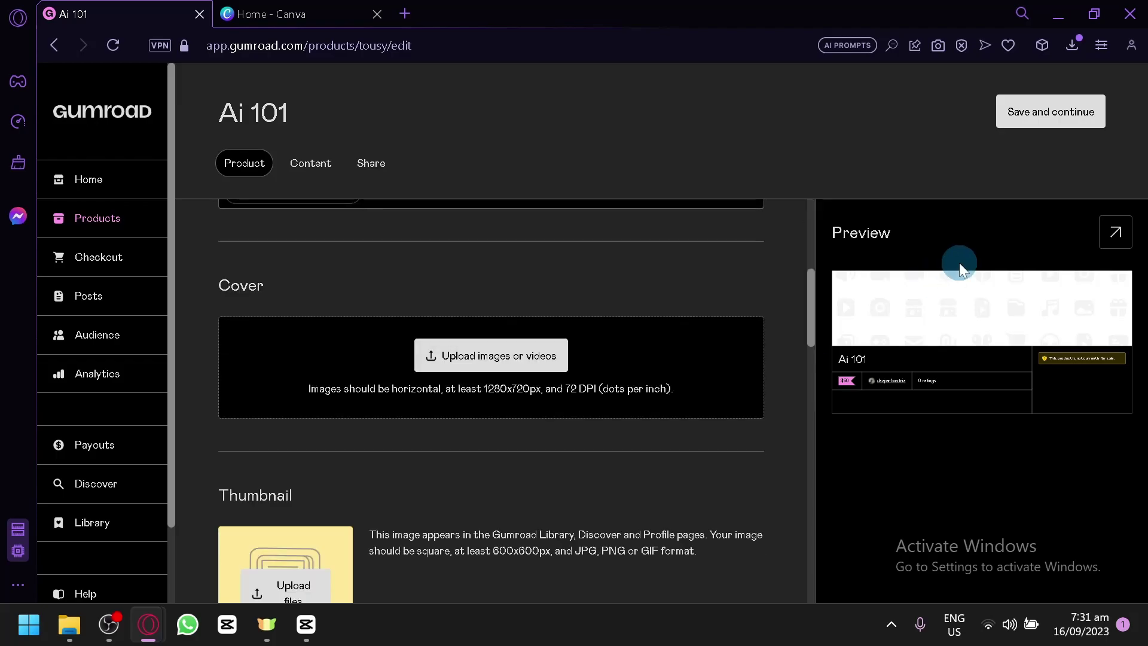
scroll(741, 450, up, 6)
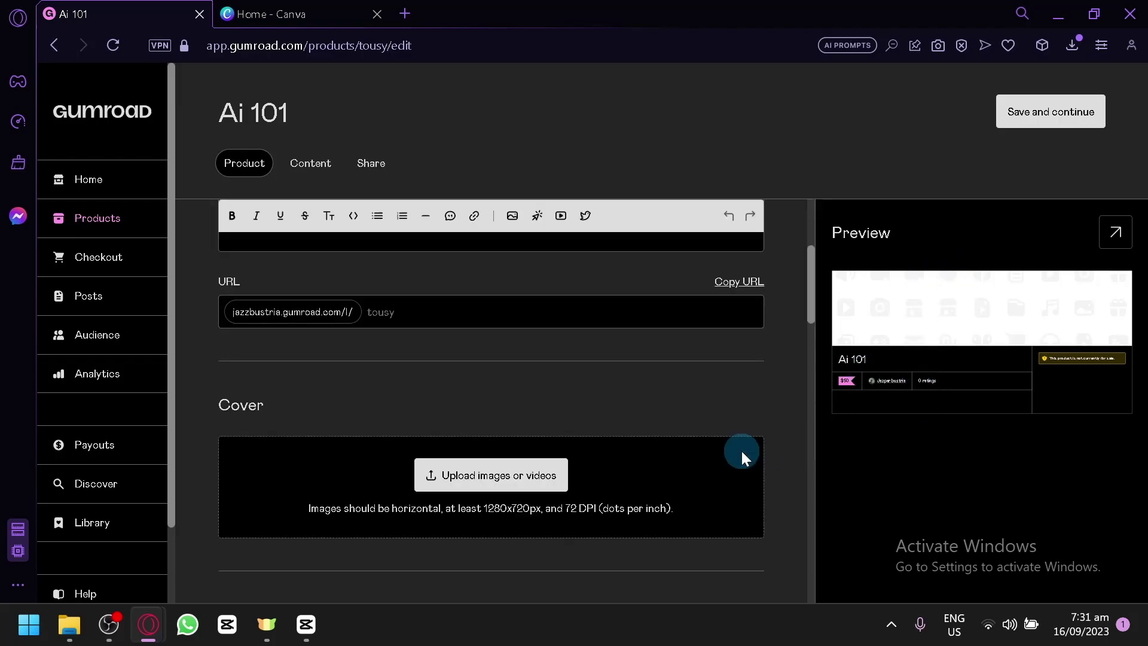
scroll(474, 248, down, 8)
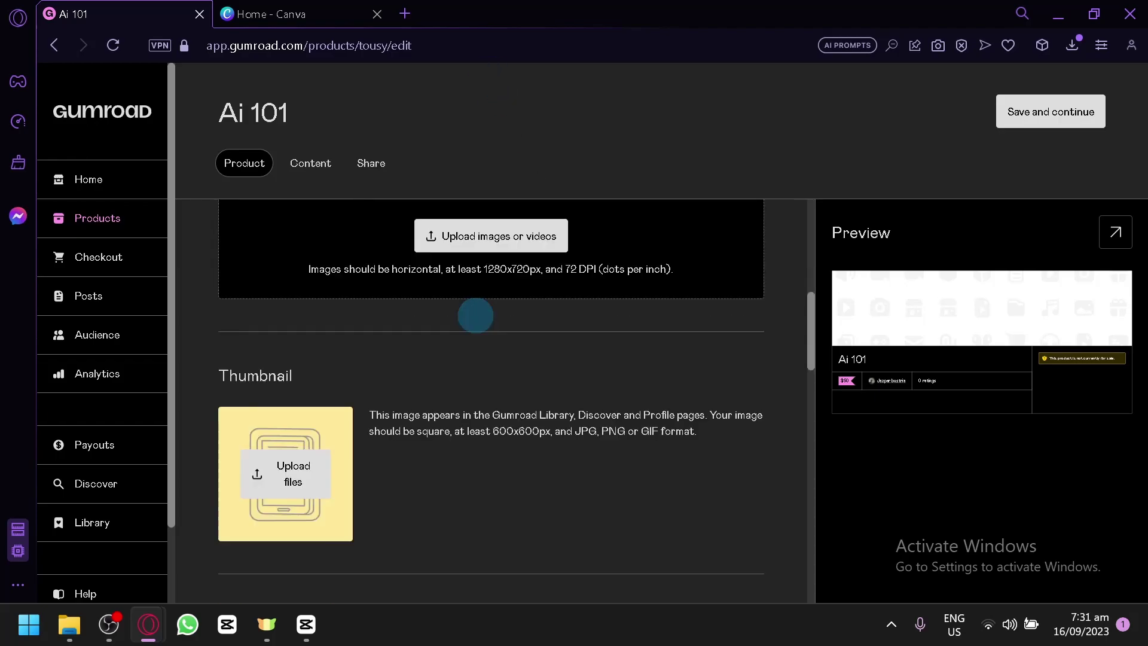
scroll(357, 313, up, 2)
- Switch to Canva and create a new blank Flyer (A4 21 × 29.7 cm) design
click(295, 10)
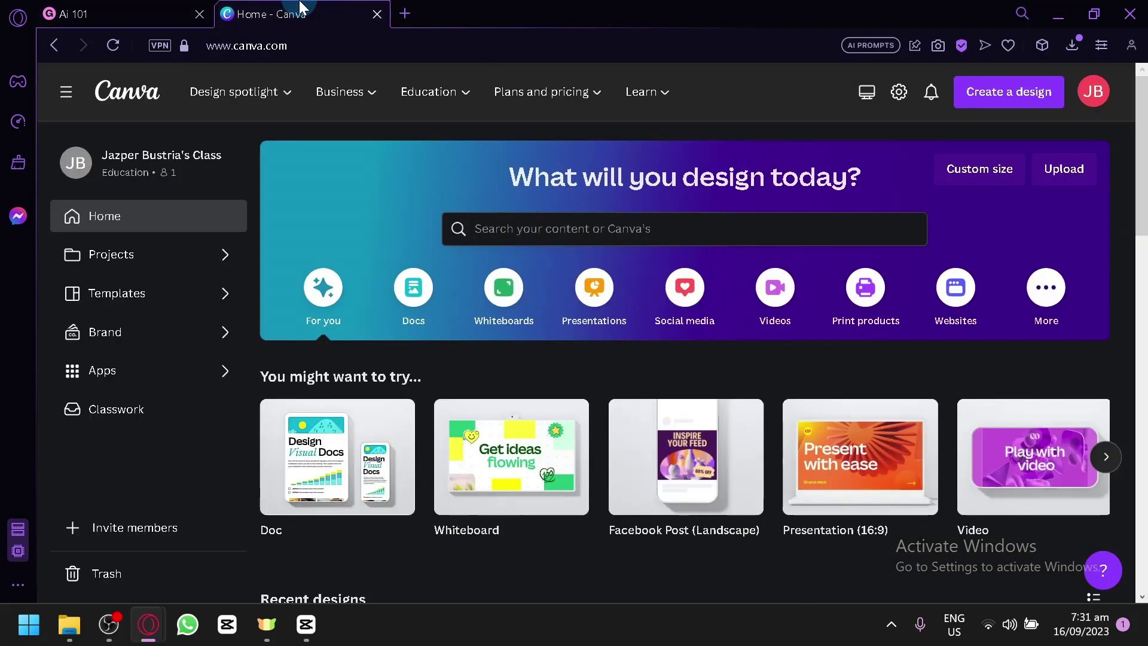
click(136, 8)
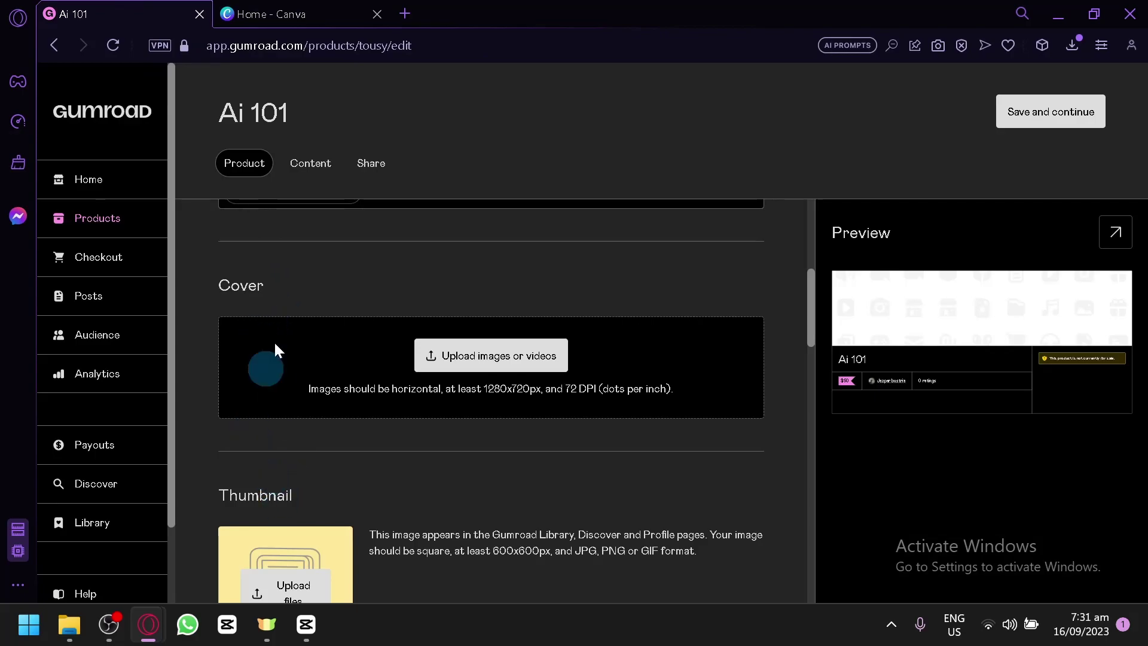
click(284, 12)
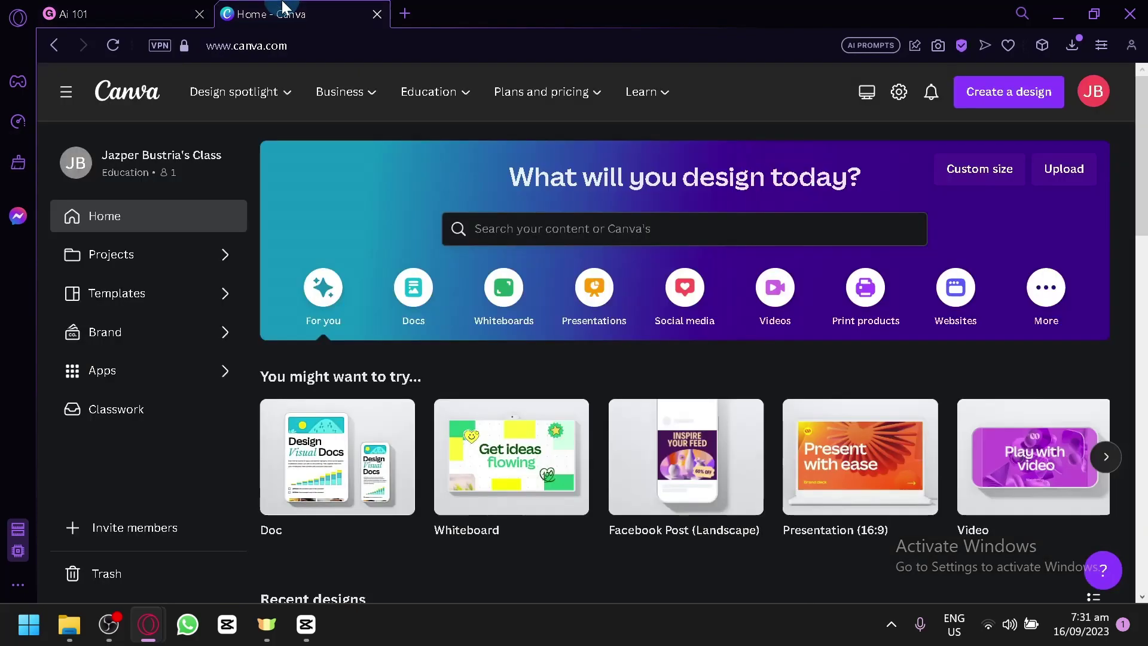
click(1017, 103)
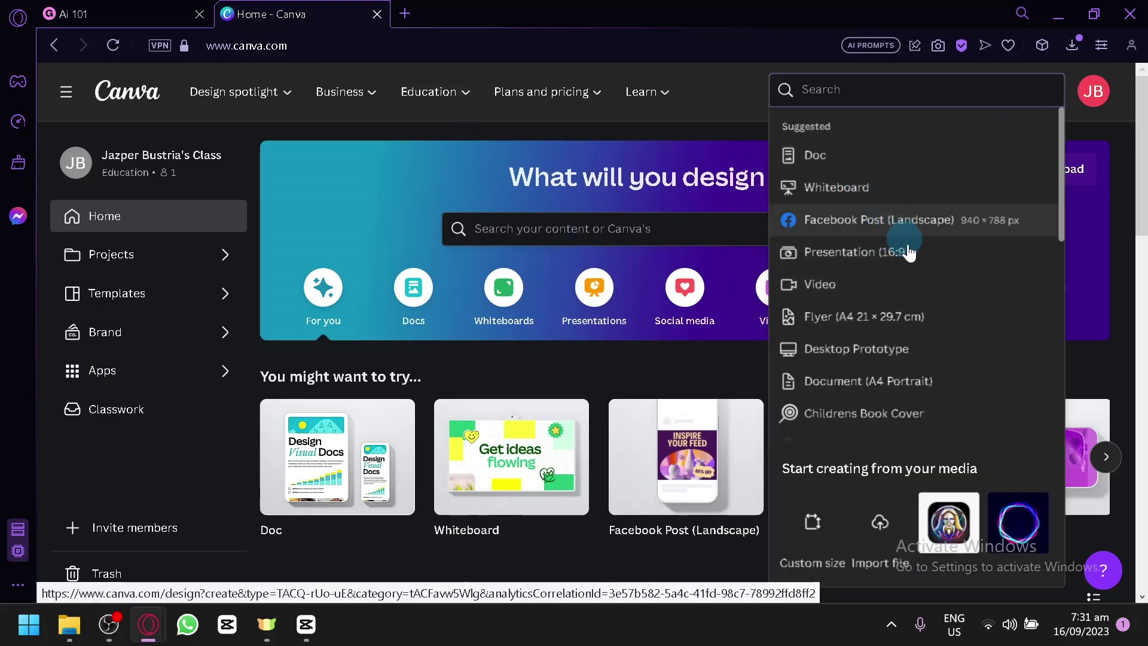
click(895, 325)
- Return to the Gumroad product page and examine the image requirements for the cover and the thumbnail
click(151, 9)
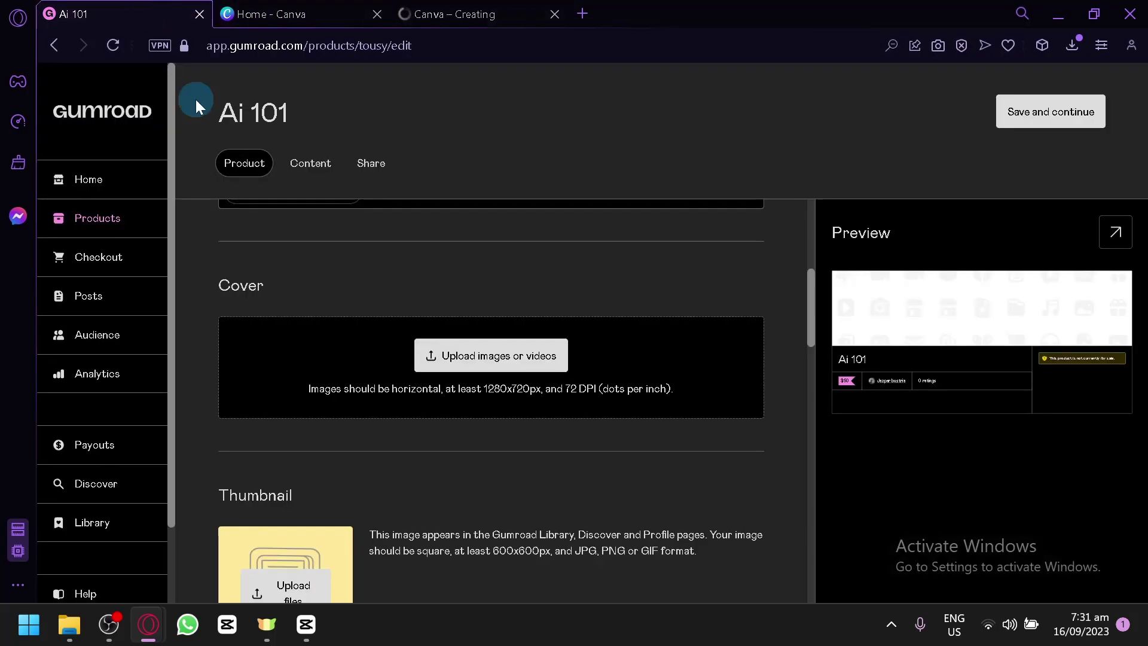
scroll(427, 439, down, 2)
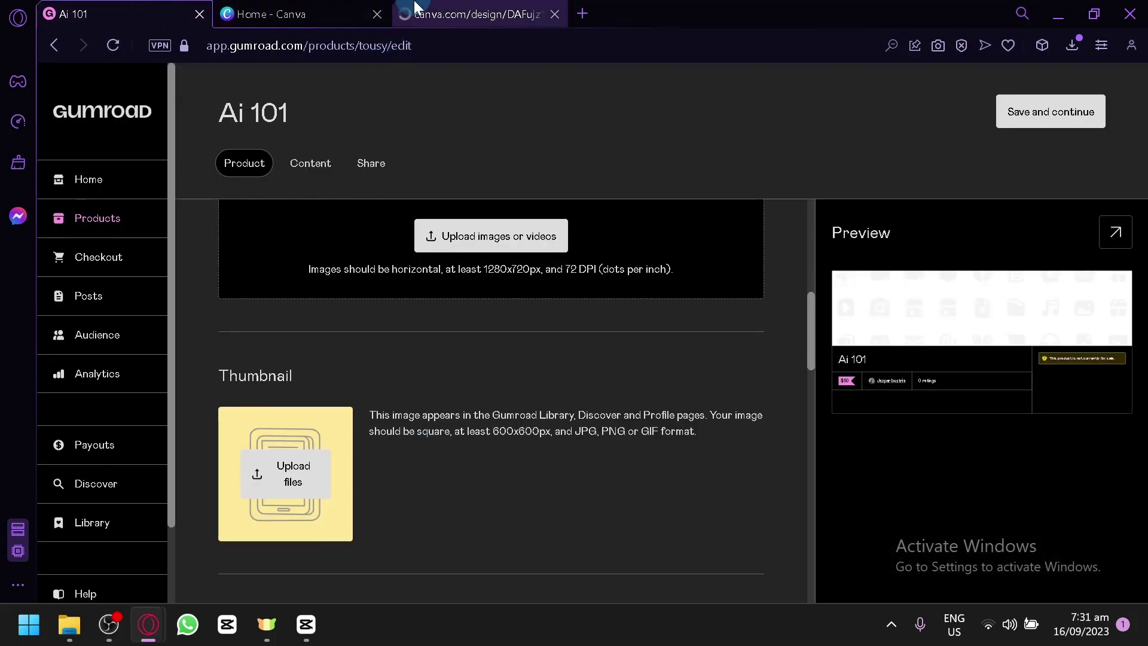
click(449, 9)
click(92, 9)
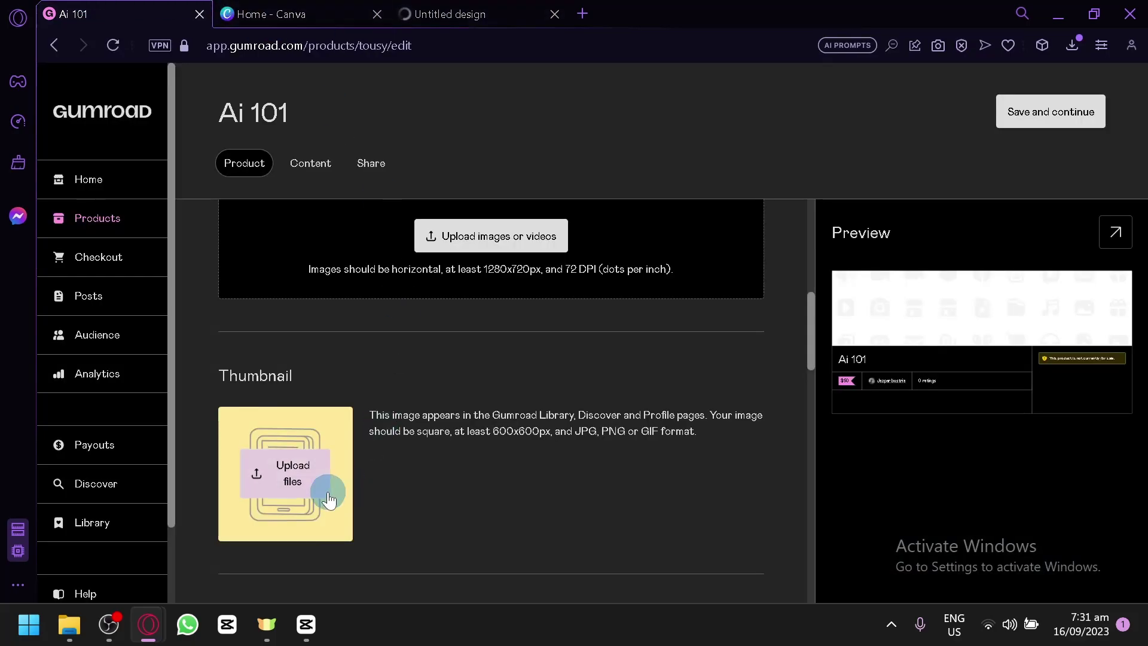
scroll(358, 412, up, 2)
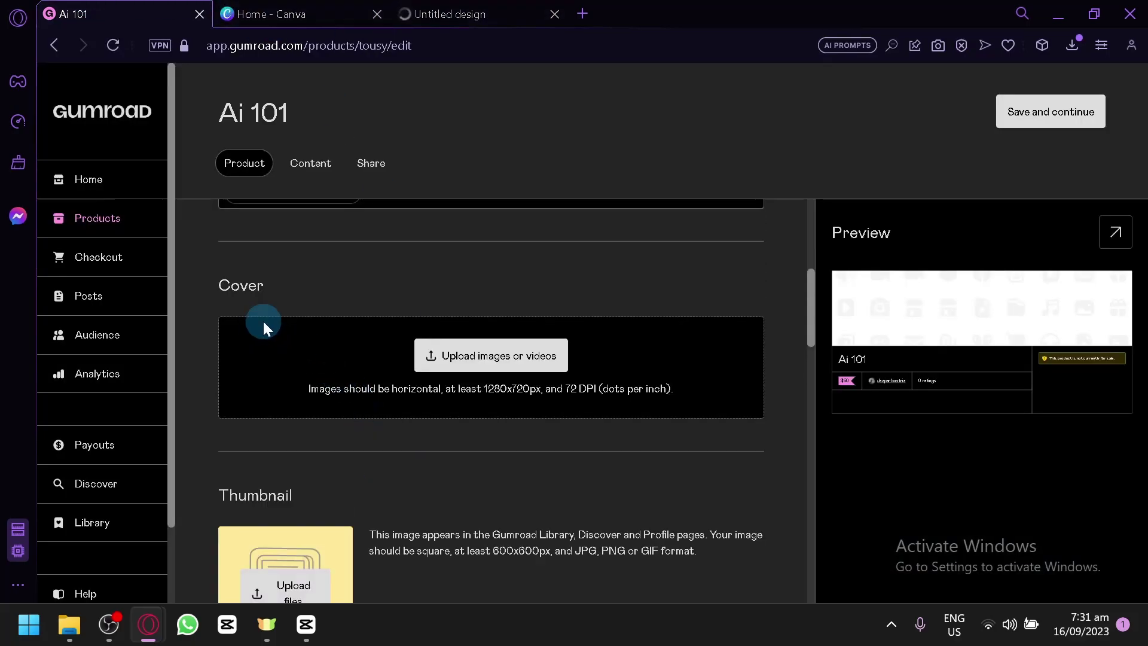
scroll(383, 508, down, 2)
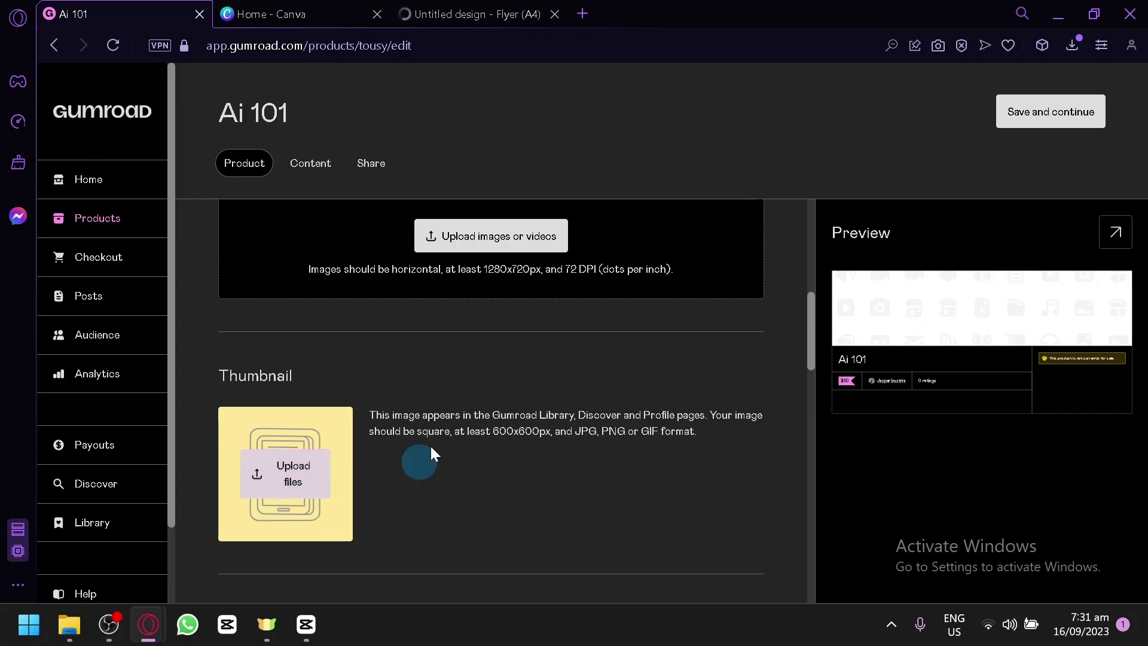
click(498, 22)
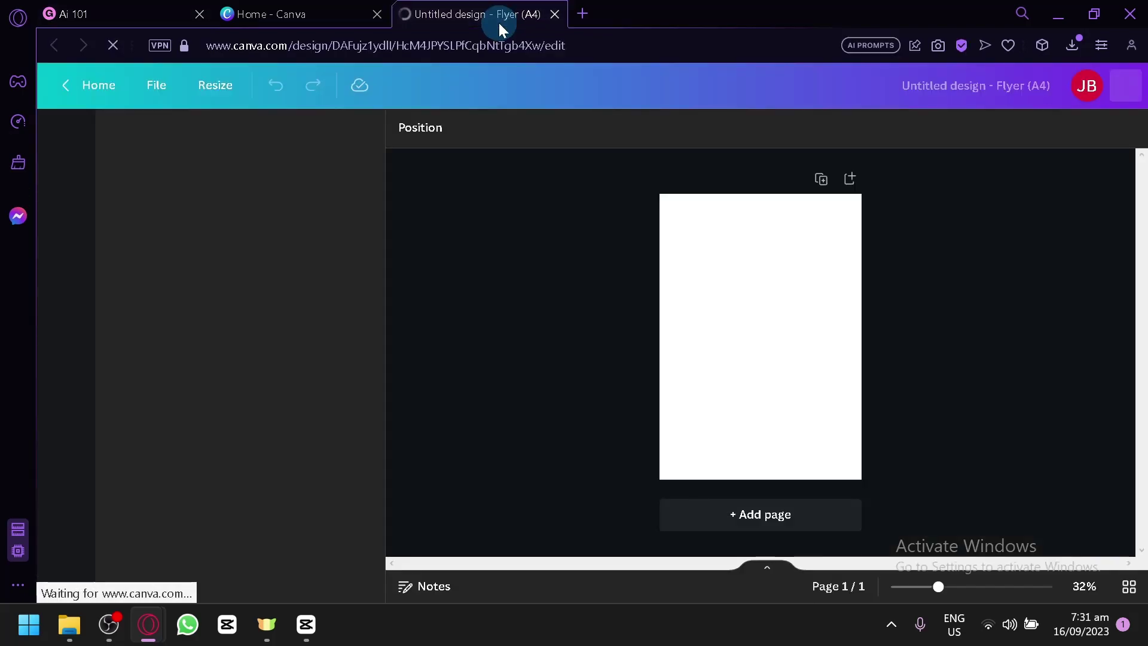
click(173, 14)
scroll(357, 329, up, 2)
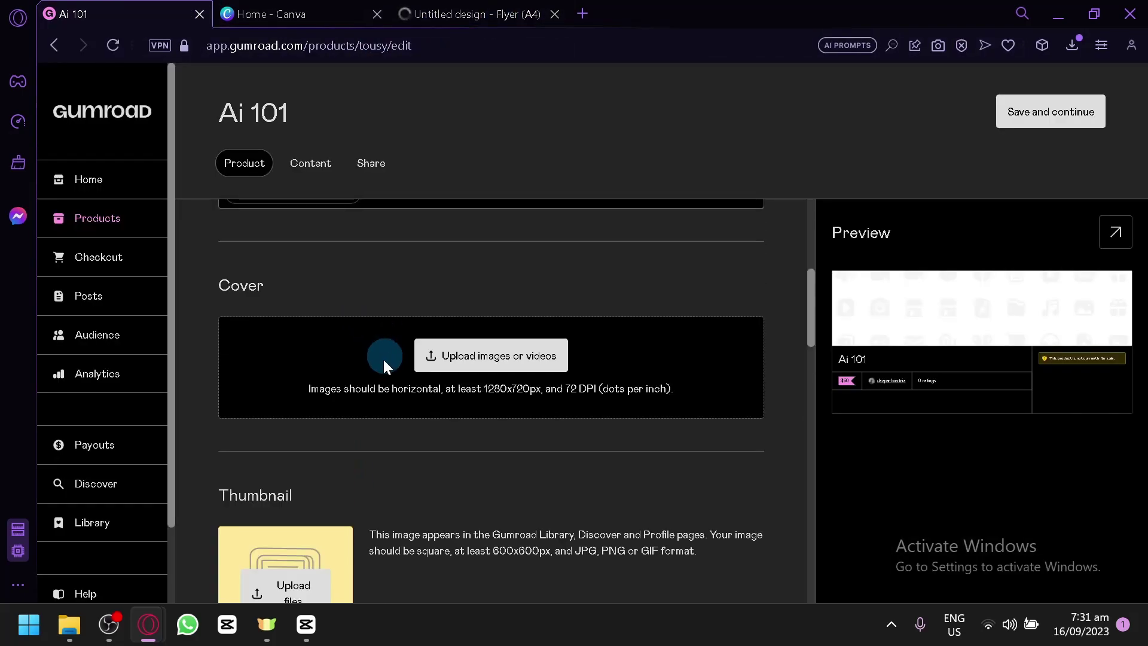
- Switch to the Canva flyer design and apply the purple "Vision of the Future" template to the blank page
click(435, 13)
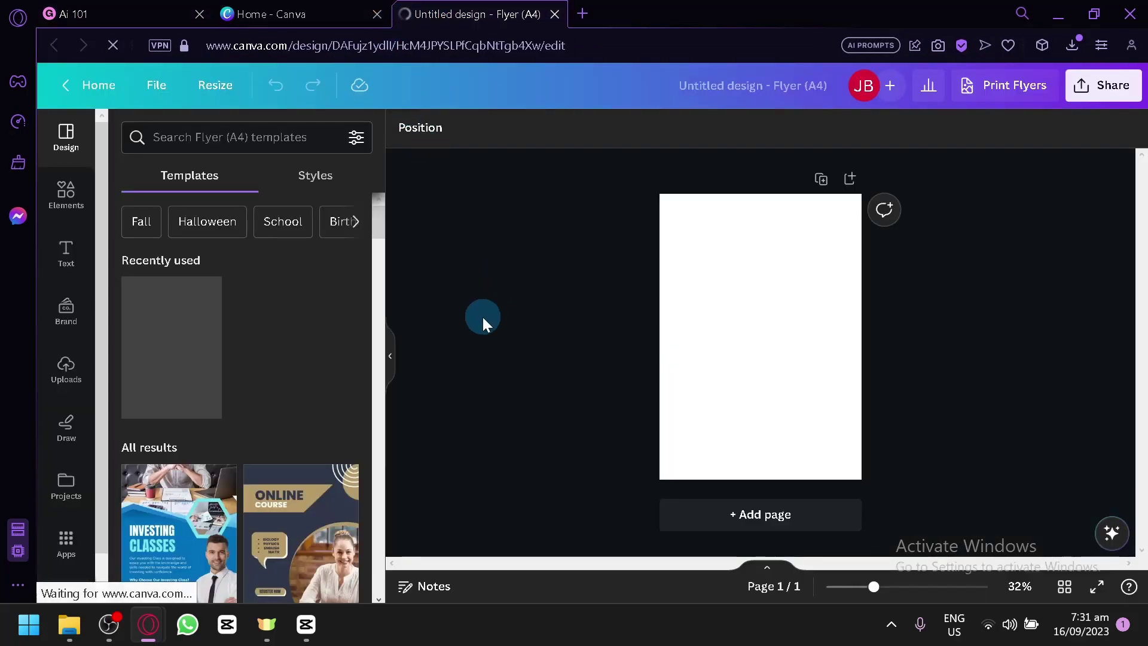
click(708, 262)
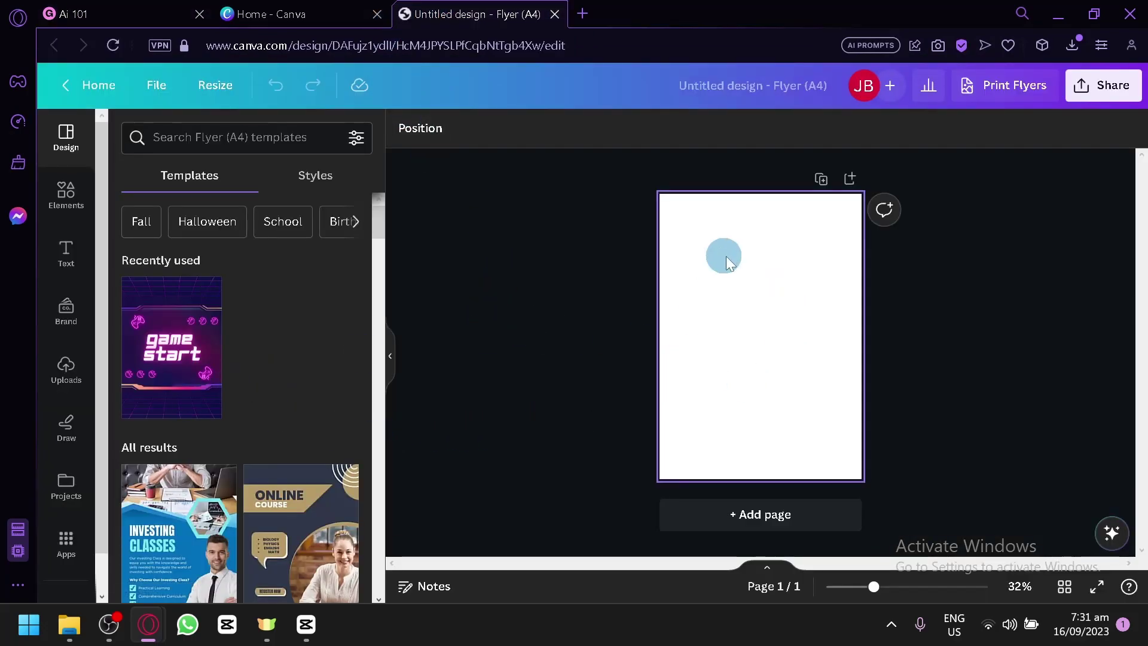
click(453, 370)
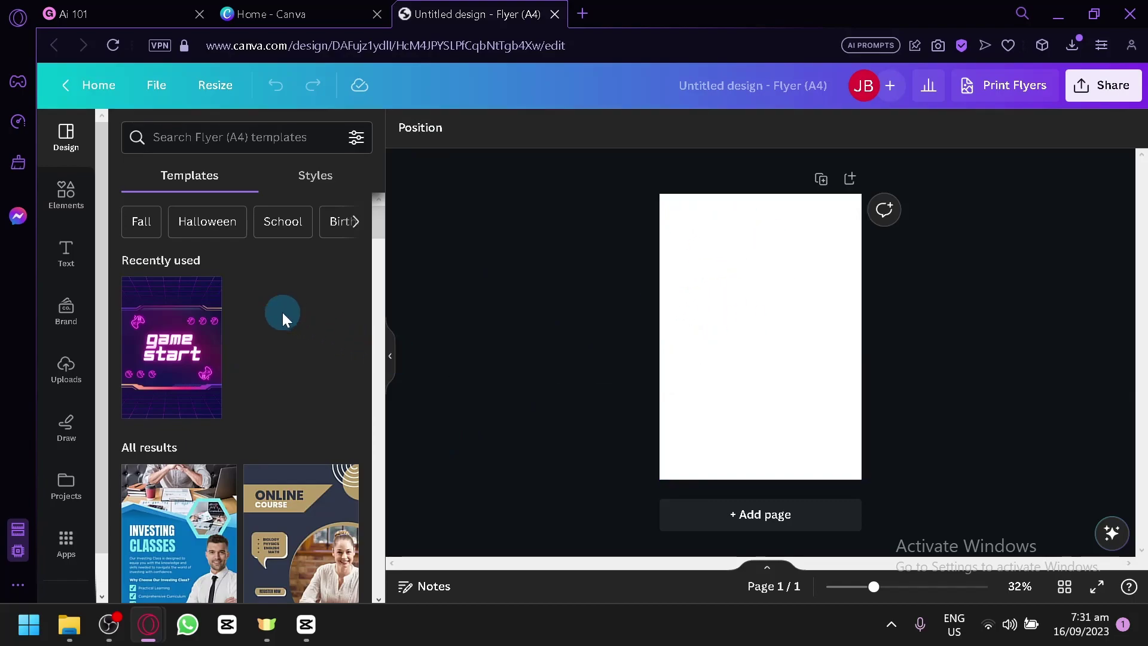
scroll(293, 269, down, 4)
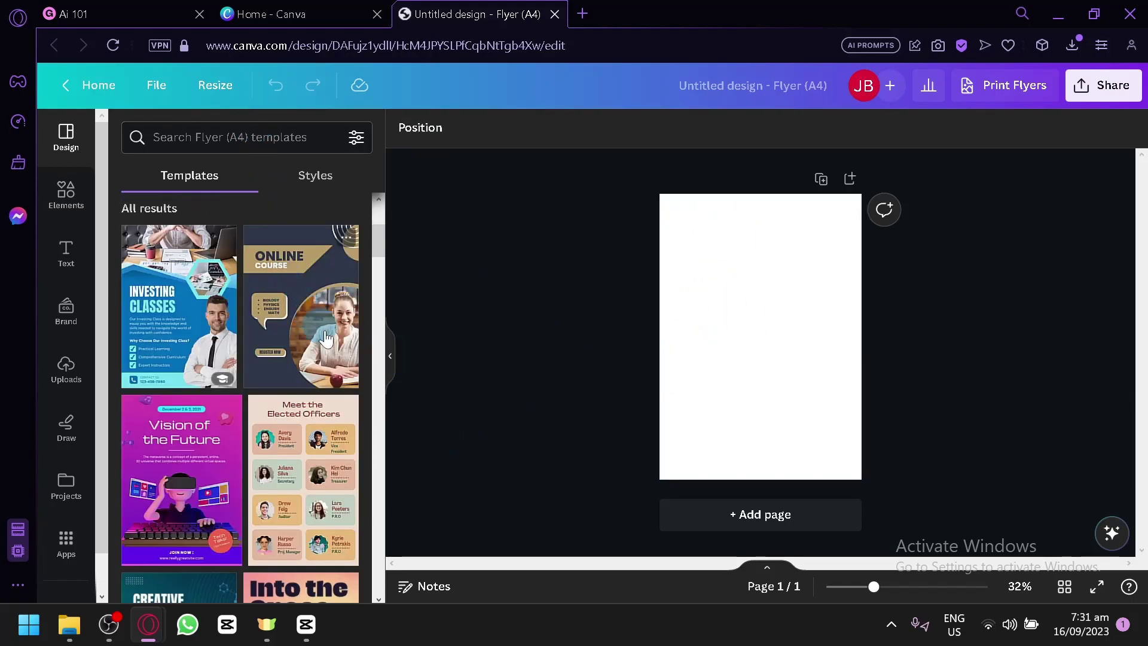
scroll(299, 317, down, 2)
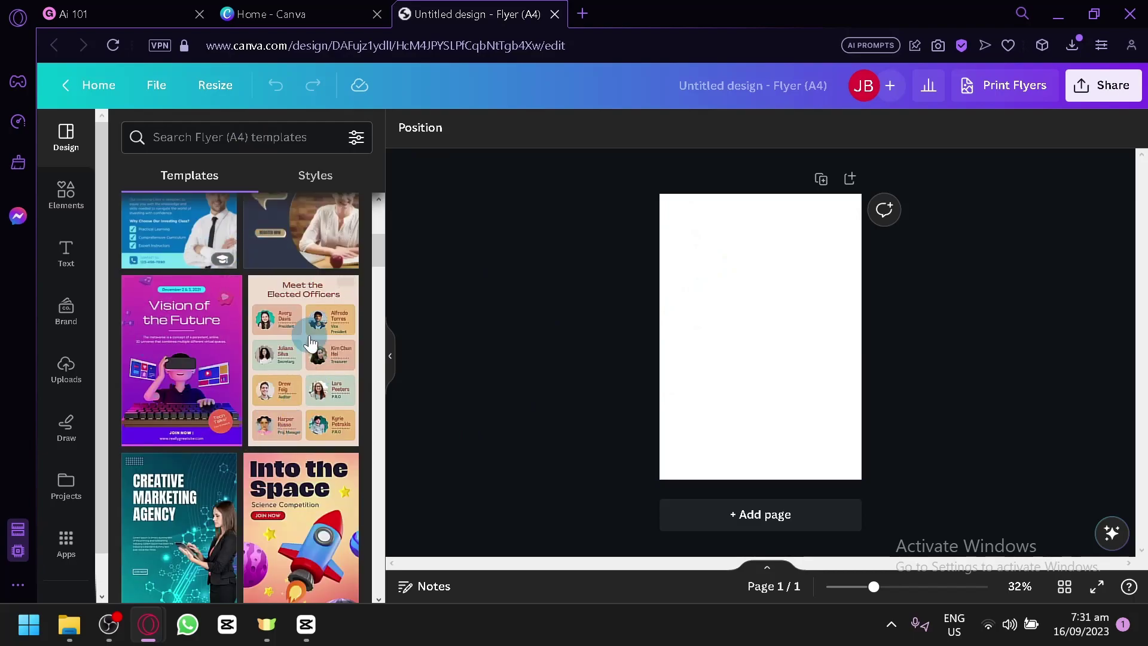
scroll(236, 461, down, 2)
scroll(206, 299, up, 2)
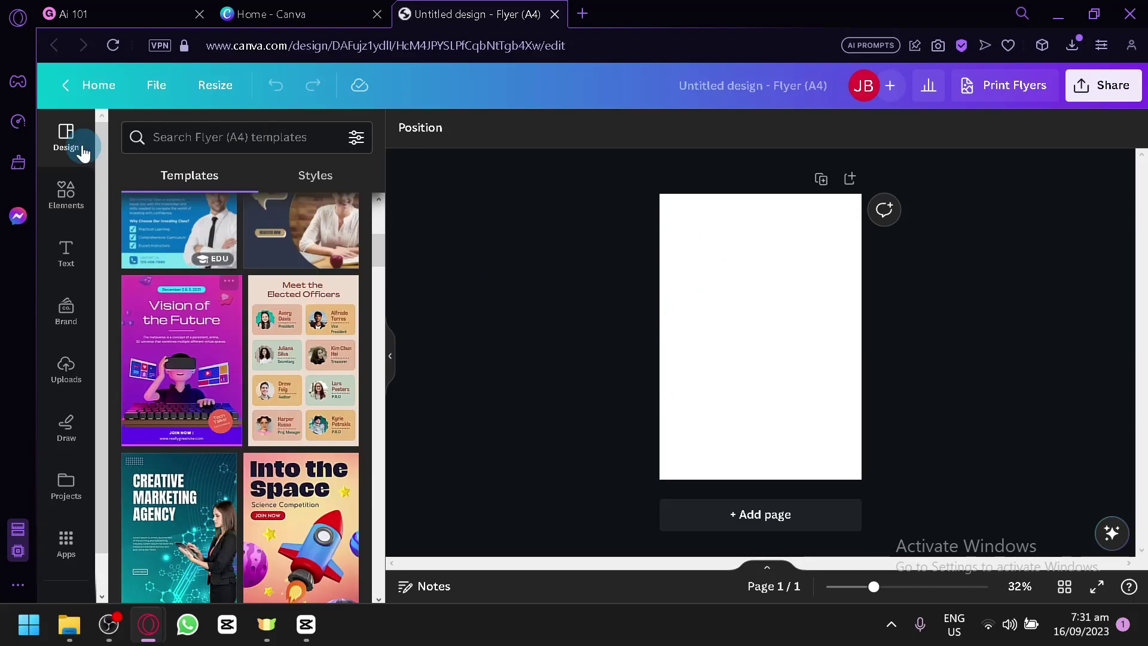
click(165, 390)
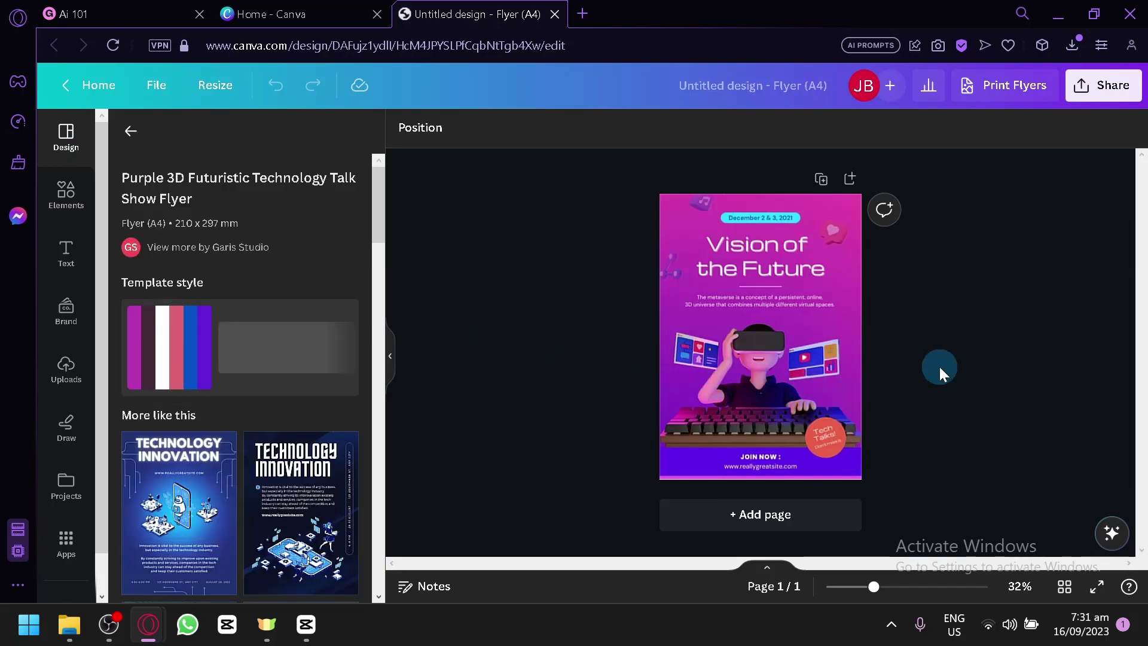
- Replace the flyer's "Vision of the Future" heading with "AI 101"
scroll(939, 367, up, 2)
click(715, 243)
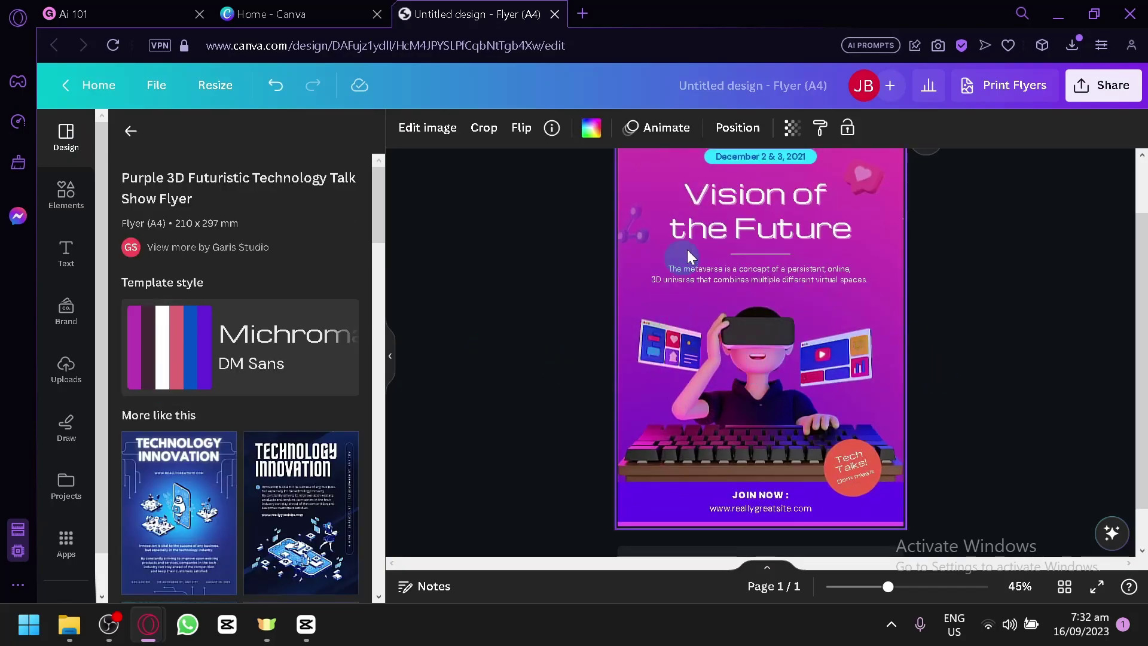
click(729, 221)
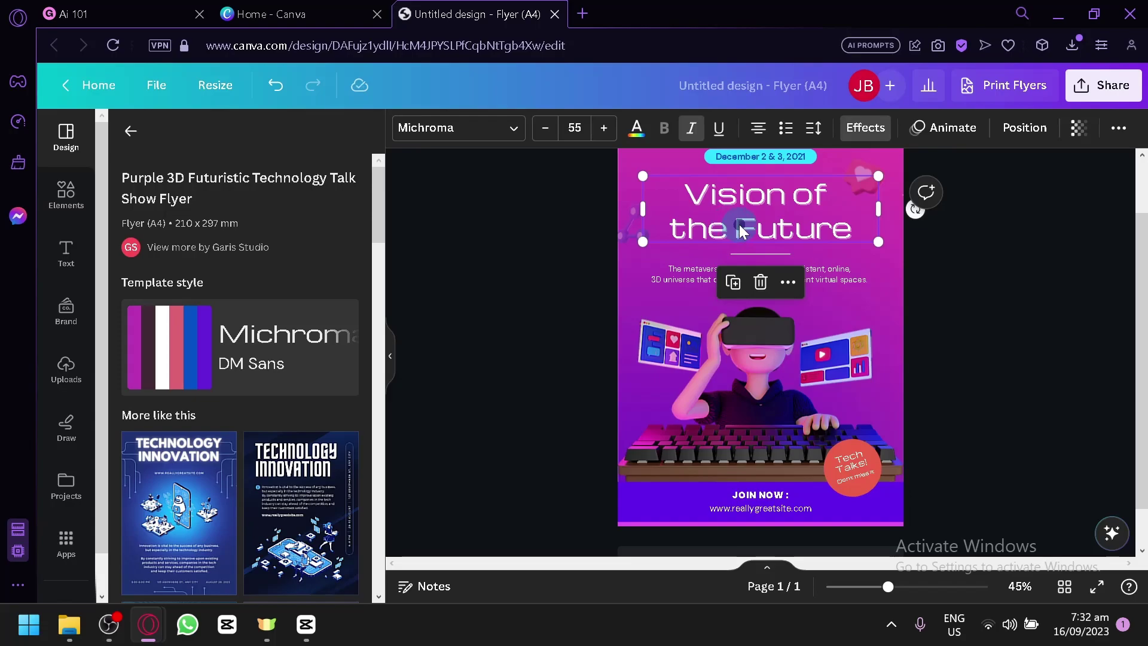
click(741, 231)
text(AI 101)
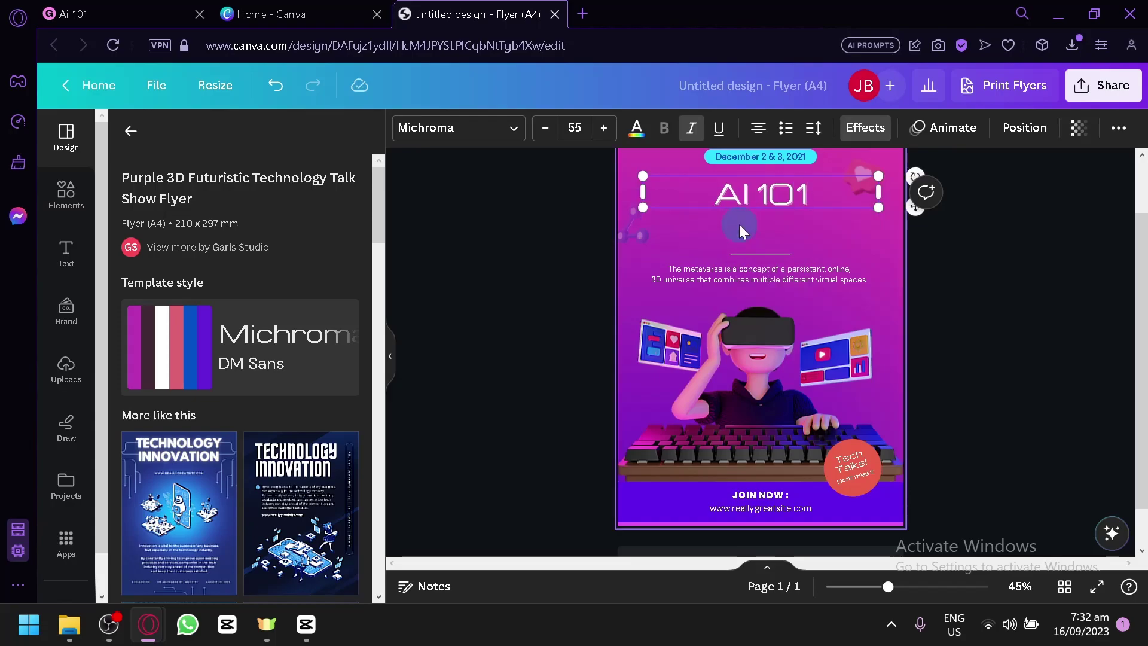
- Delete the website line, the "JOIN NOW :" text and the date badge from the flyer
click(783, 508)
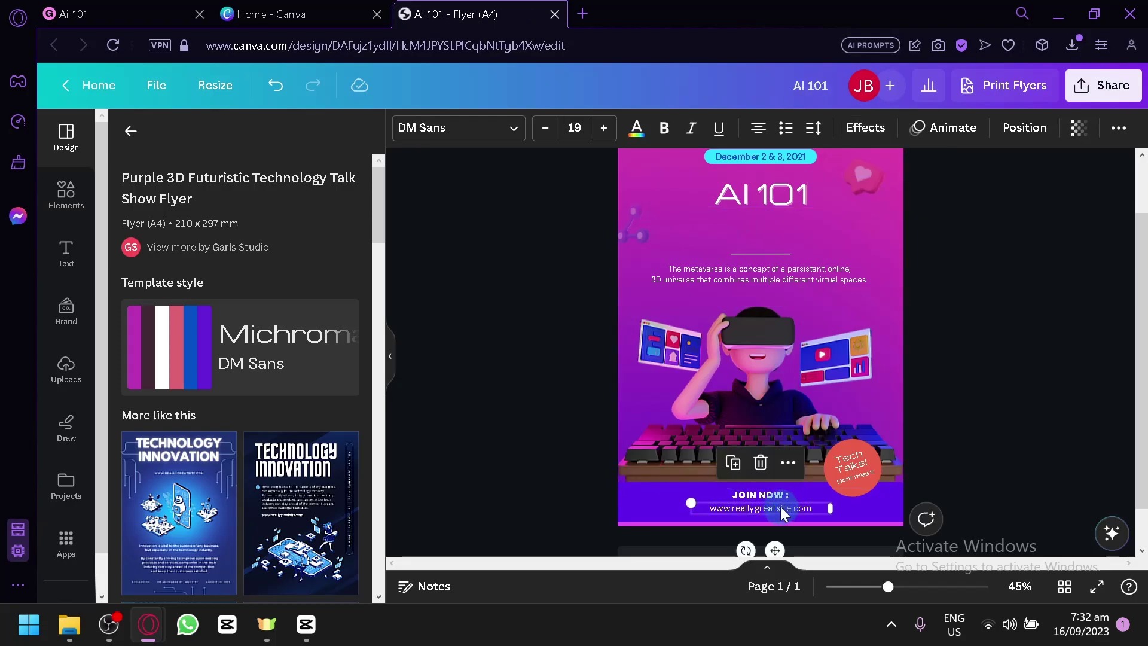
click(771, 495)
scroll(992, 337, up, 2)
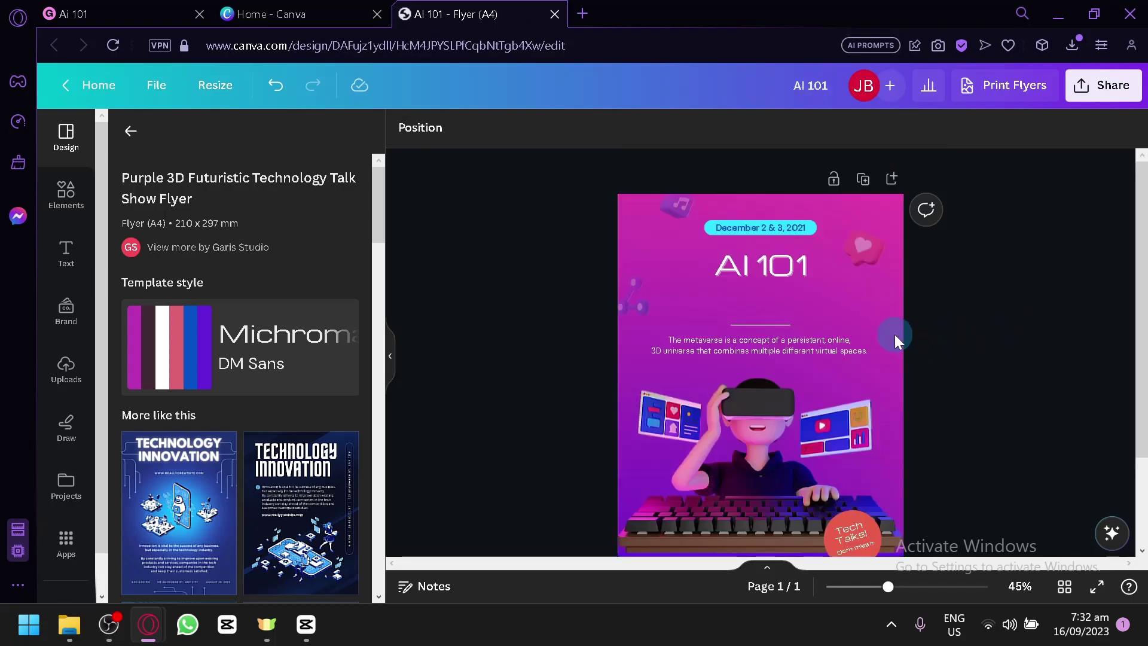
click(761, 228)
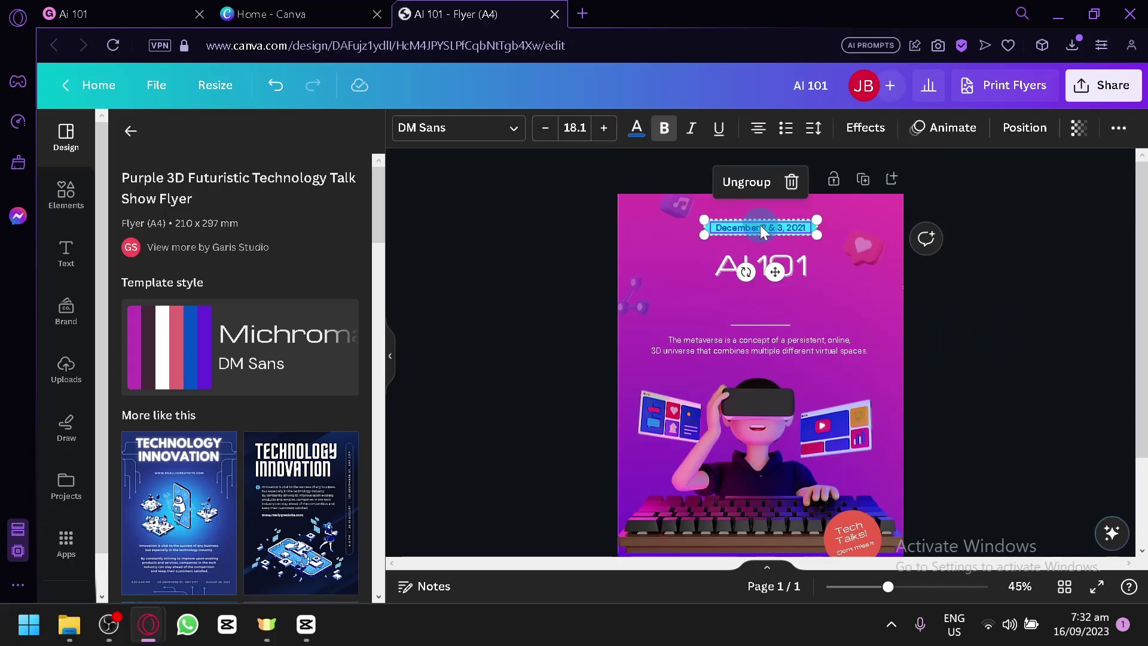
click(759, 226)
key(Delete)
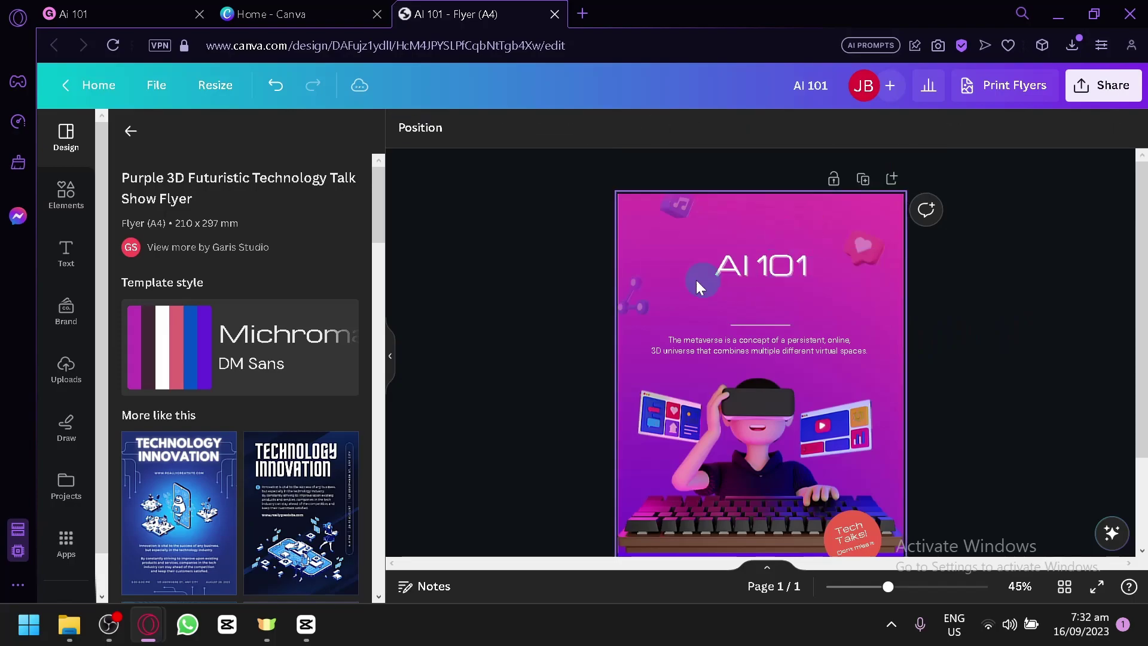
- Collapse the template list and review the edited flyer from its heading to its lower edge
click(390, 356)
scroll(795, 354, down, 3)
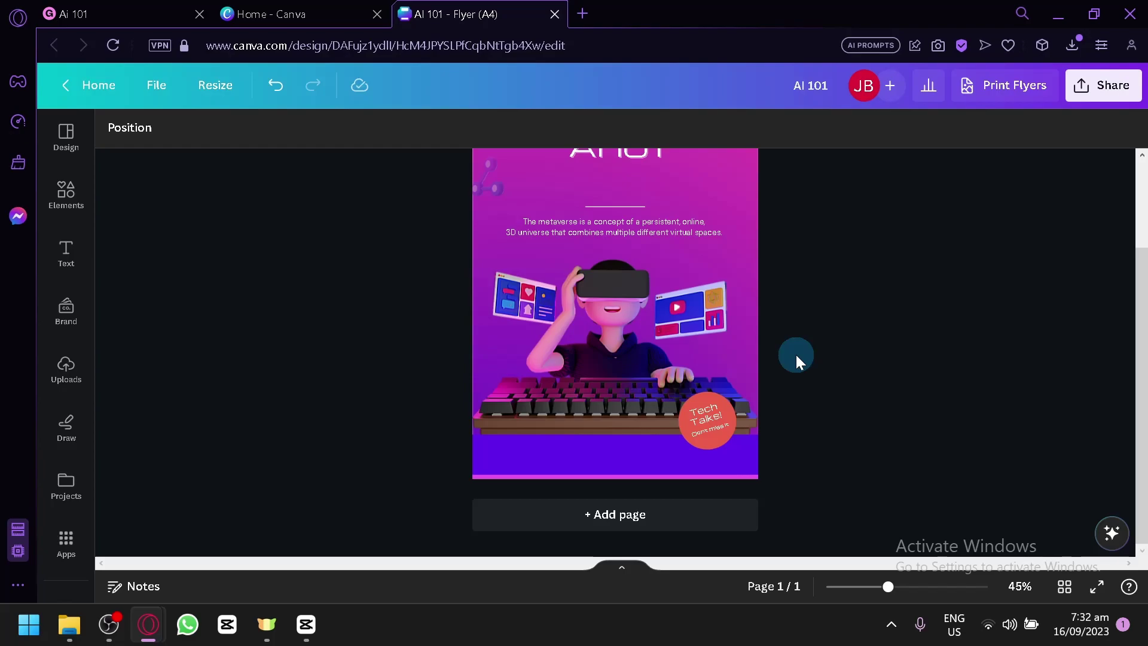
scroll(795, 354, up, 2)
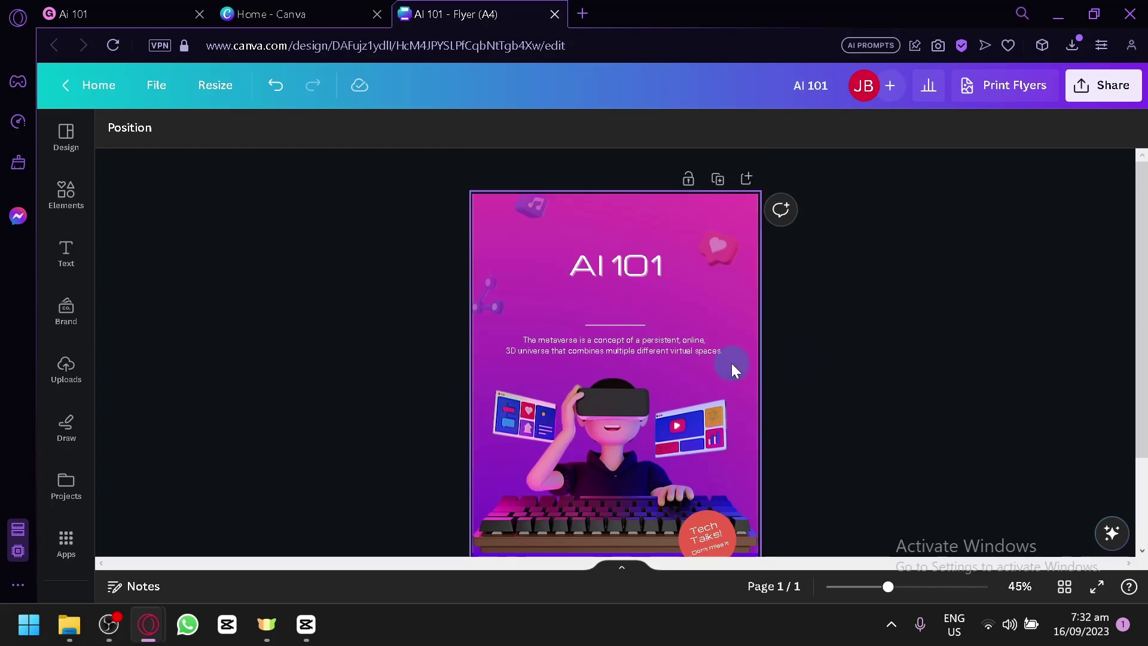
scroll(578, 353, down, 2)
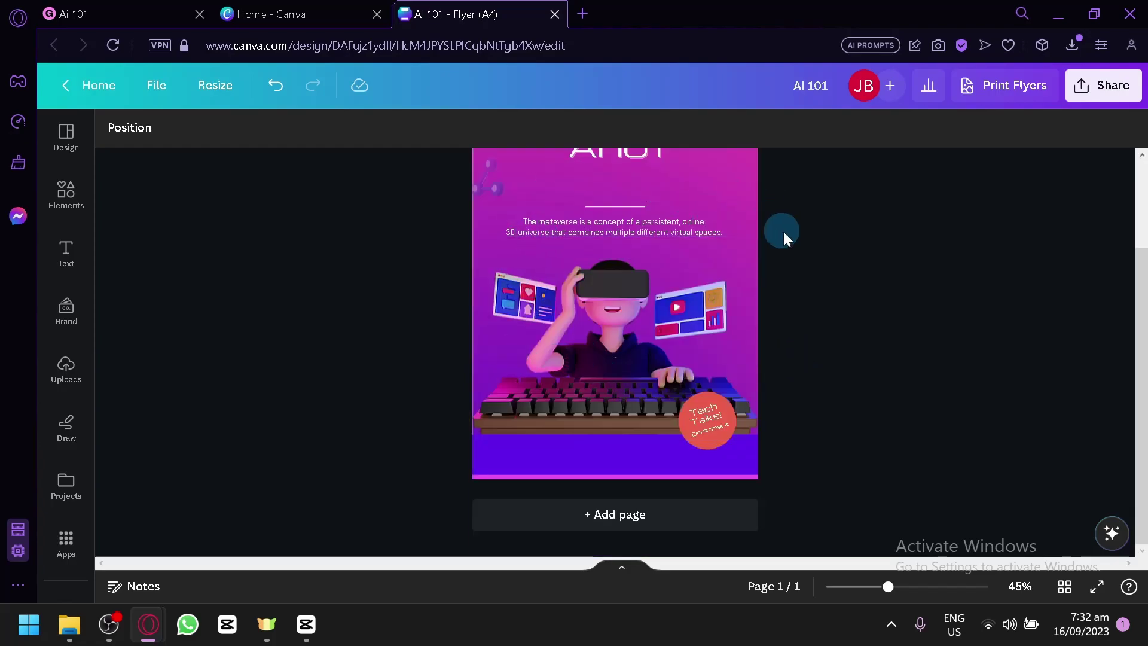
scroll(752, 270, up, 2)
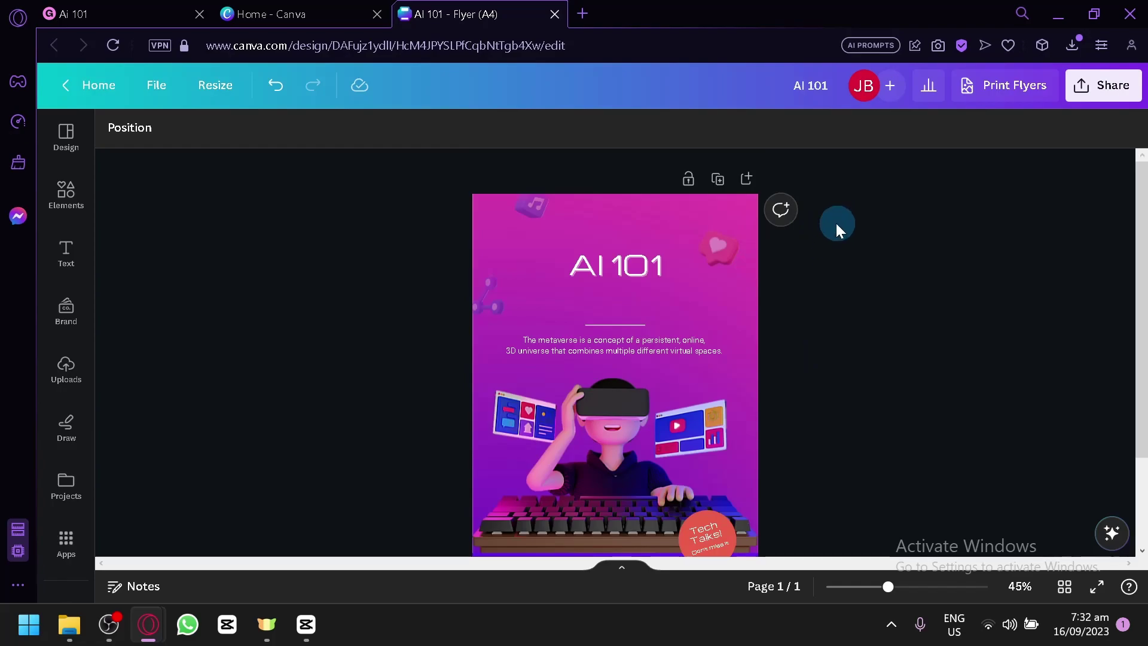
scroll(799, 257, down, 2)
scroll(644, 295, up, 2)
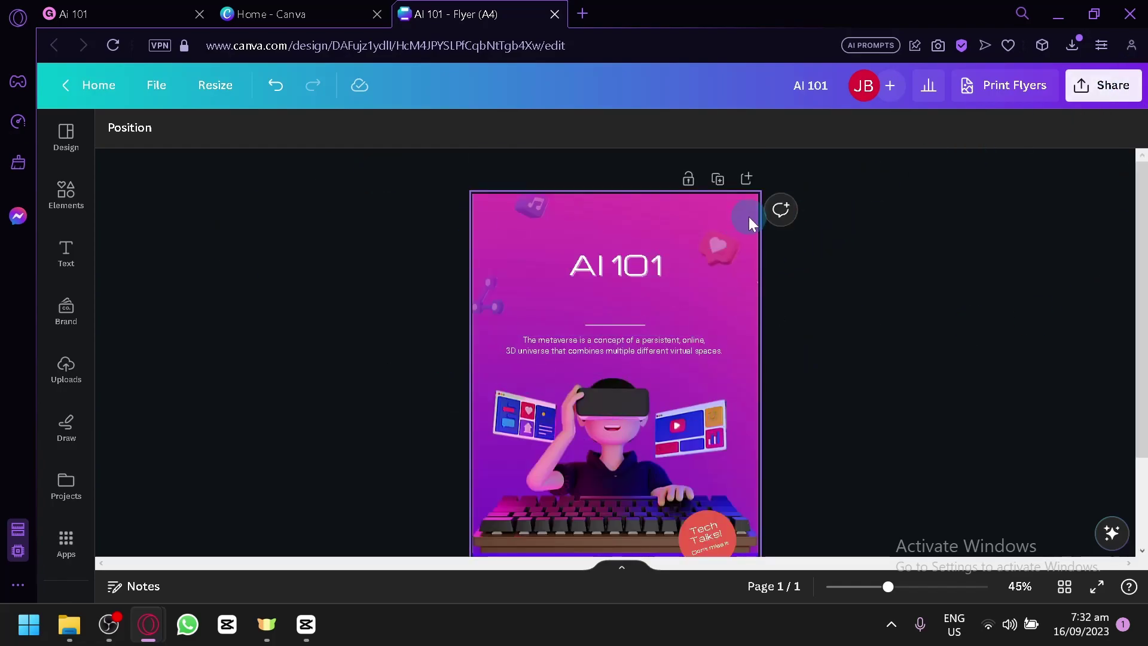
- Download the AI 101 flyer as a PNG file
click(1103, 86)
click(953, 497)
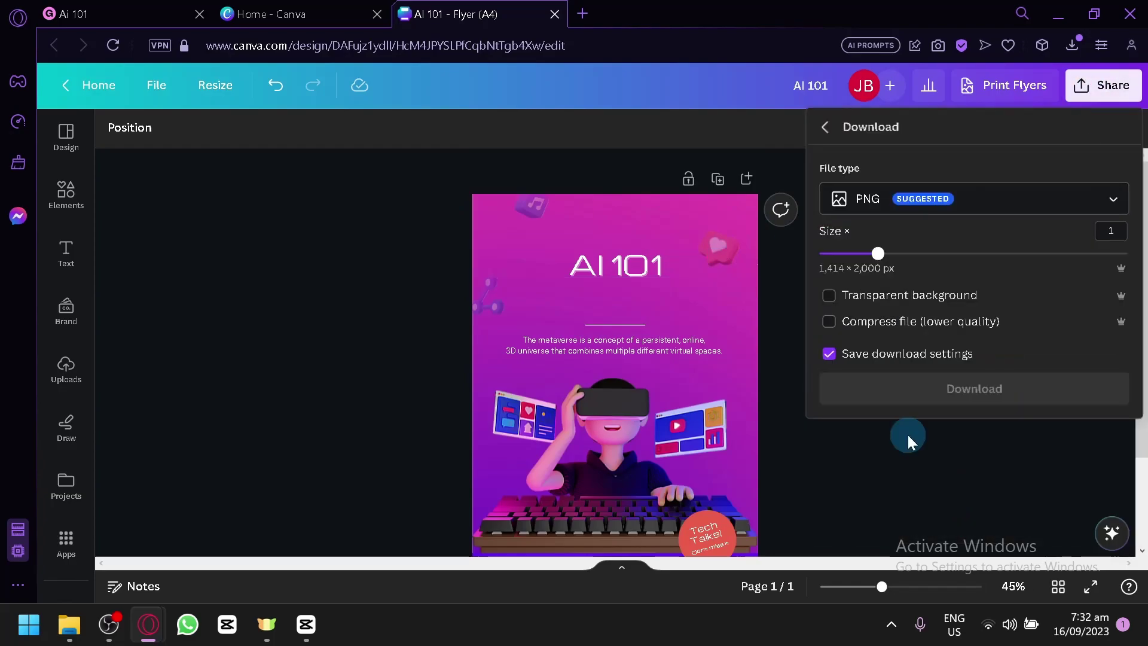
click(871, 394)
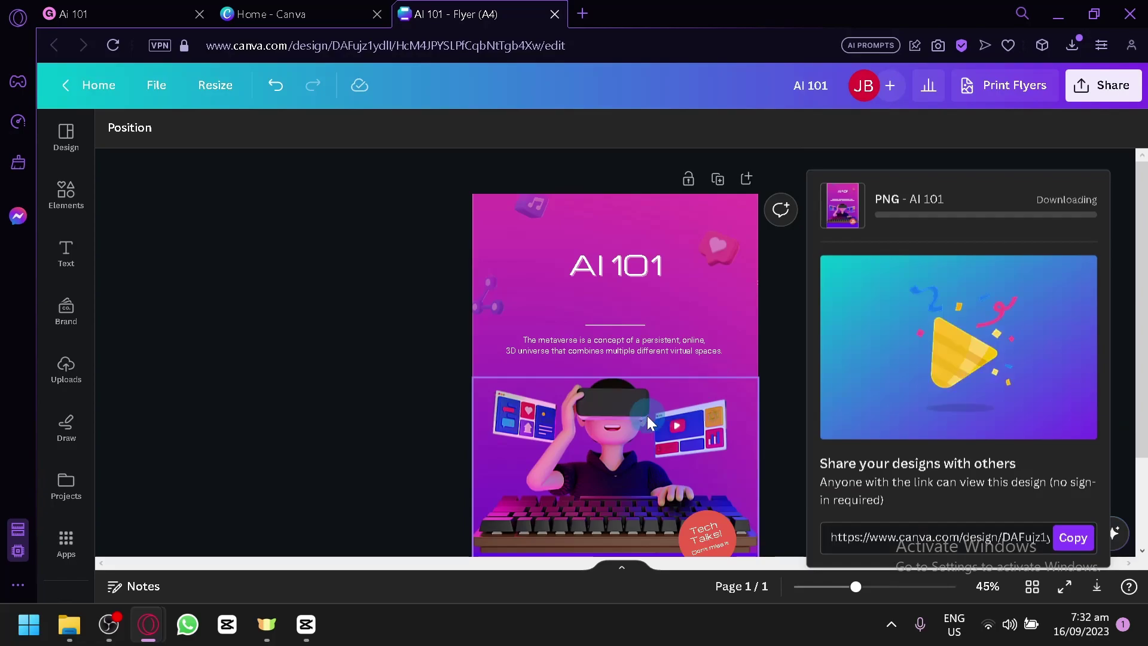
- Add a blank second page and place the downloaded AI 101 flyer image on it
scroll(636, 454, down, 3)
click(621, 514)
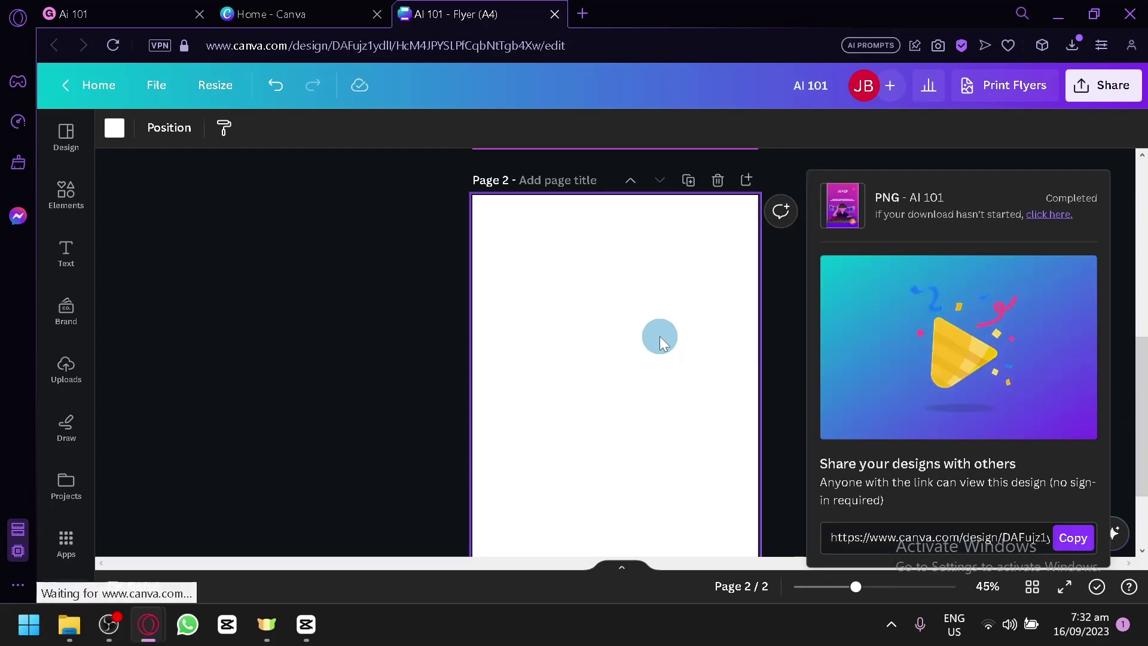
click(1072, 46)
drag(837, 160, 716, 317)
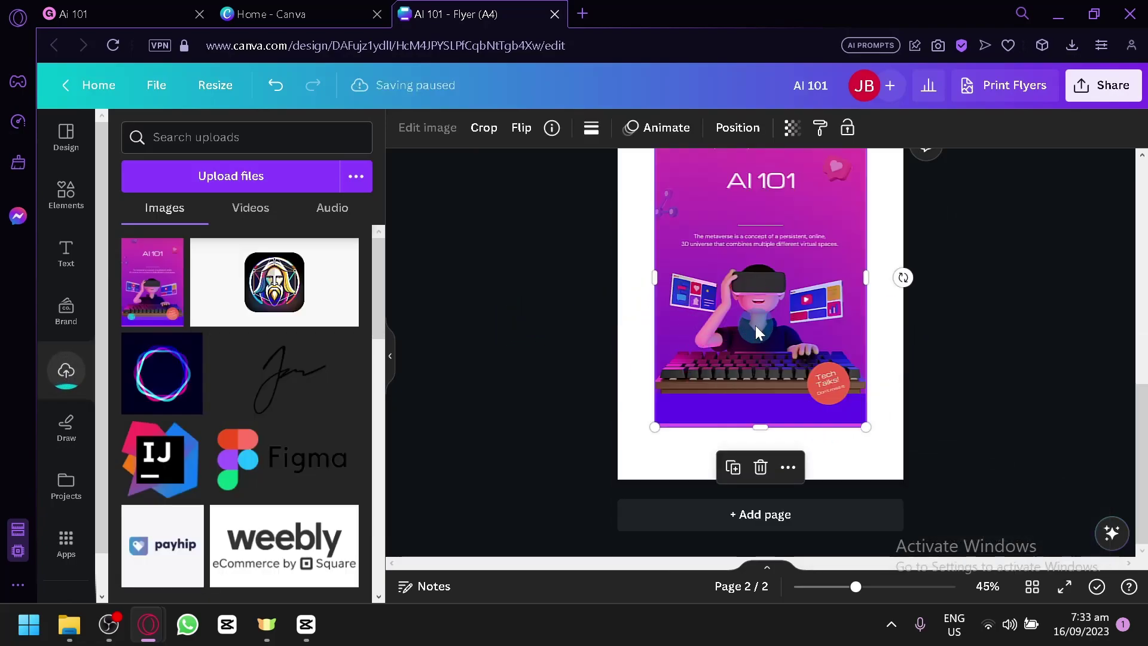
- Reposition the AI 101 flyer image so it sits centred on page 2
scroll(756, 325, up, 2)
click(744, 343)
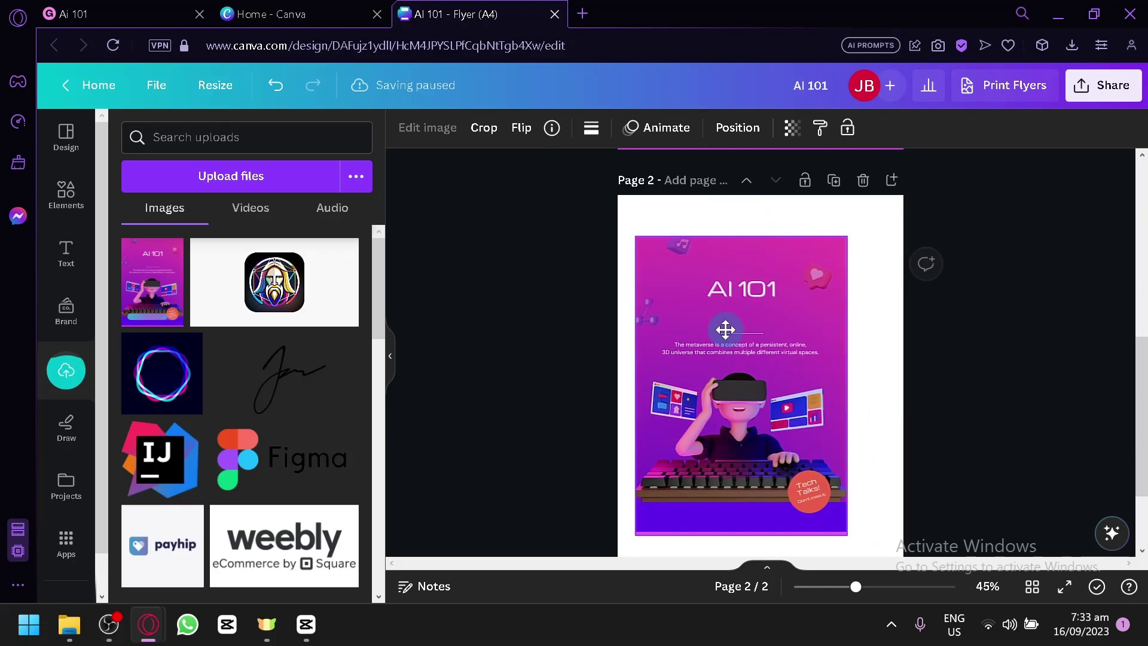
scroll(747, 342, up, 5)
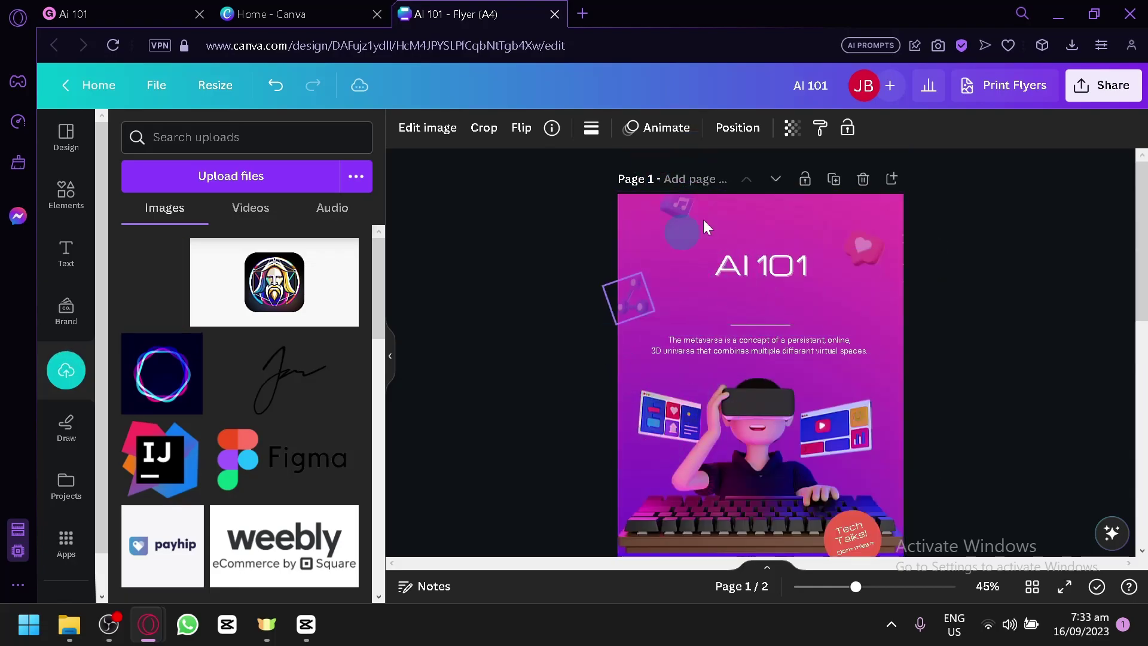
scroll(788, 347, down, 6)
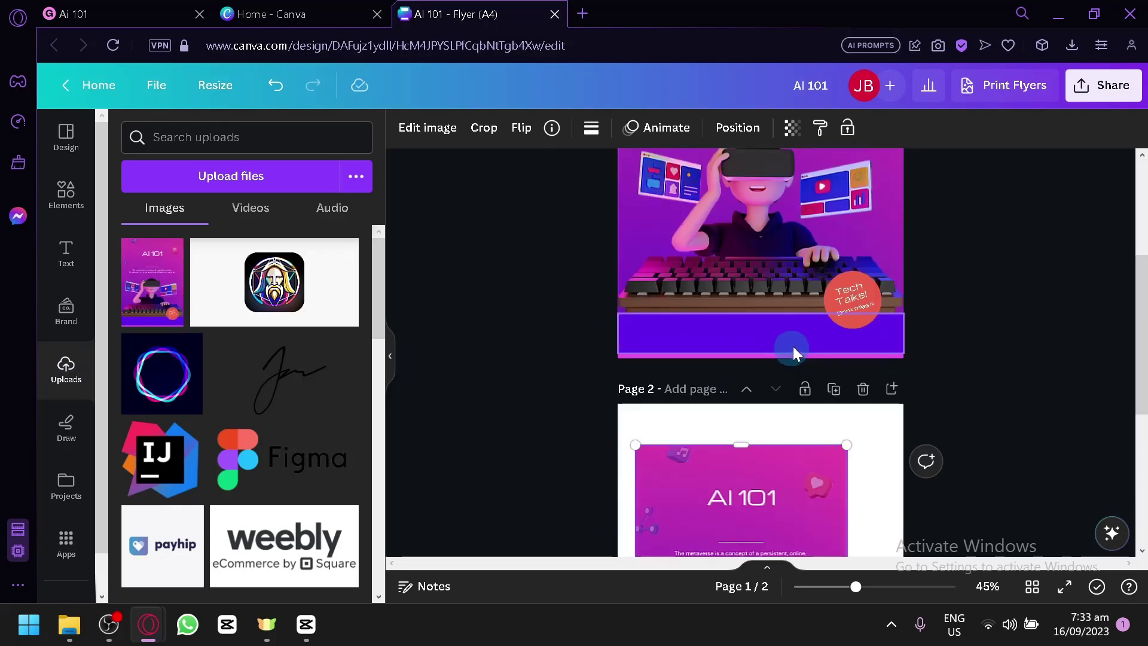
drag(804, 347, 805, 350)
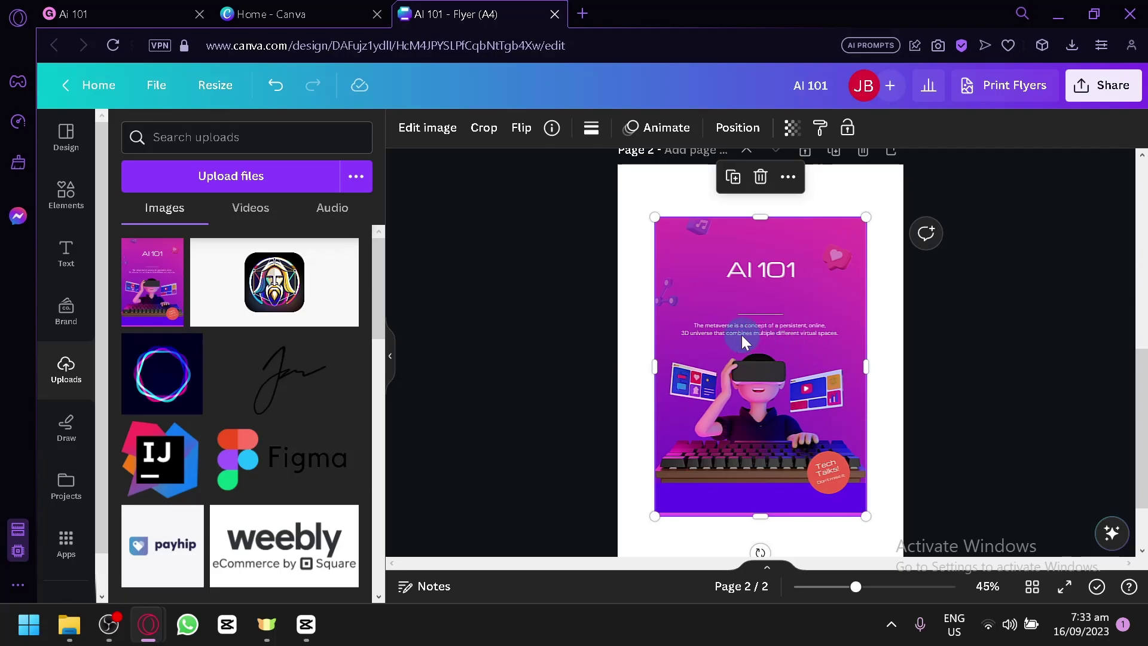
- Apply the Book 6 mockup from the Smartmockups Books category to the flyer image on page 2
click(439, 143)
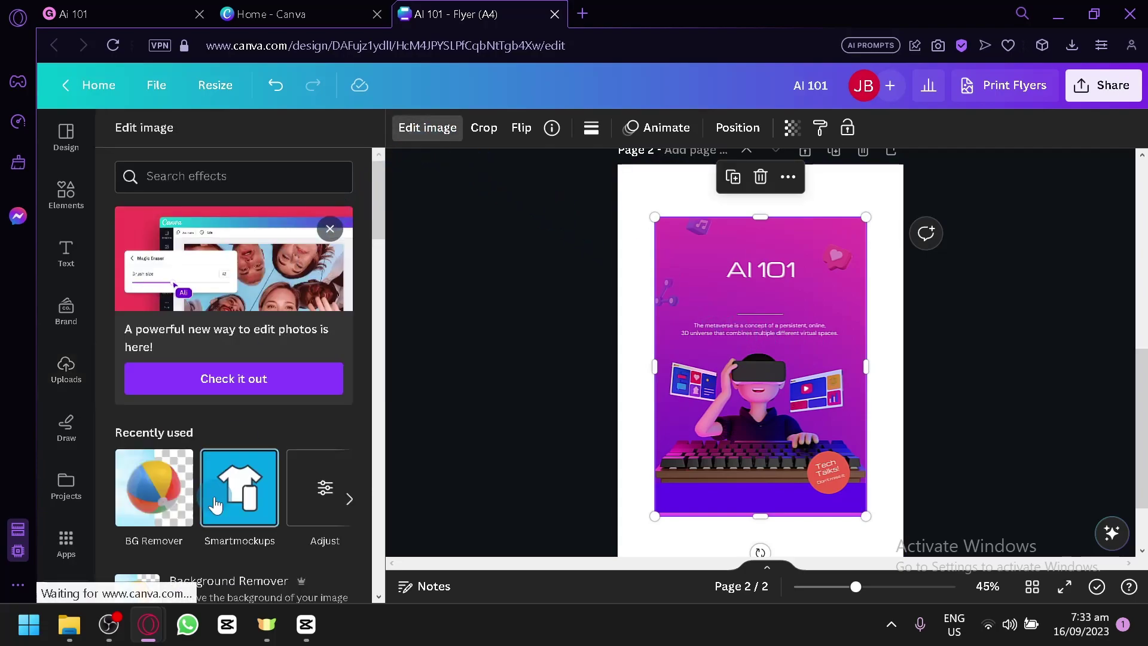
scroll(215, 506, down, 10)
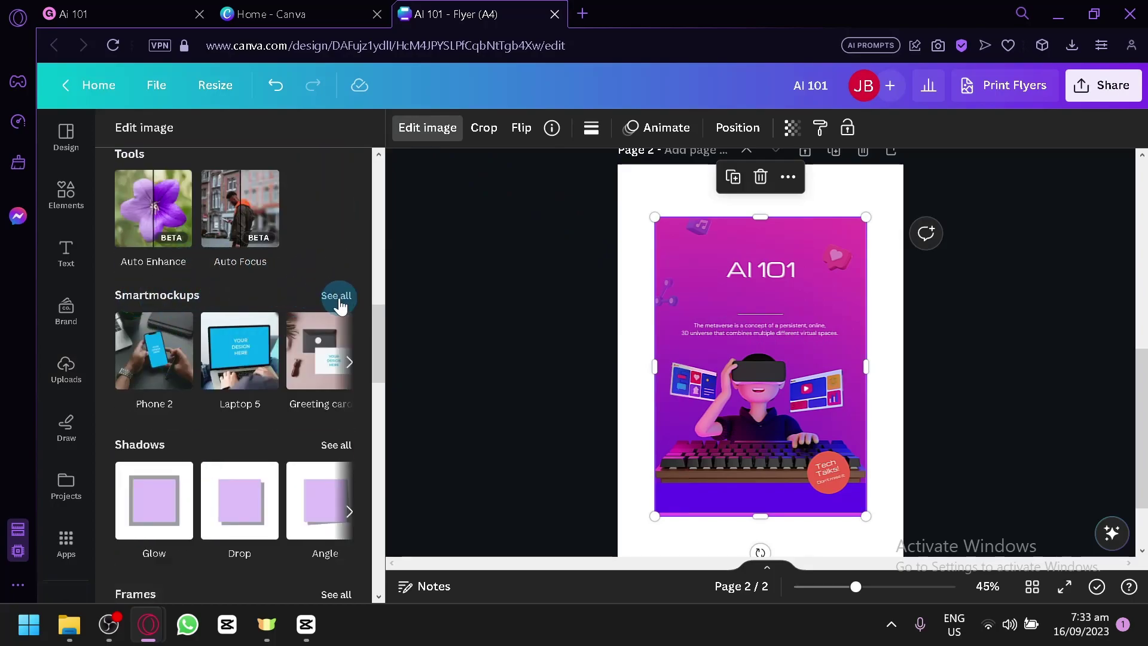
click(333, 299)
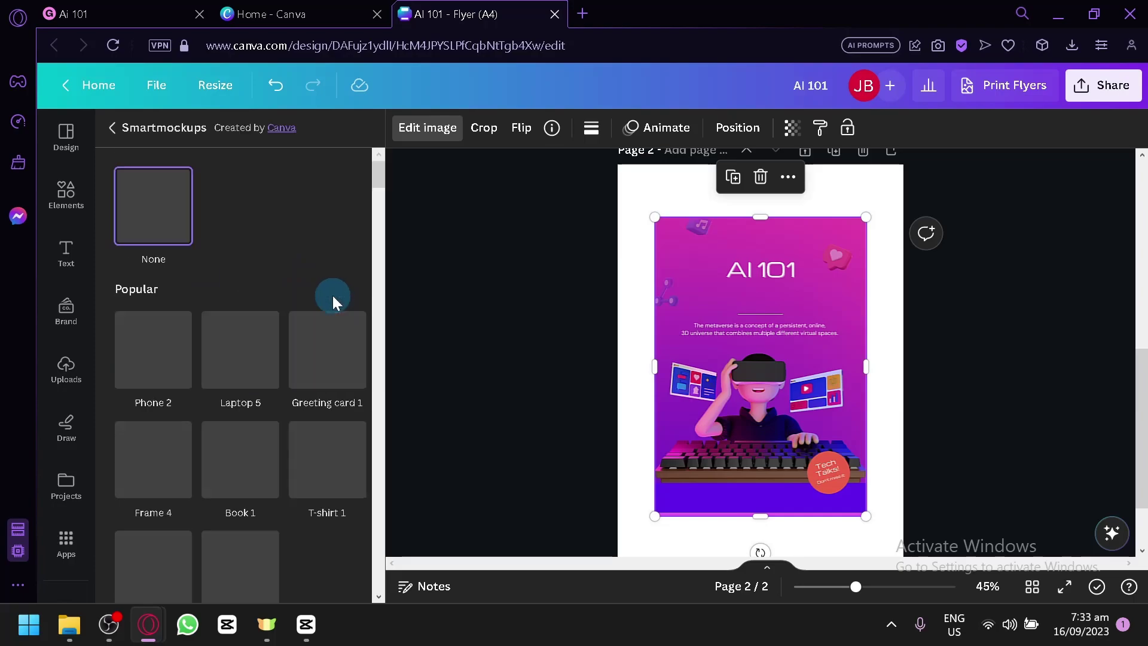
scroll(287, 291, down, 5)
scroll(286, 292, down, 20)
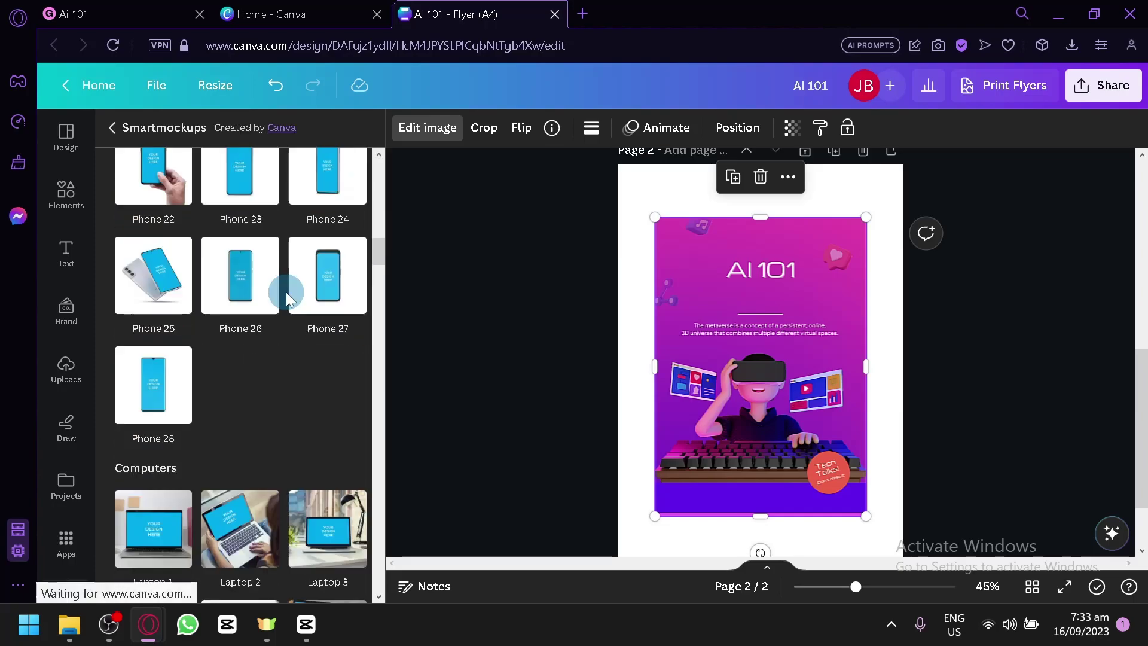
scroll(286, 297, down, 20)
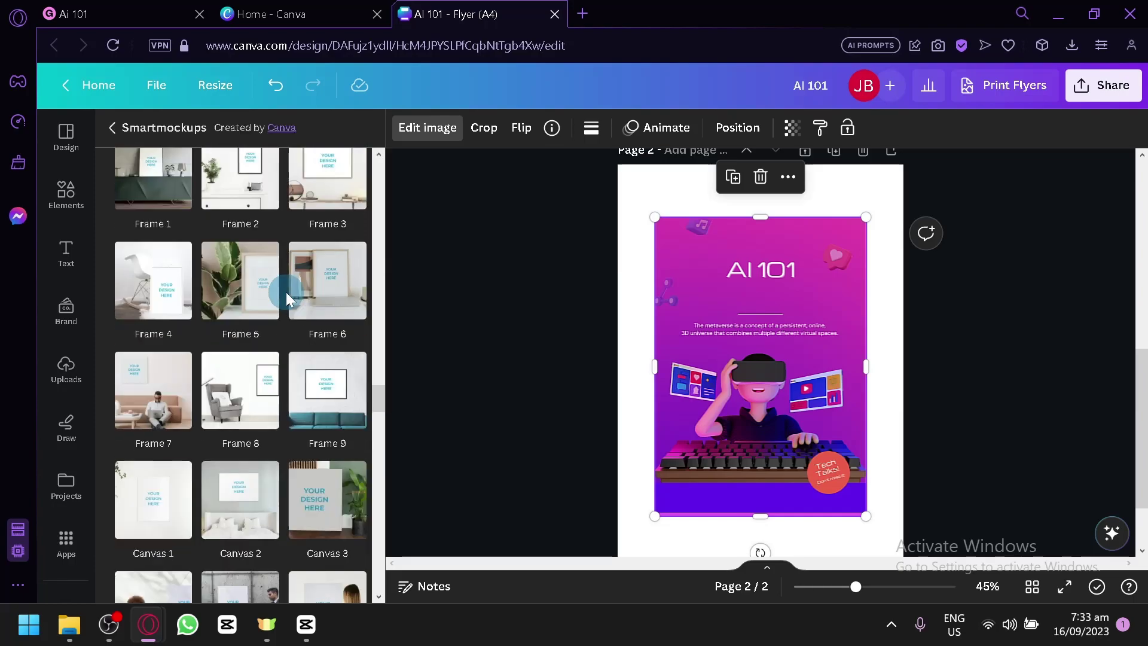
scroll(286, 291, up, 4)
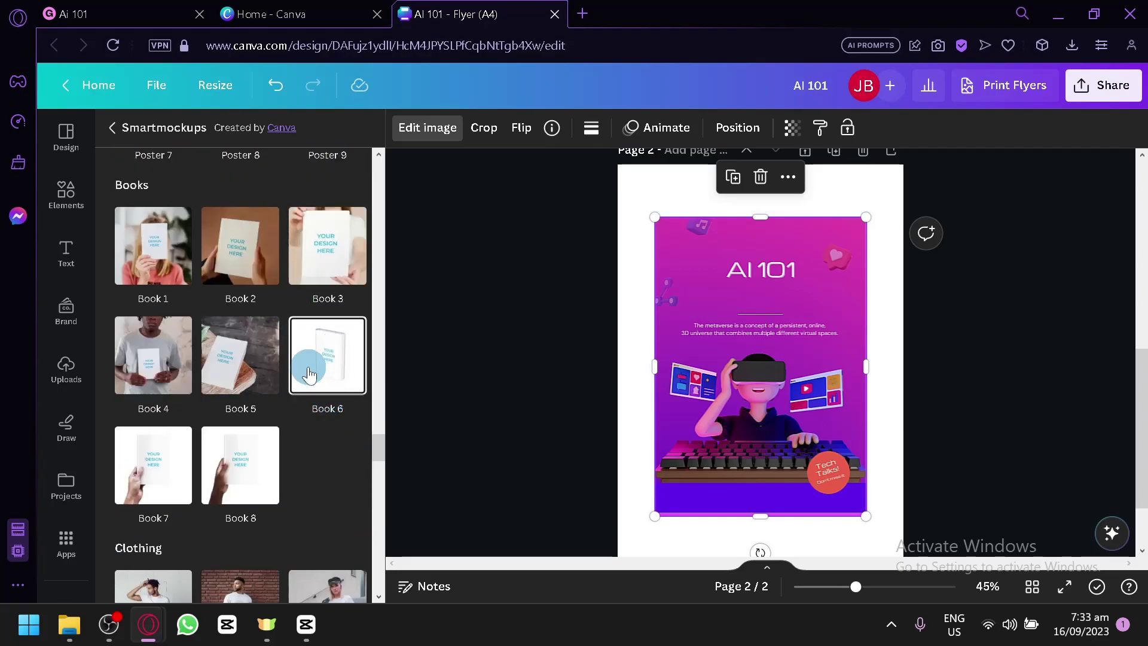
click(323, 387)
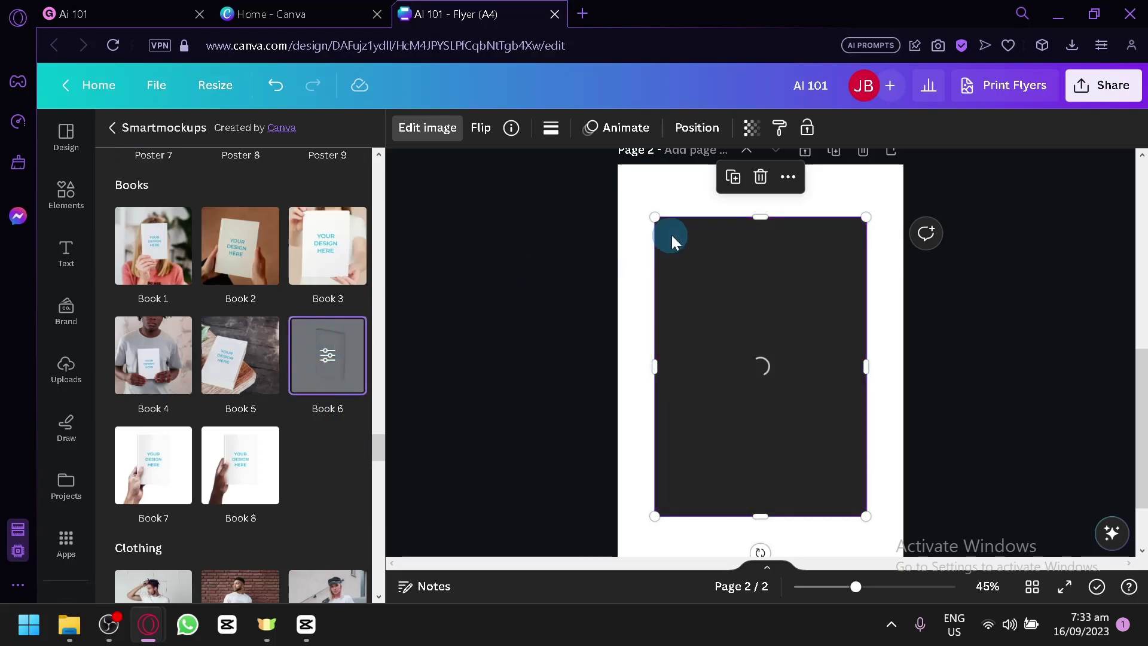
click(730, 366)
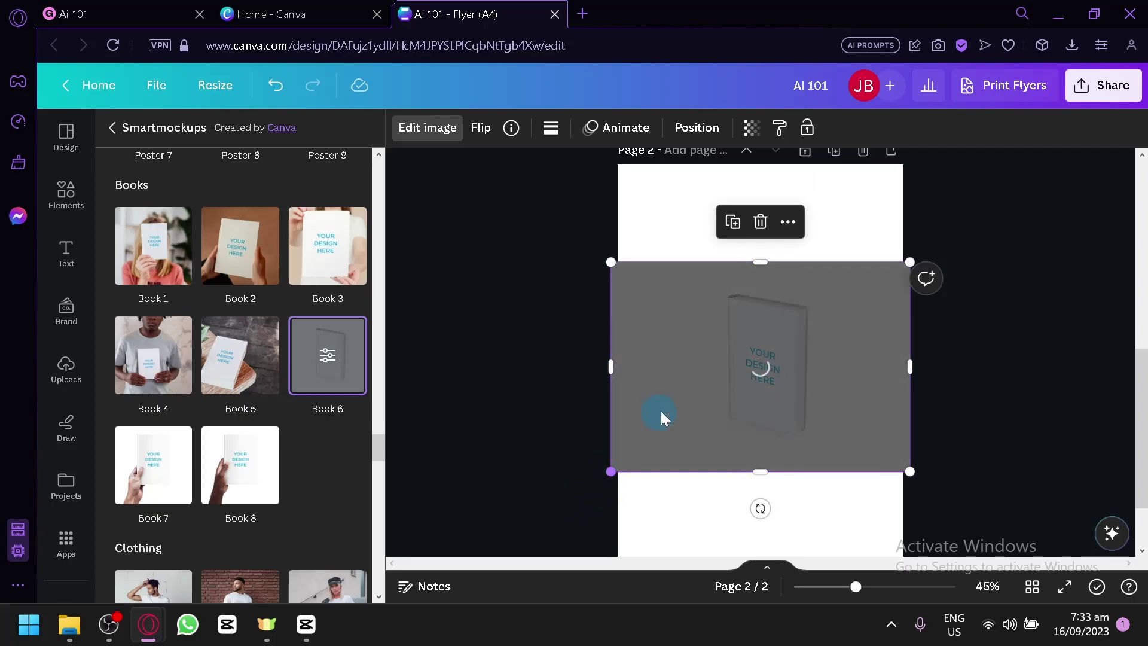
- Enlarge the AI 101 book mockup on page 2 so it nearly fills the page
scroll(648, 428, down, 2)
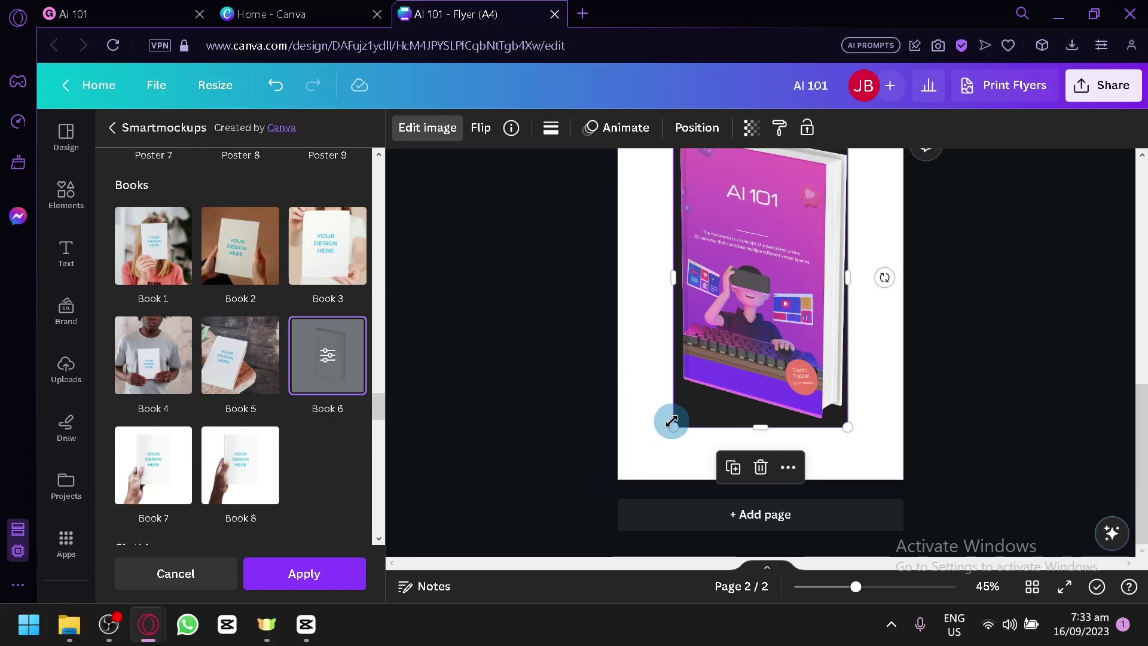
drag(672, 428, 594, 512)
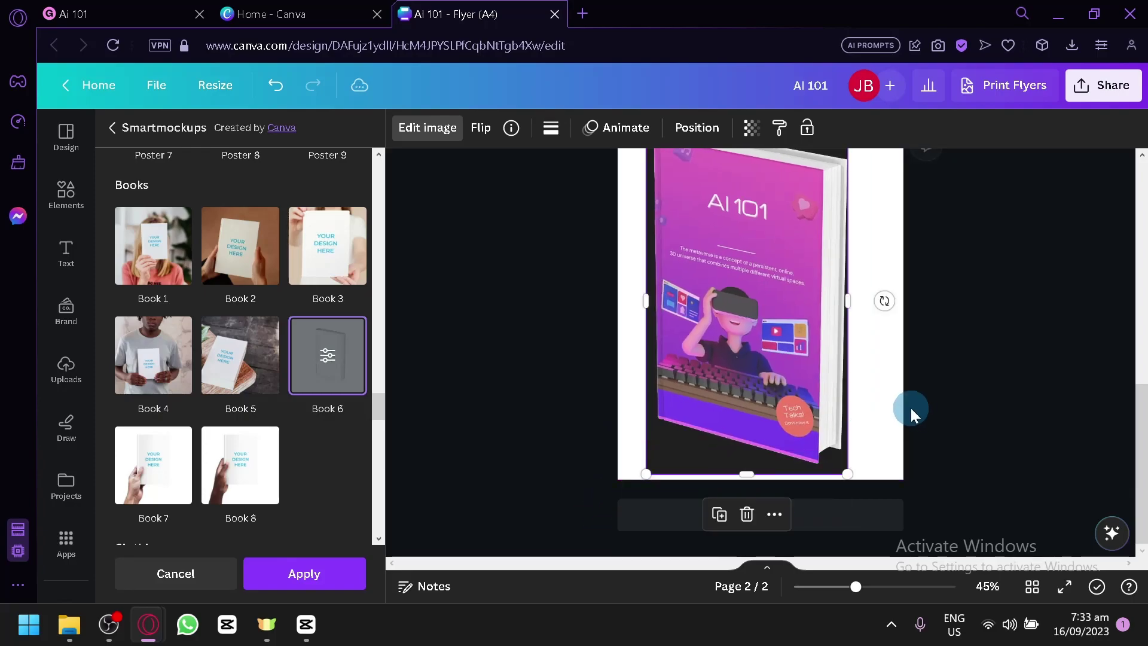
scroll(910, 410, up, 3)
drag(850, 370, 879, 315)
click(895, 438)
scroll(668, 354, down, 2)
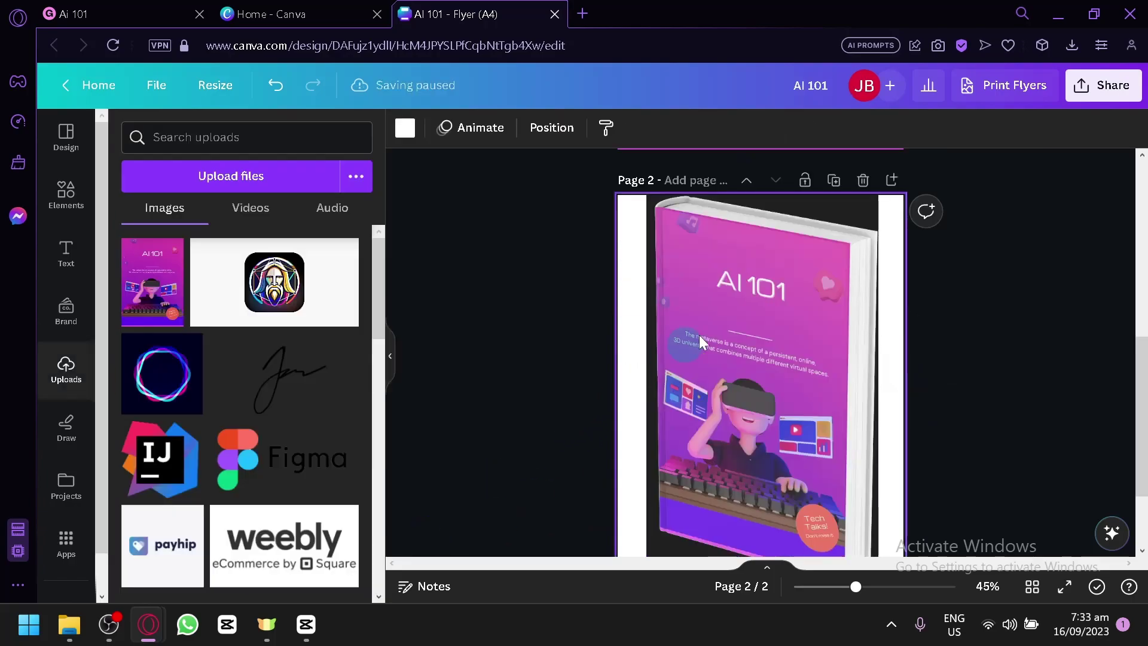
scroll(597, 422, down, 1)
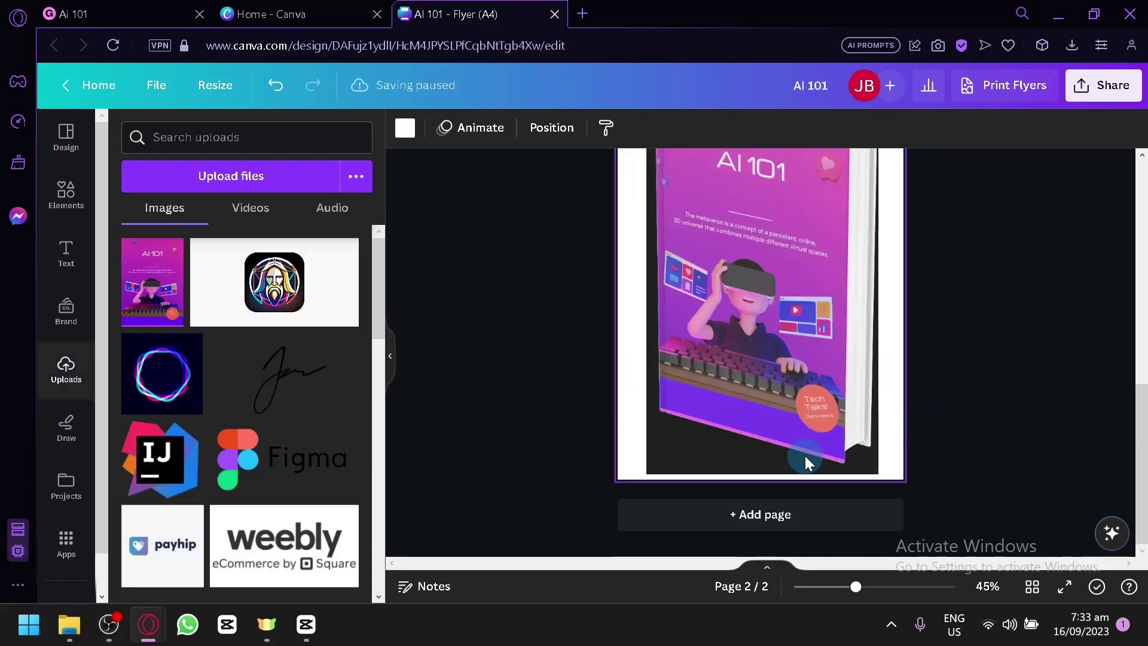
scroll(696, 412, up, 3)
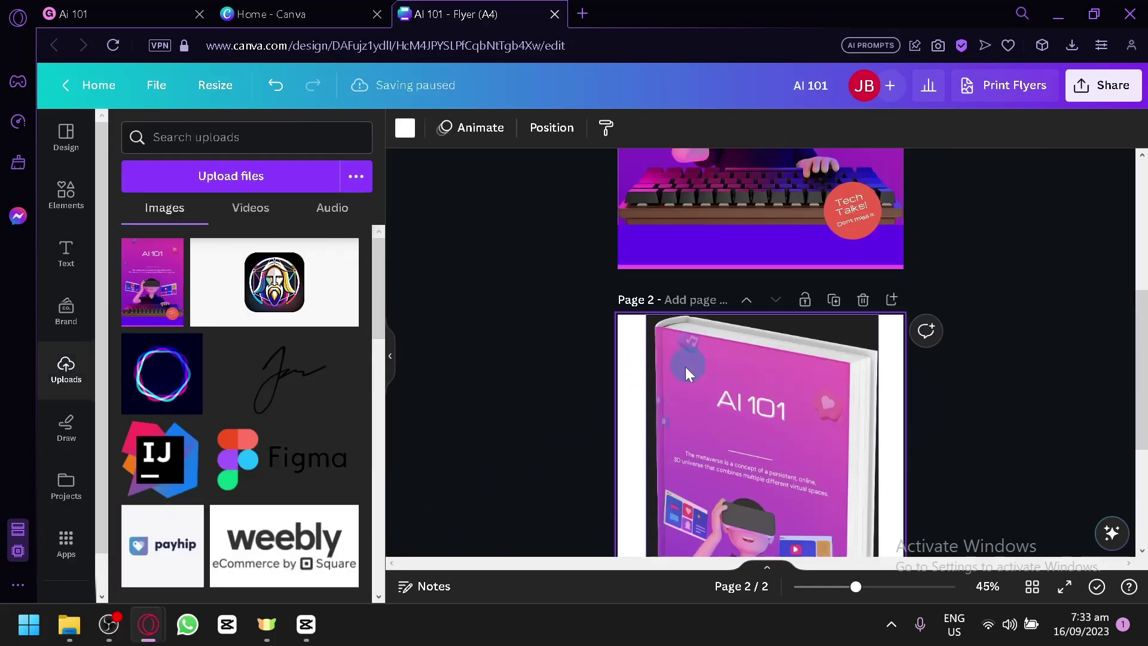
click(605, 459)
scroll(603, 457, down, 1)
scroll(663, 275, down, 2)
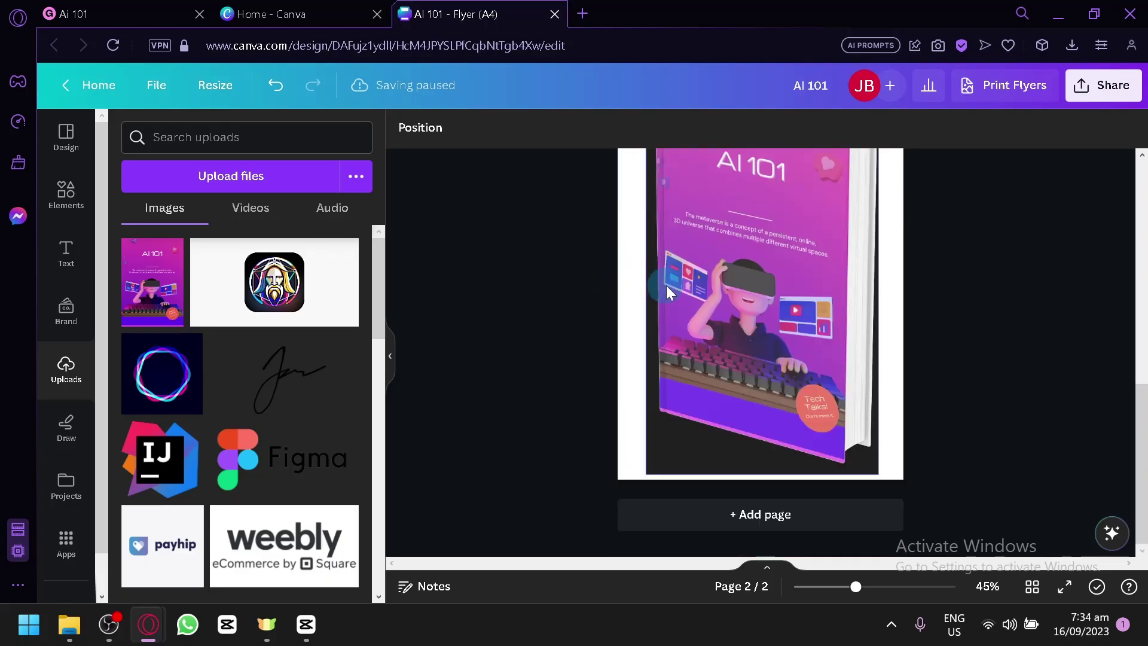
click(665, 285)
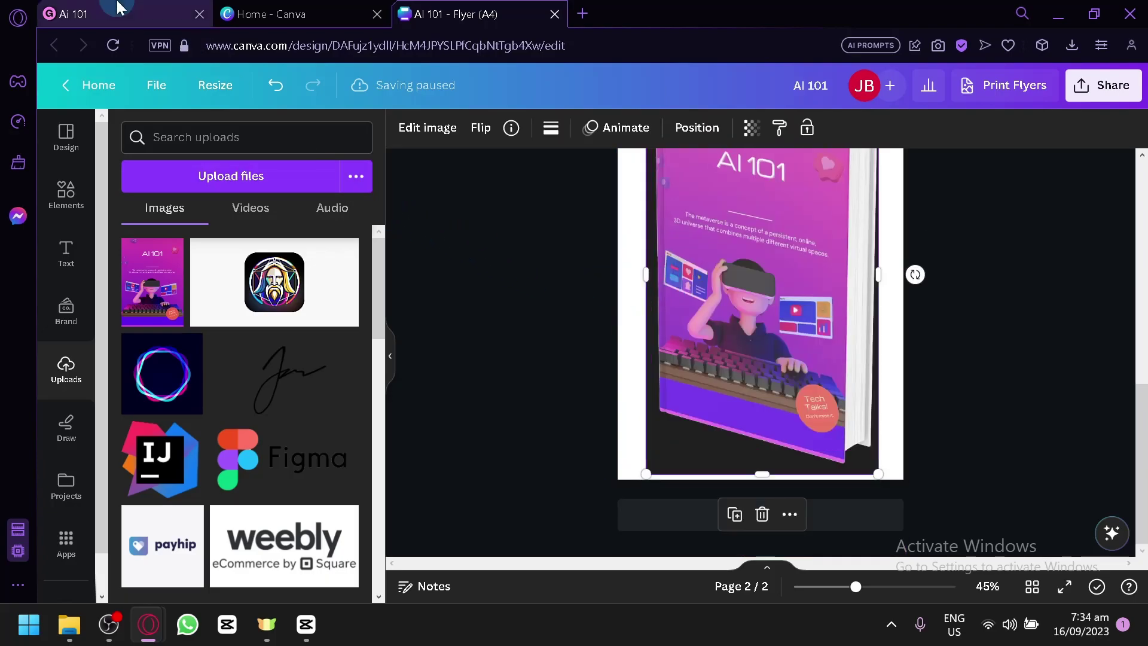
- Check the required cover size on the Gumroad product page, and create a custom 1280 × 720 px design in Canva
click(116, 12)
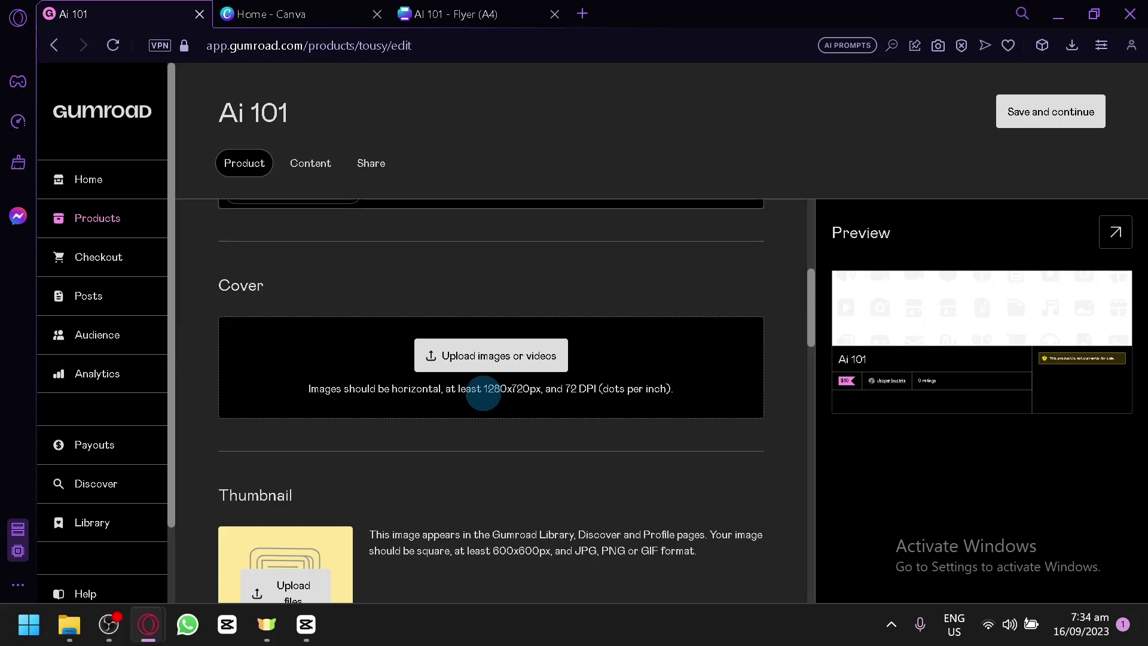
right_click(519, 396)
click(505, 408)
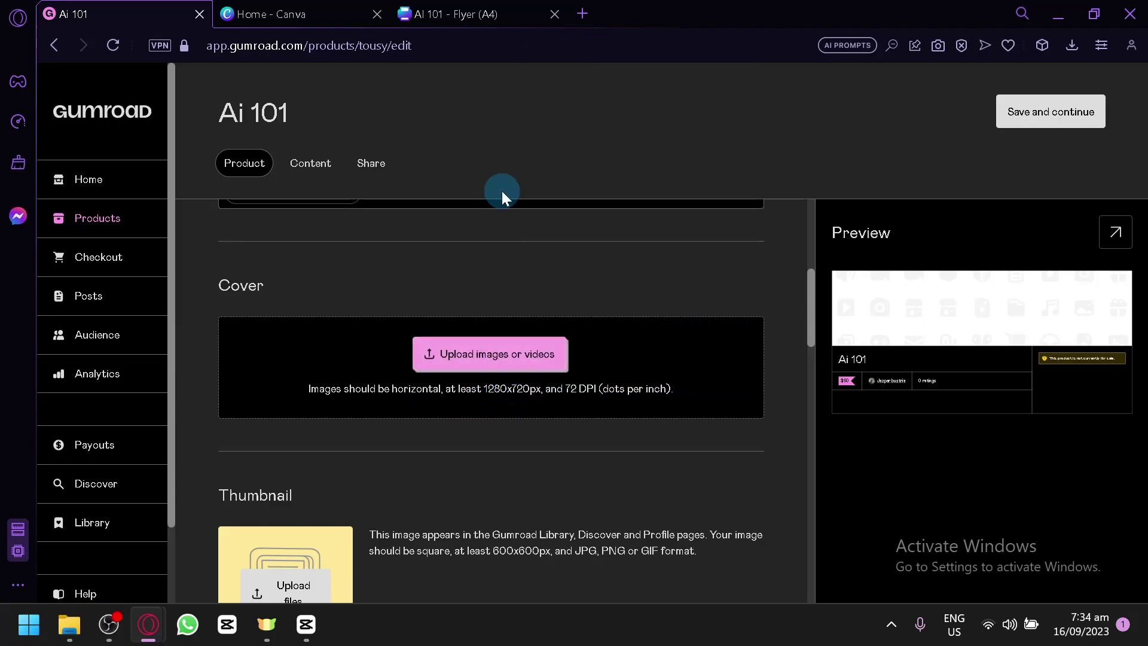
click(359, 9)
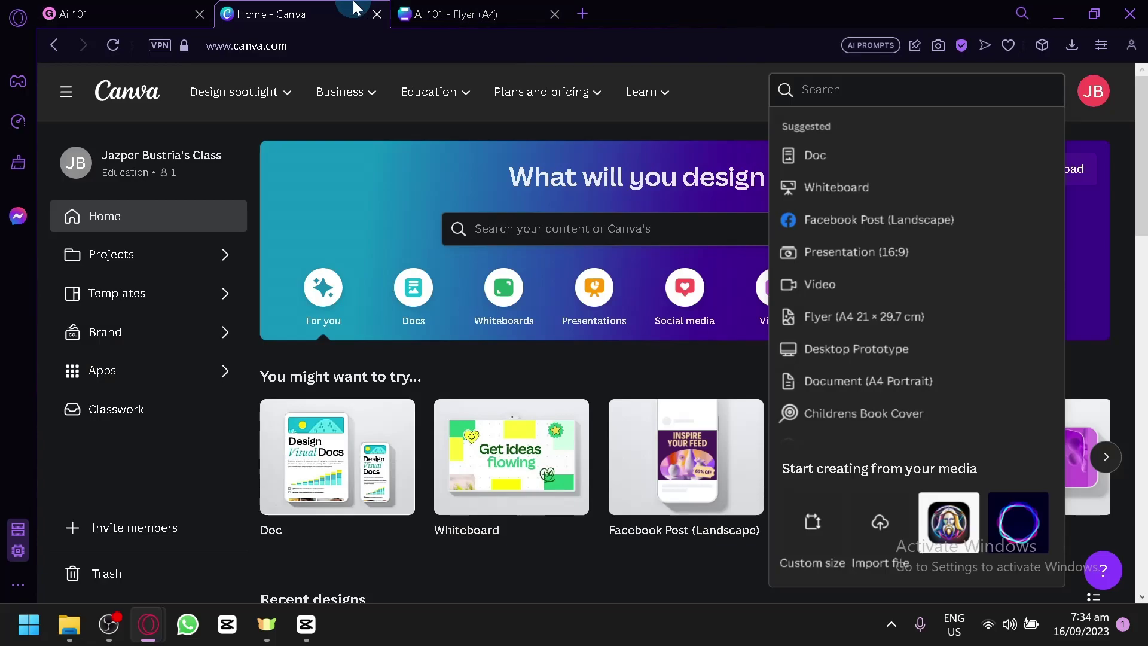
click(812, 523)
click(72, 12)
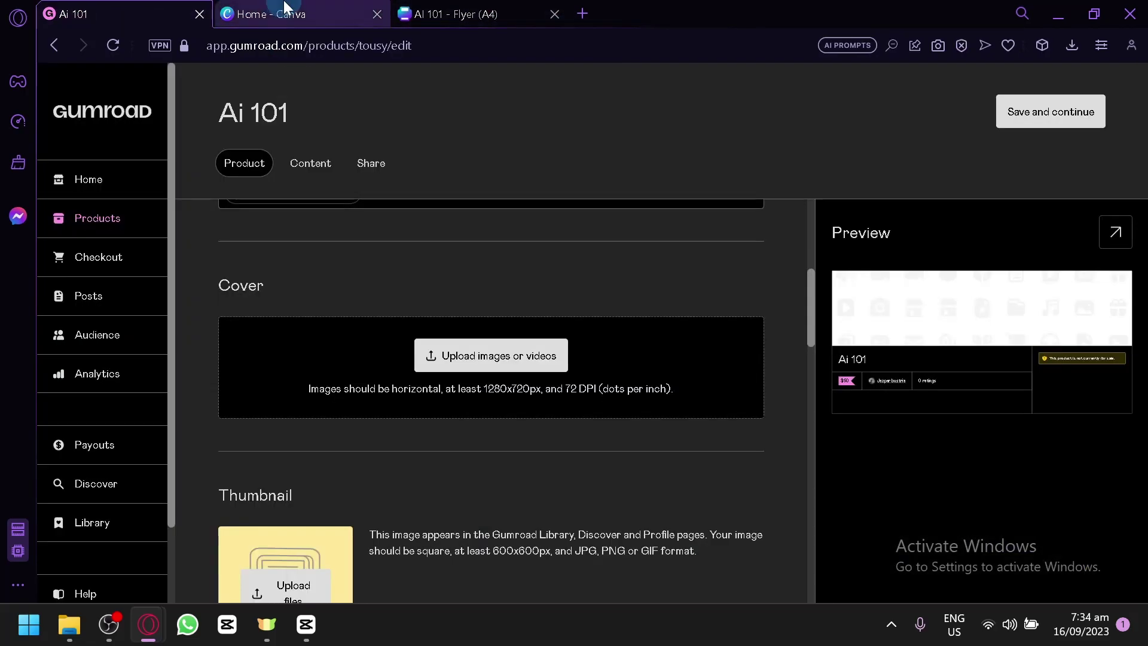
click(284, 6)
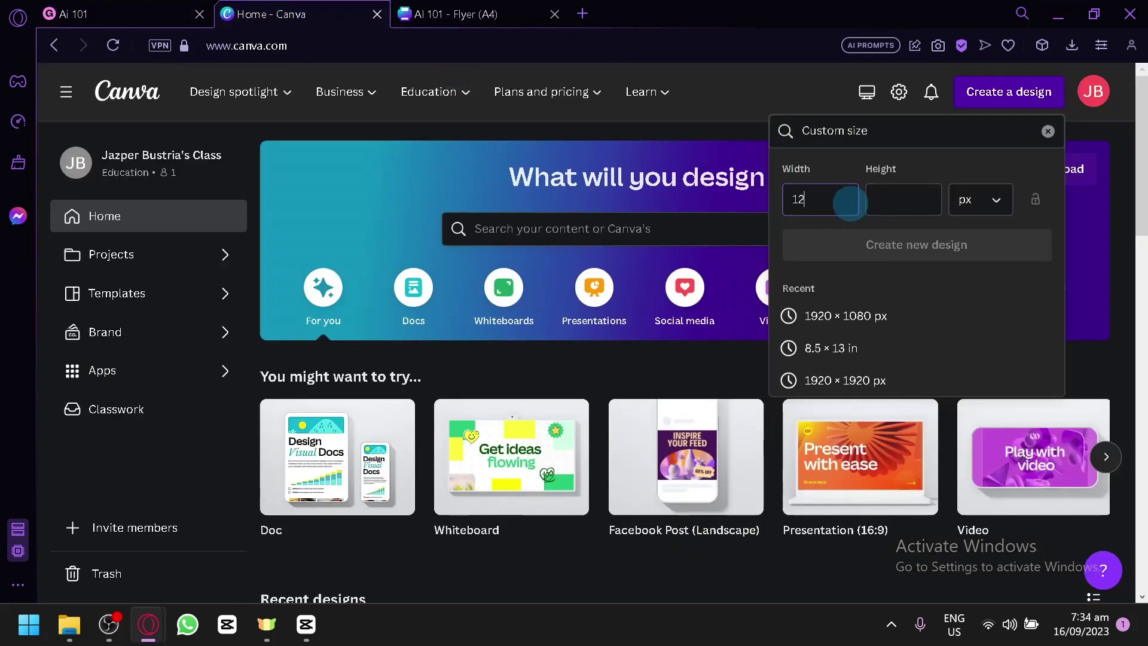
click(108, 12)
click(343, 7)
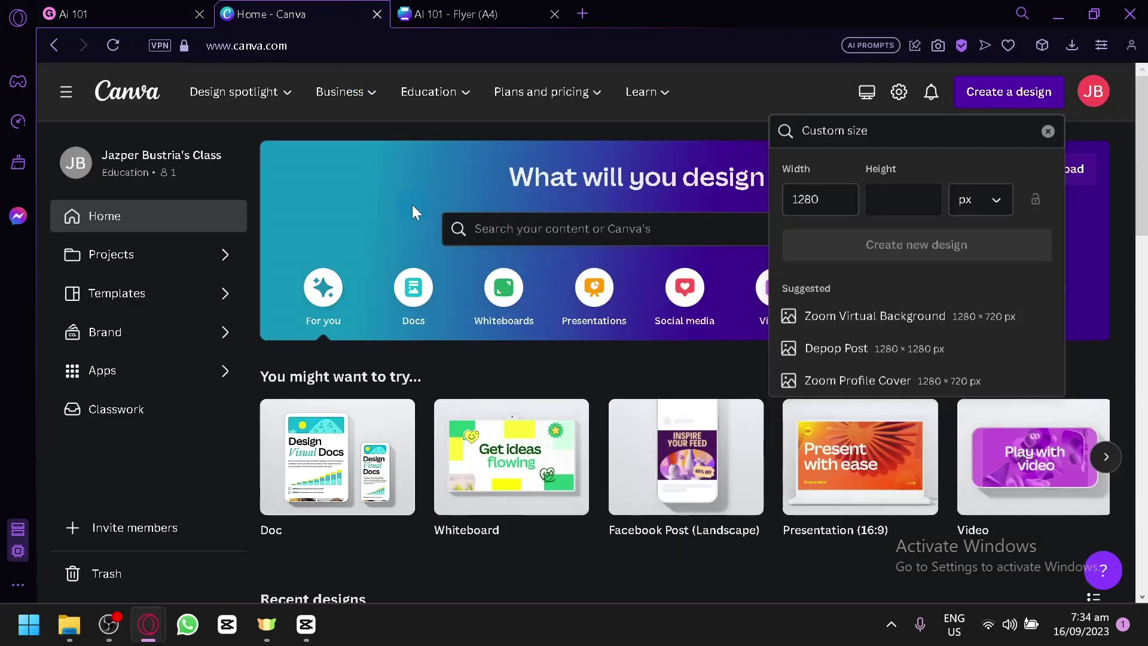
text(720)
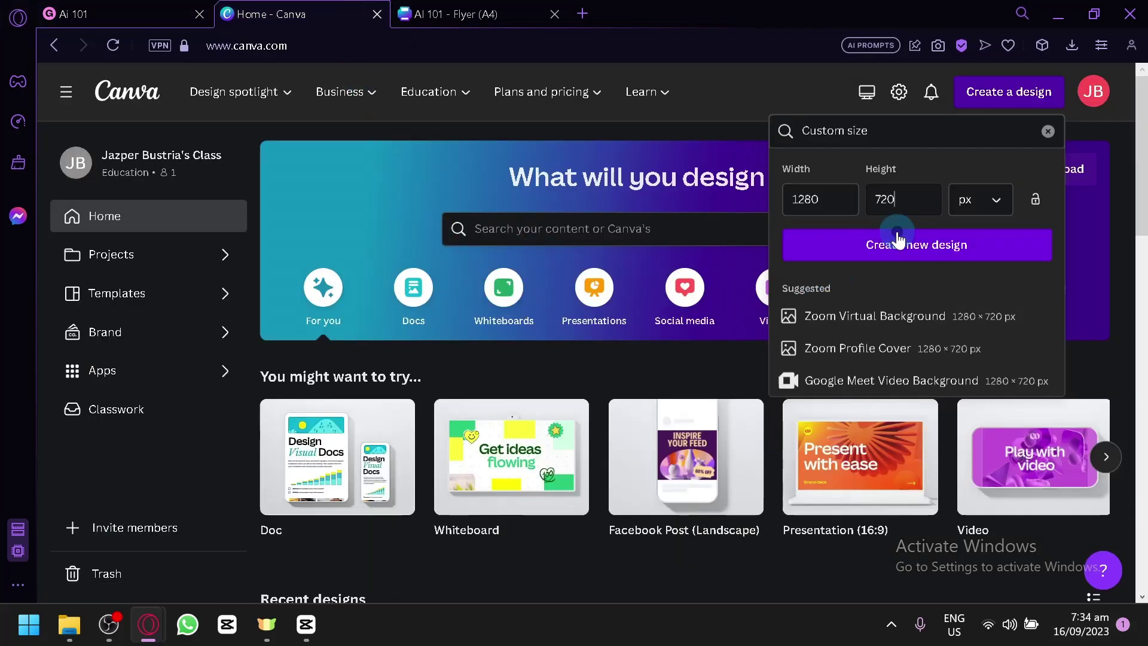
click(897, 238)
- Download only page 2 of the AI 101 flyer design, the book mockup, as a PNG
click(641, 8)
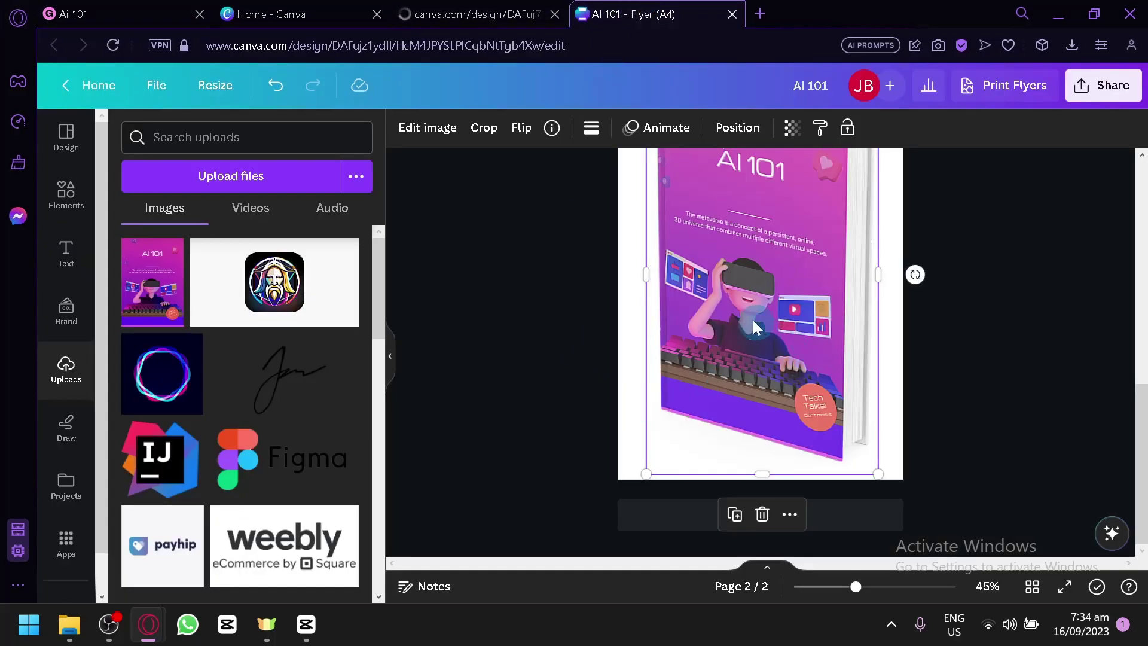
scroll(792, 269, up, 2)
scroll(793, 334, down, 2)
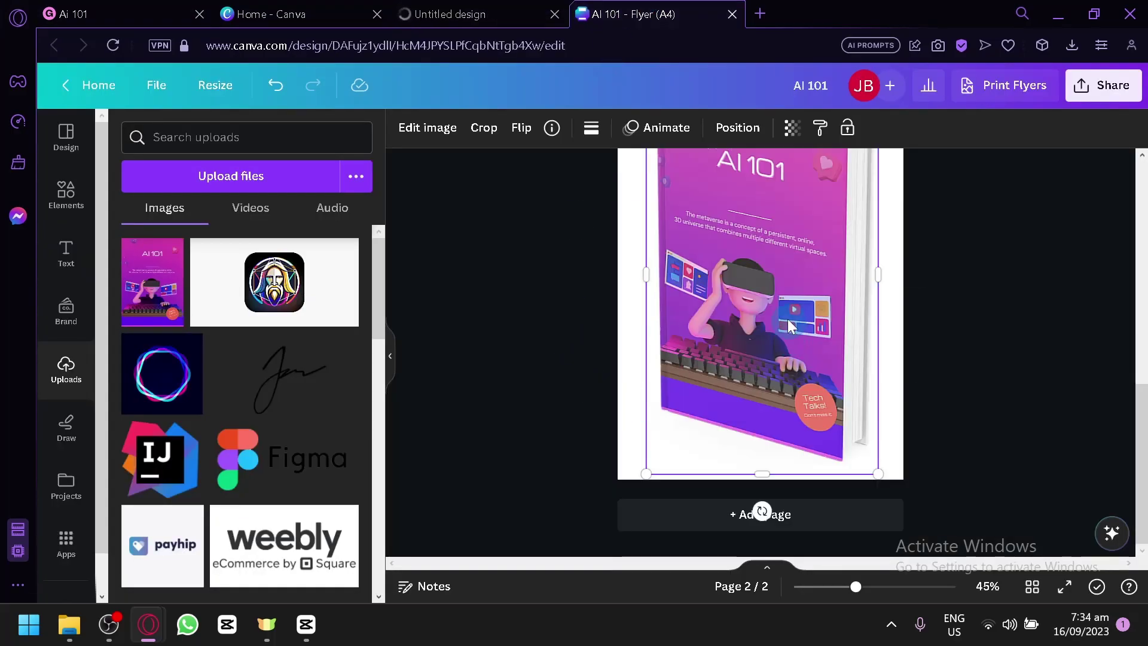
click(1104, 89)
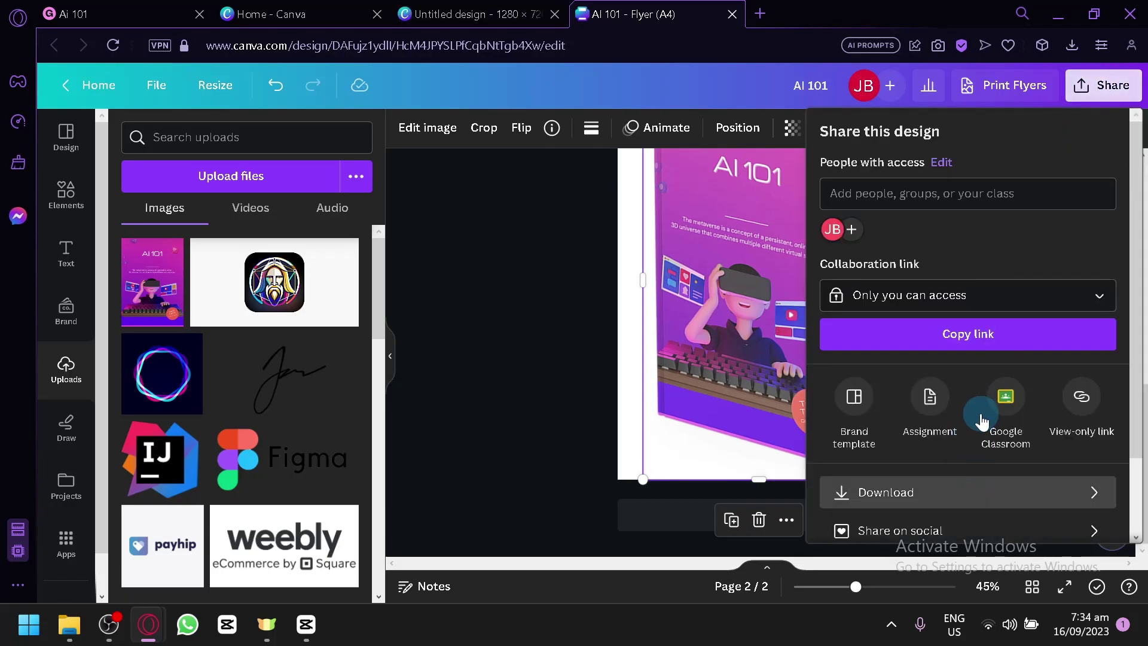
click(981, 492)
click(1107, 379)
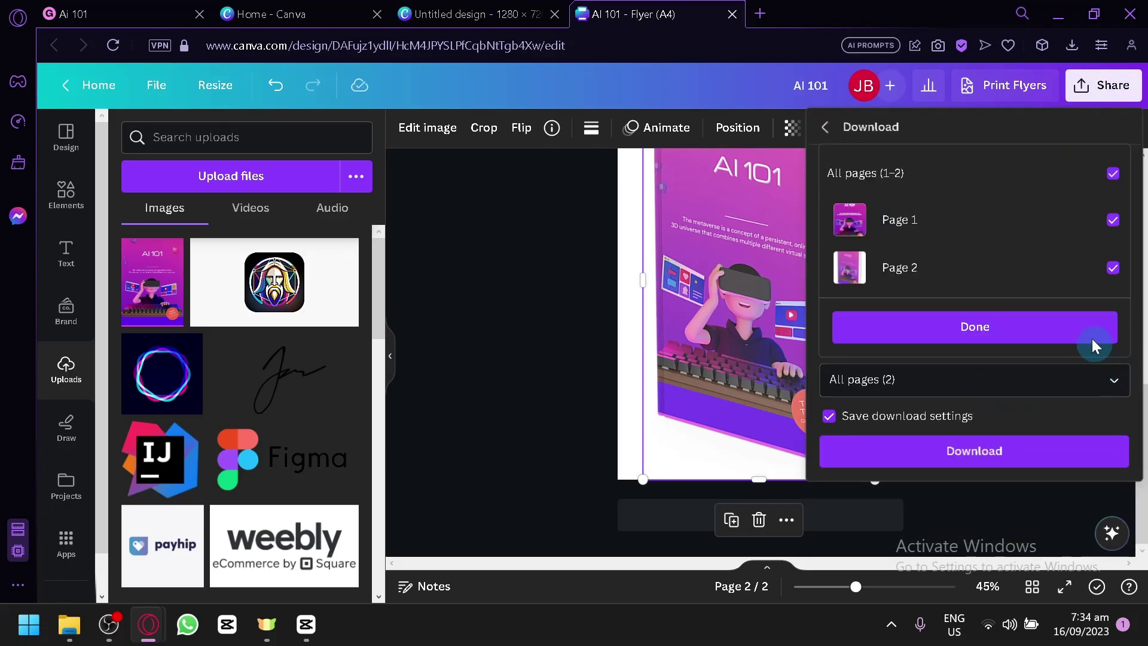
click(1113, 219)
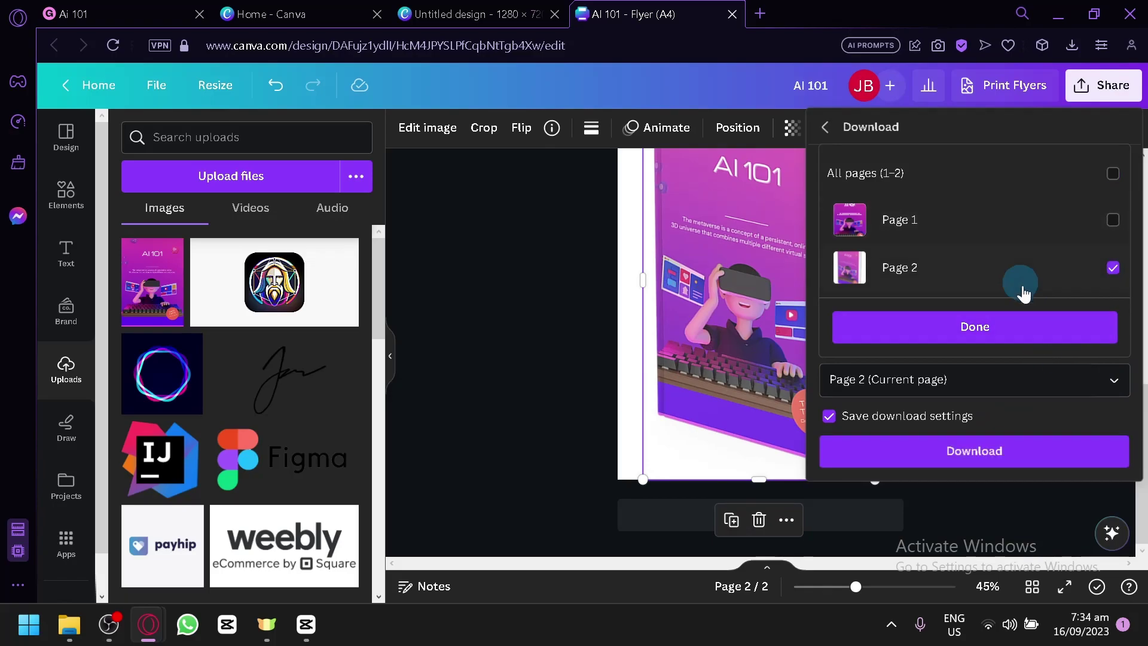
click(1042, 329)
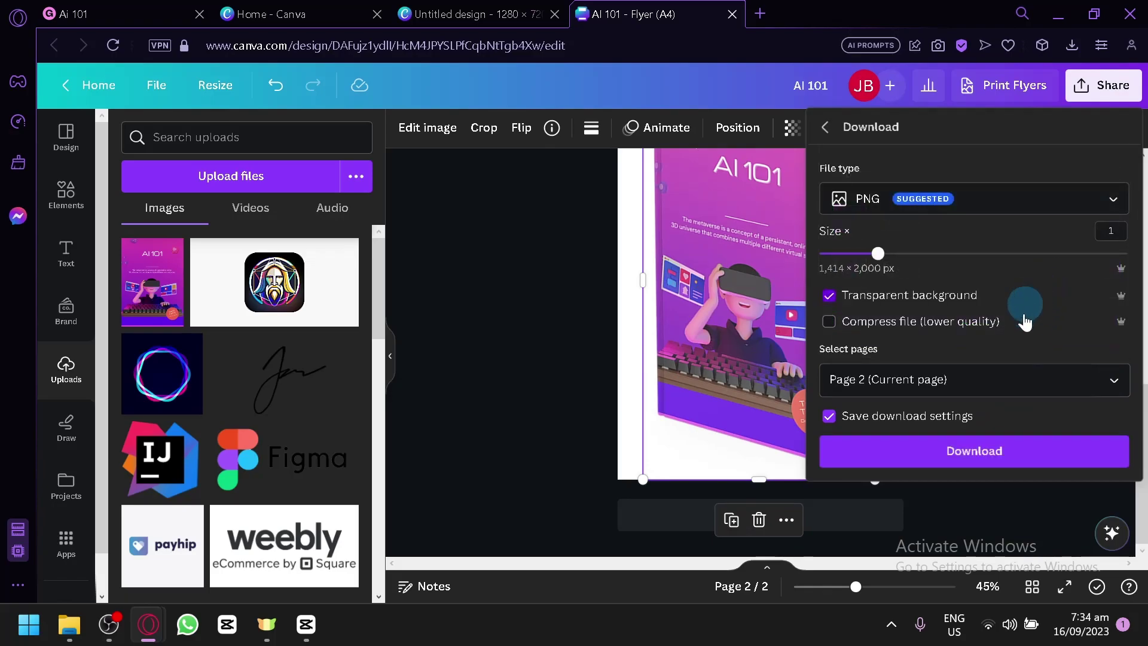
click(987, 462)
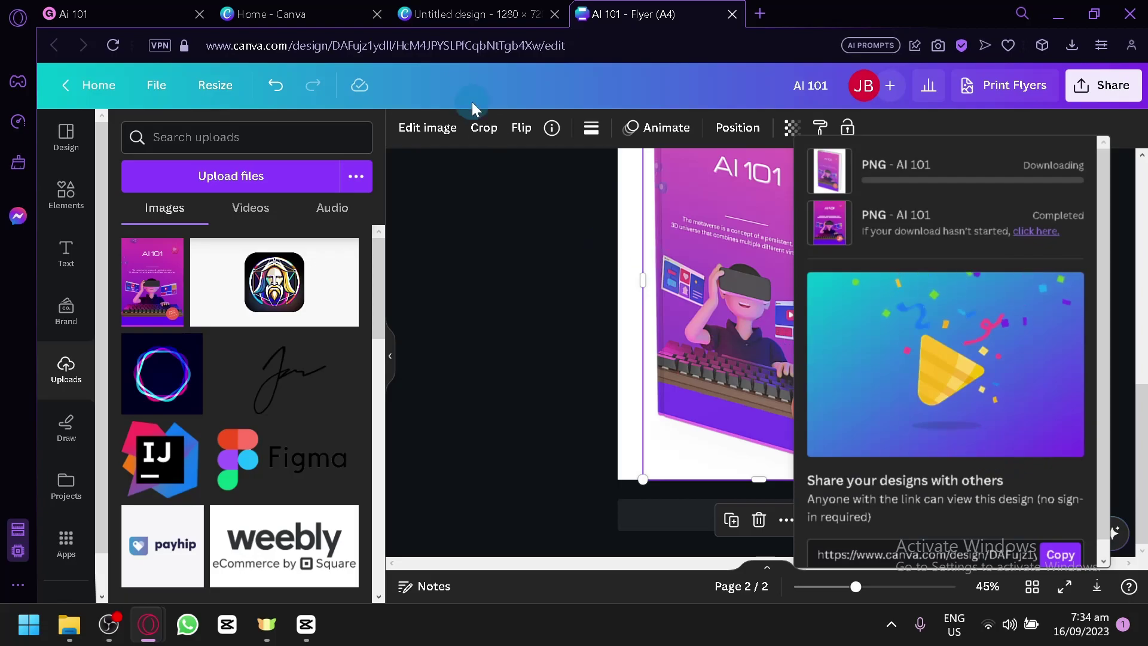
- Apply the title page of the Minimalist Adorkable Visual Arts Lesson Presentation template to the blank 1280 × 720 px design
click(469, 14)
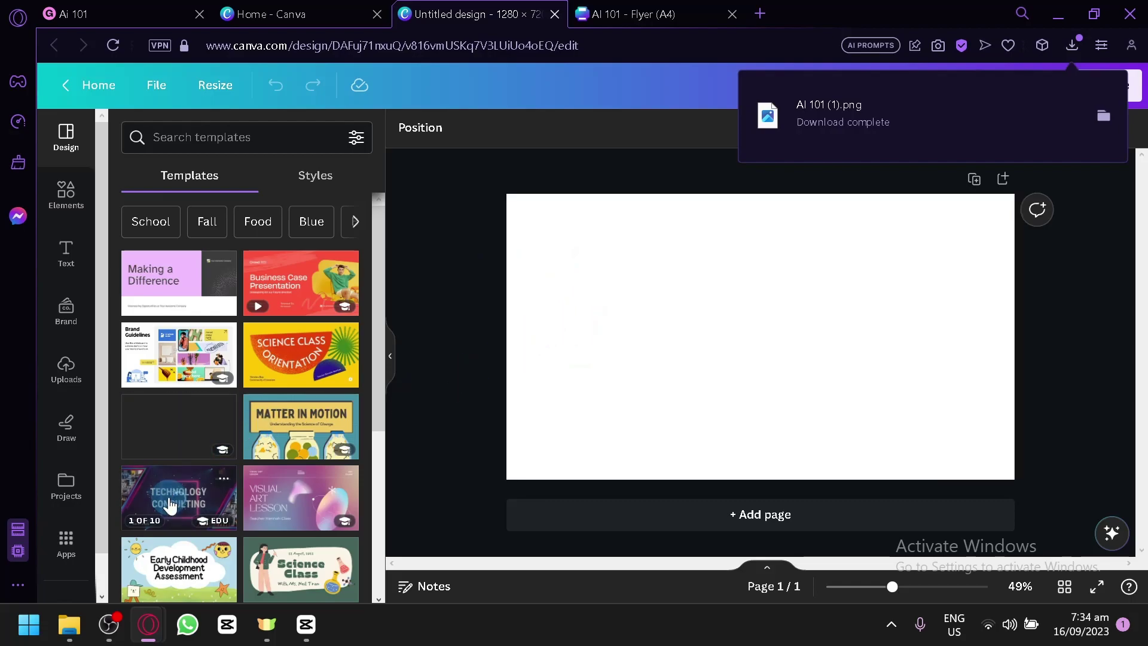
click(296, 506)
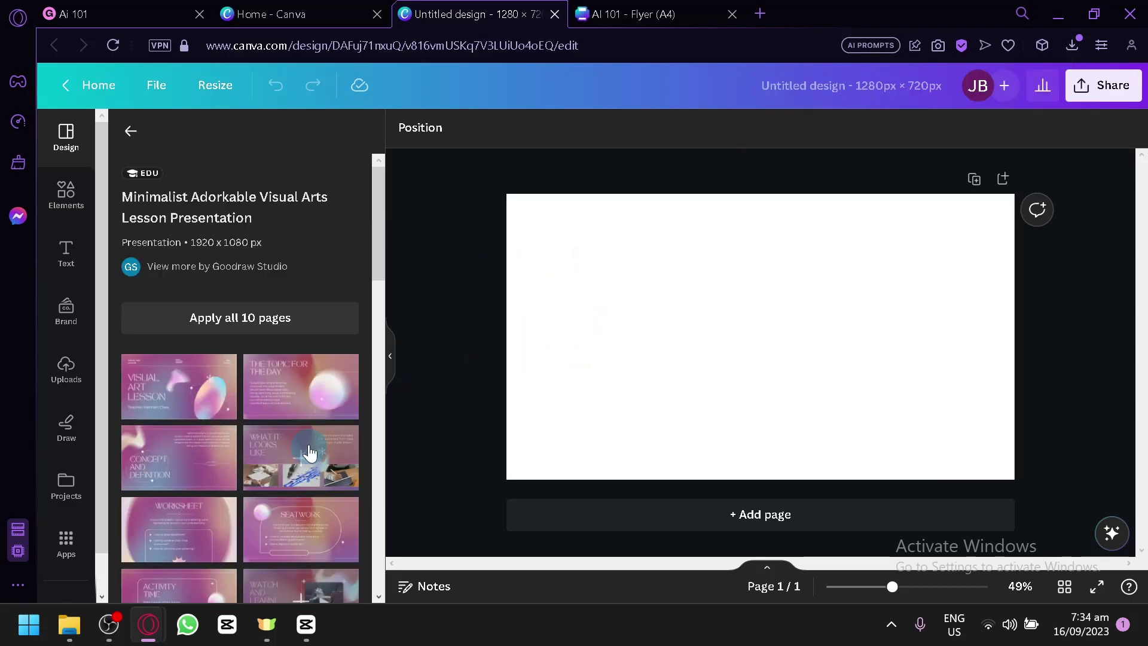
click(391, 288)
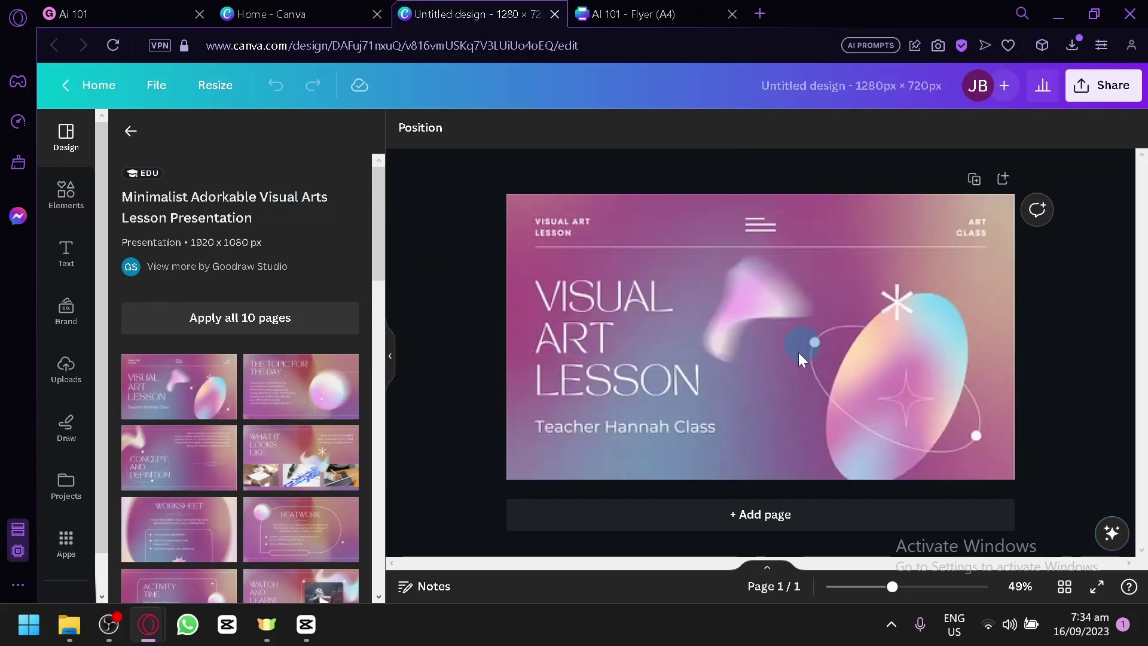
click(130, 131)
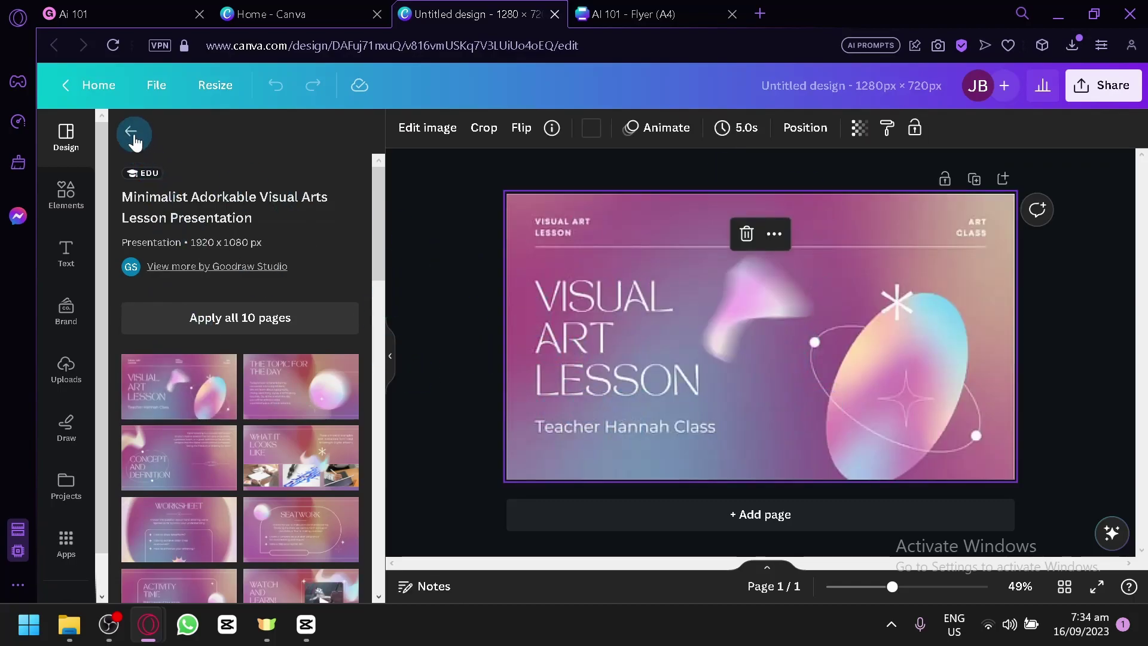
- Delete the teacher's class subtitle beneath the "VISUAL ART LESSON" title
click(594, 429)
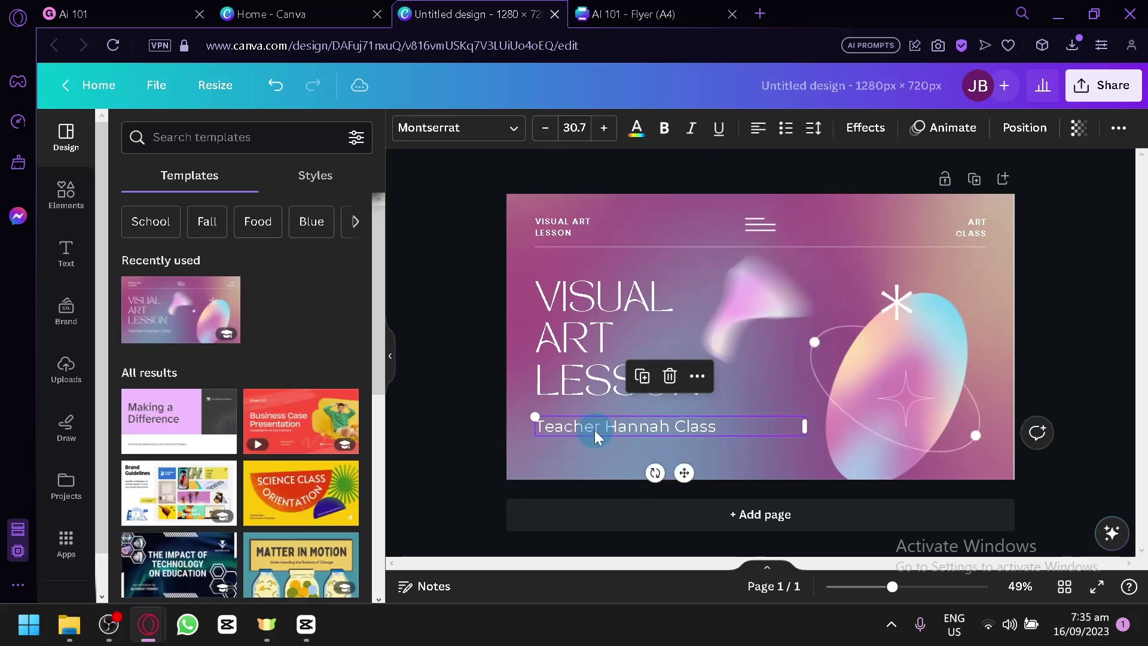
key(Delete)
drag(838, 349, 906, 381)
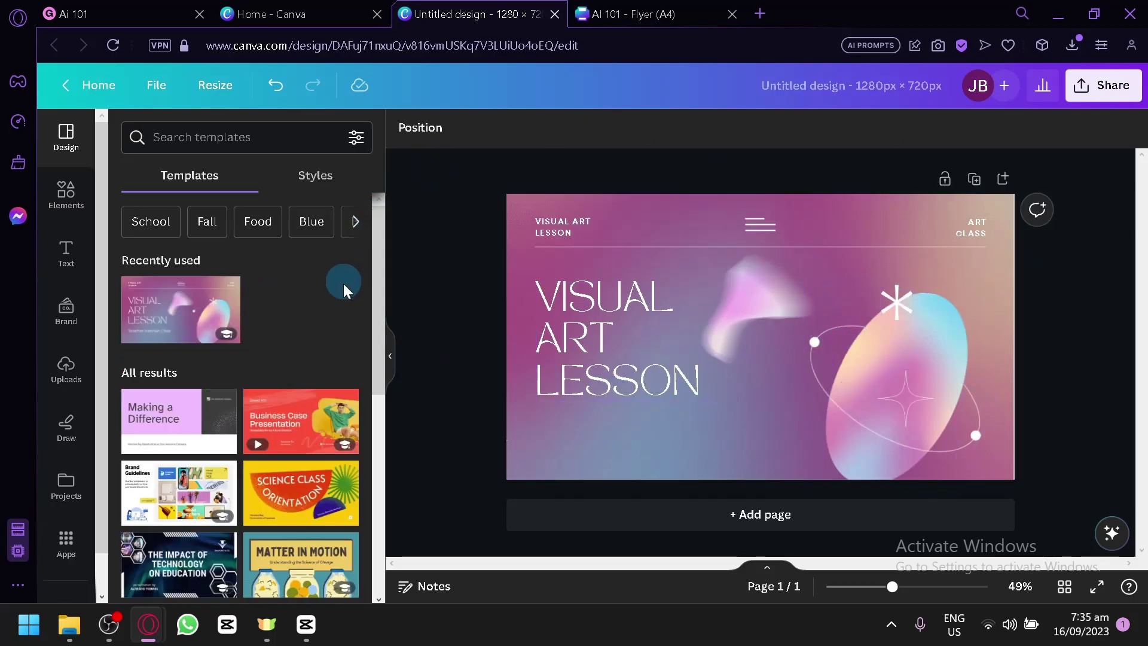
scroll(327, 304, down, 4)
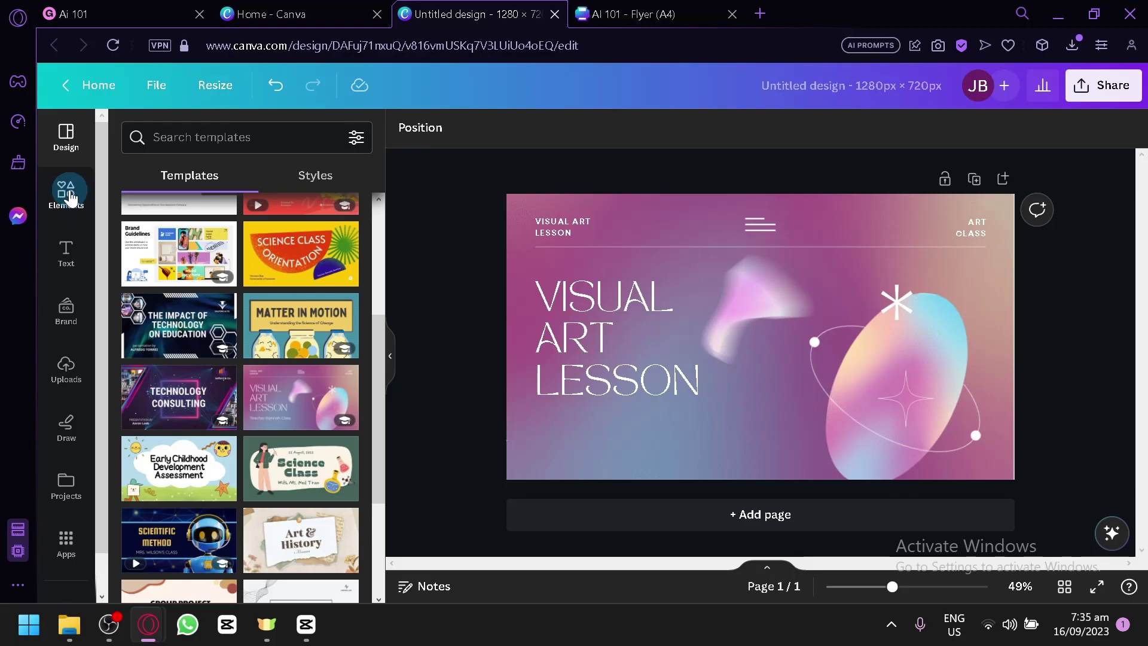
click(67, 194)
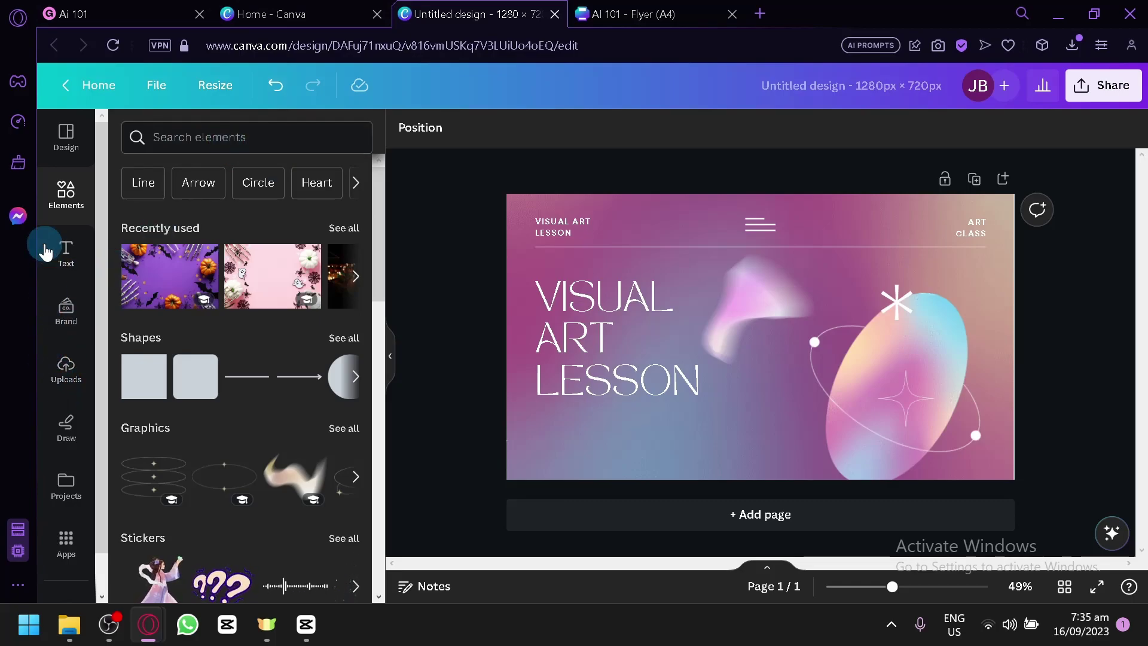
click(62, 261)
scroll(287, 311, down, 12)
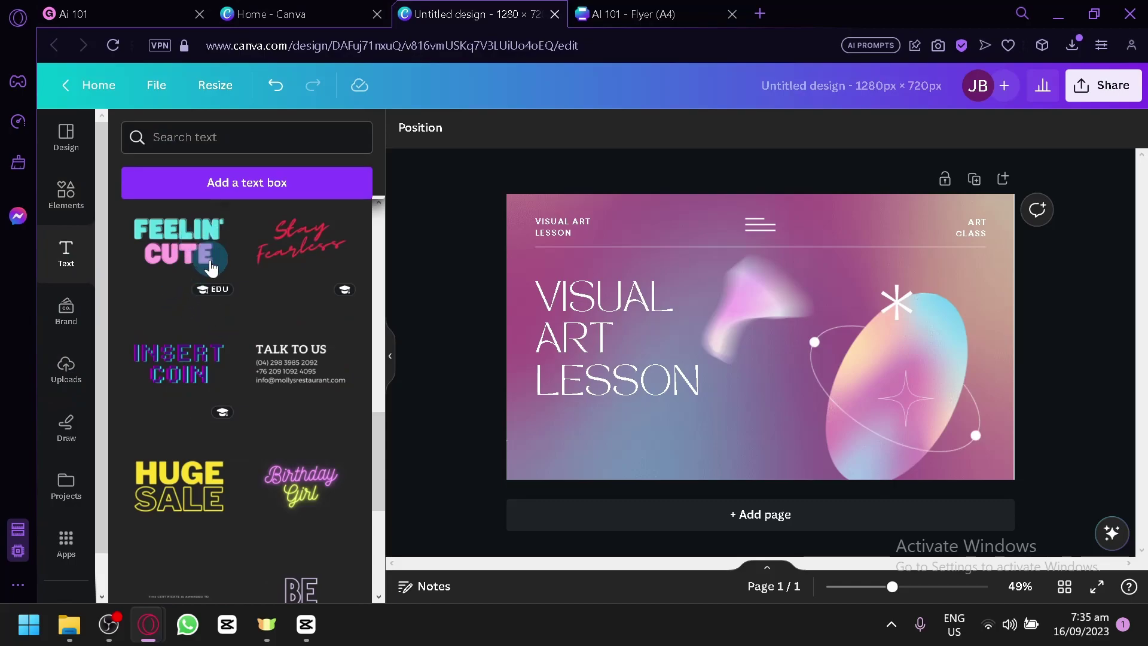
scroll(195, 318, down, 10)
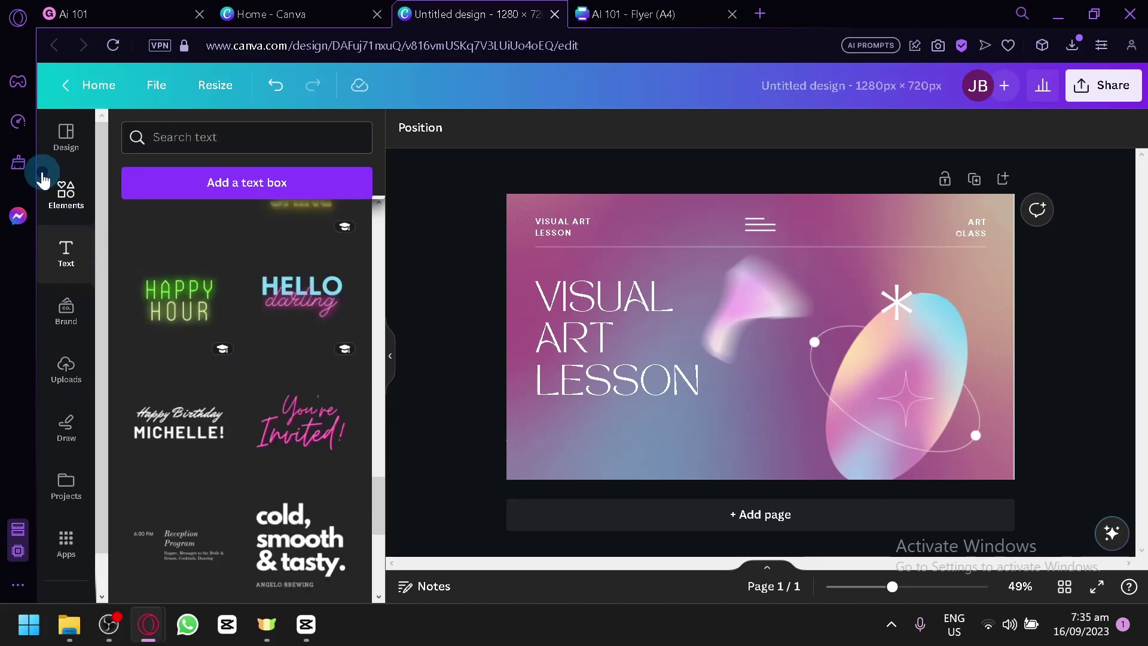
- Search the elements library for "space" and browse the matching graphics, photos and videos
click(57, 193)
click(238, 138)
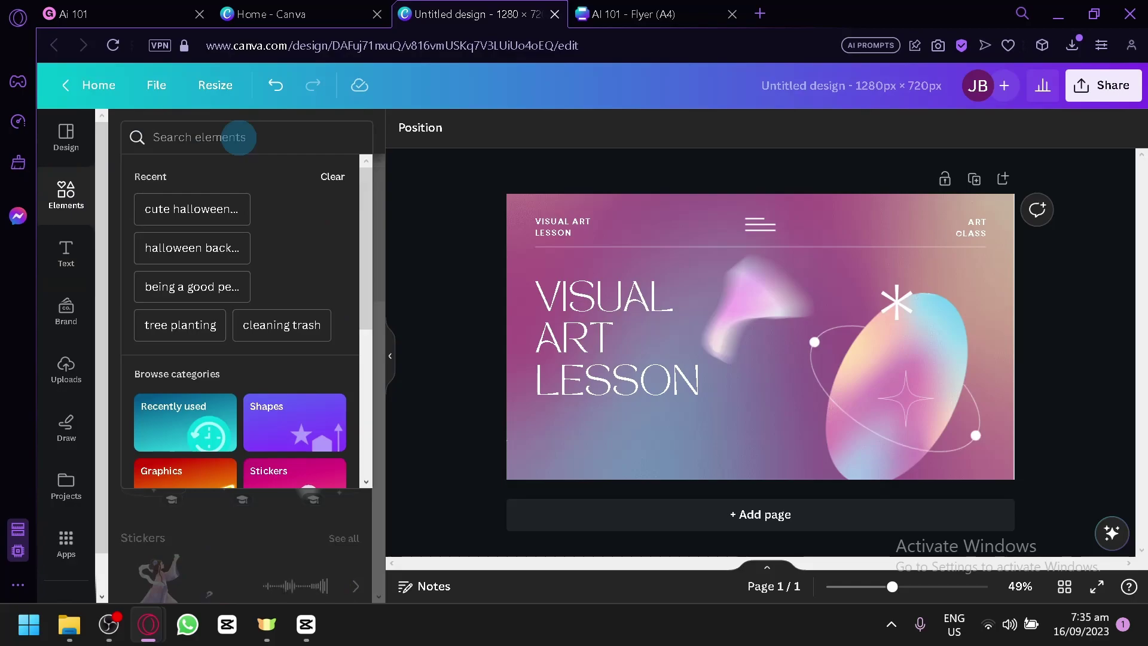
text(space)
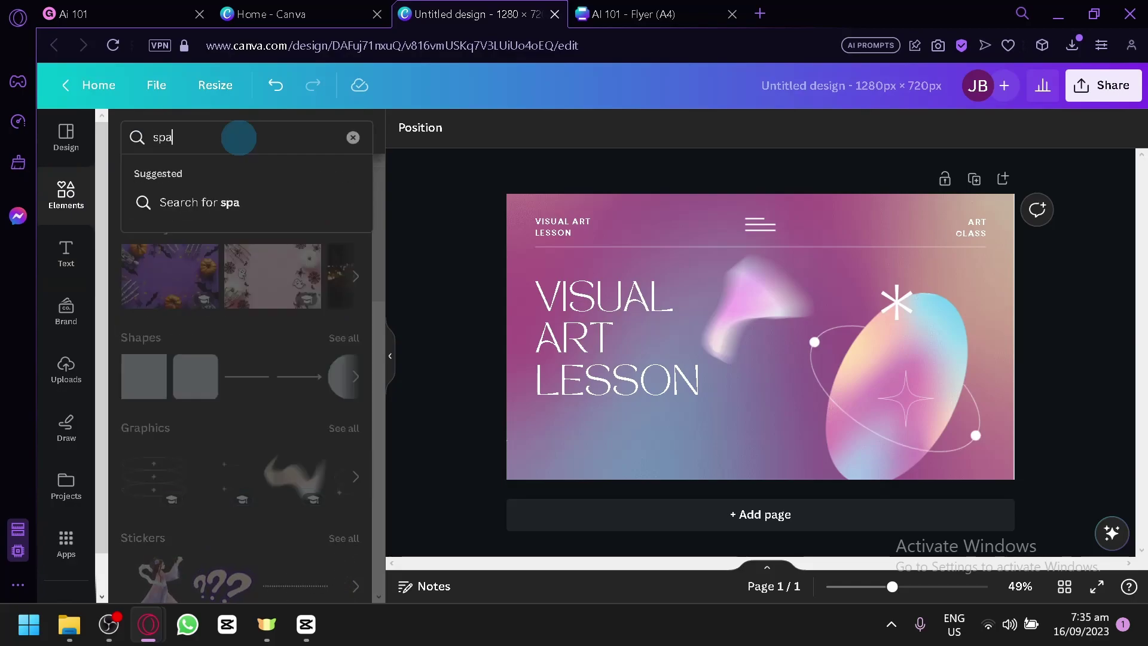
key(Return)
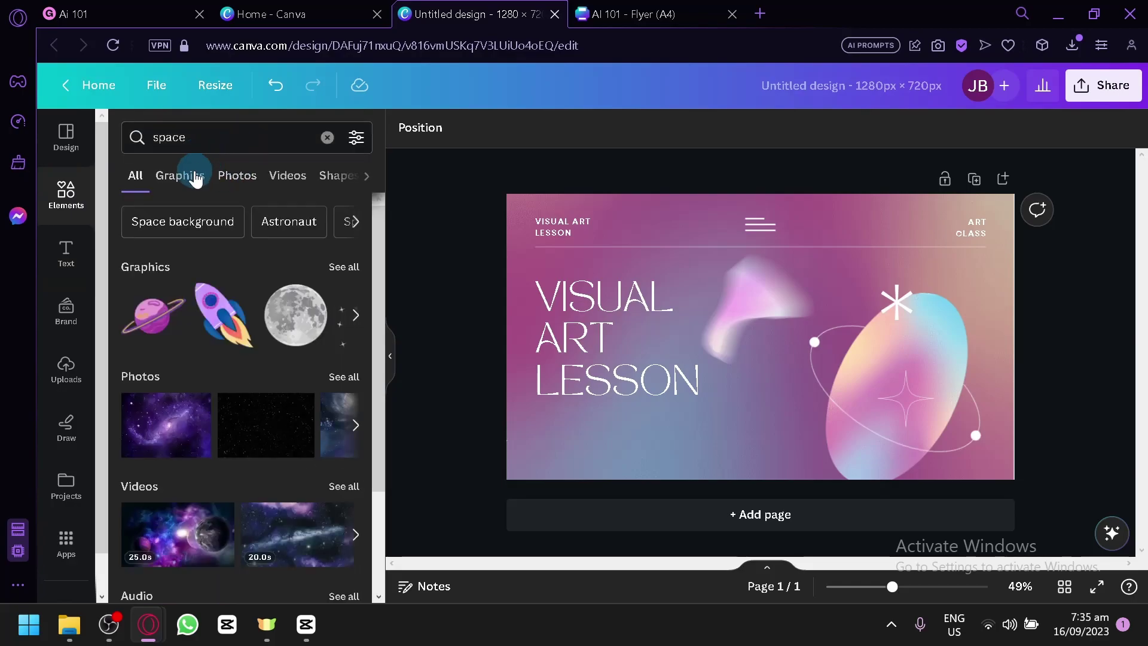
click(197, 178)
scroll(166, 428, down, 2)
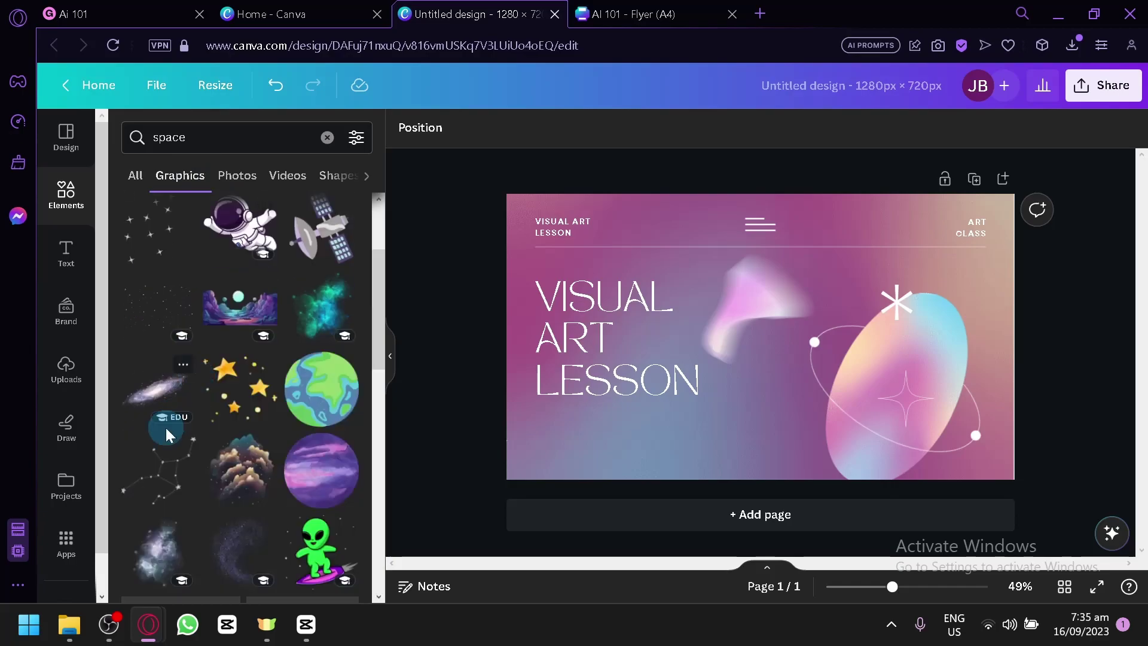
click(237, 175)
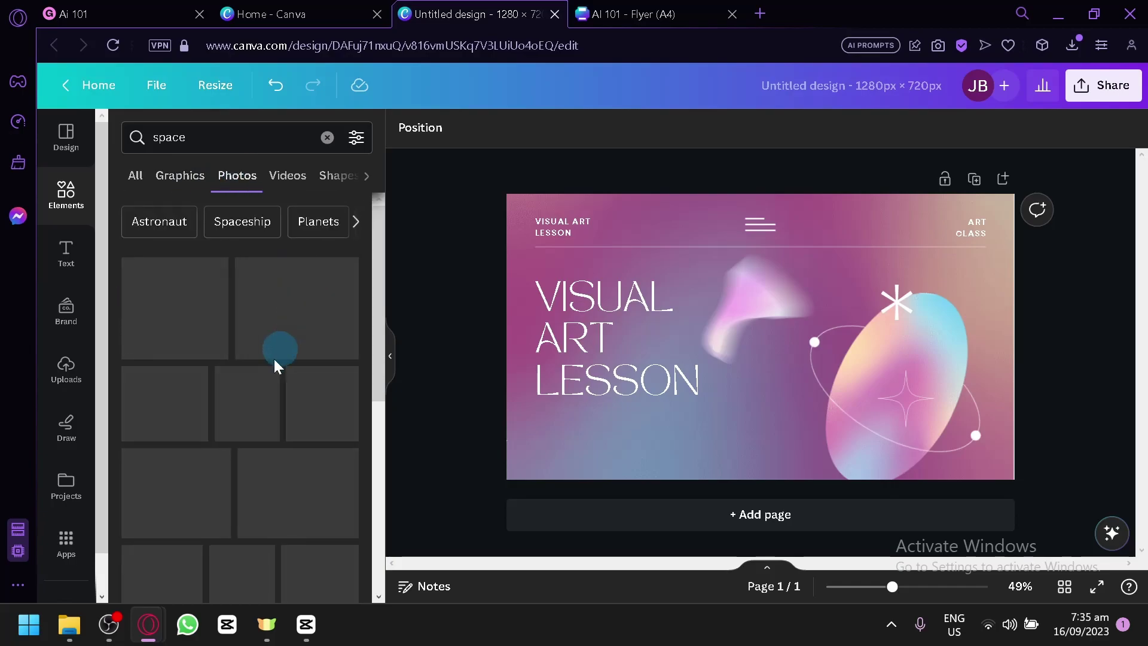
scroll(204, 389, down, 3)
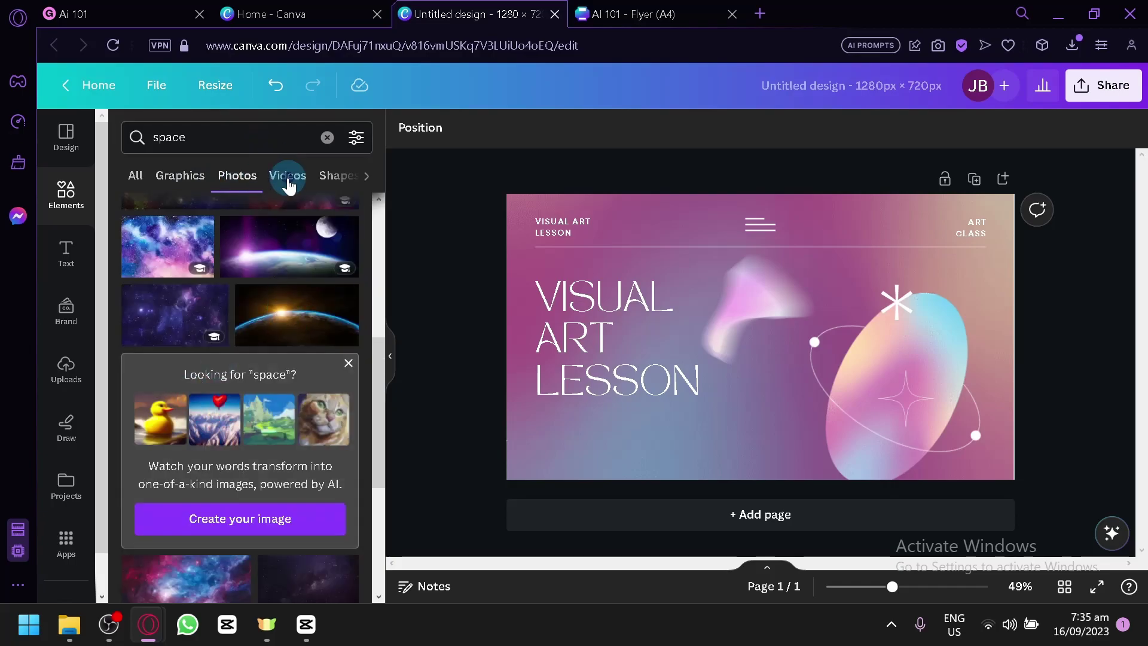
click(288, 175)
scroll(257, 354, down, 1)
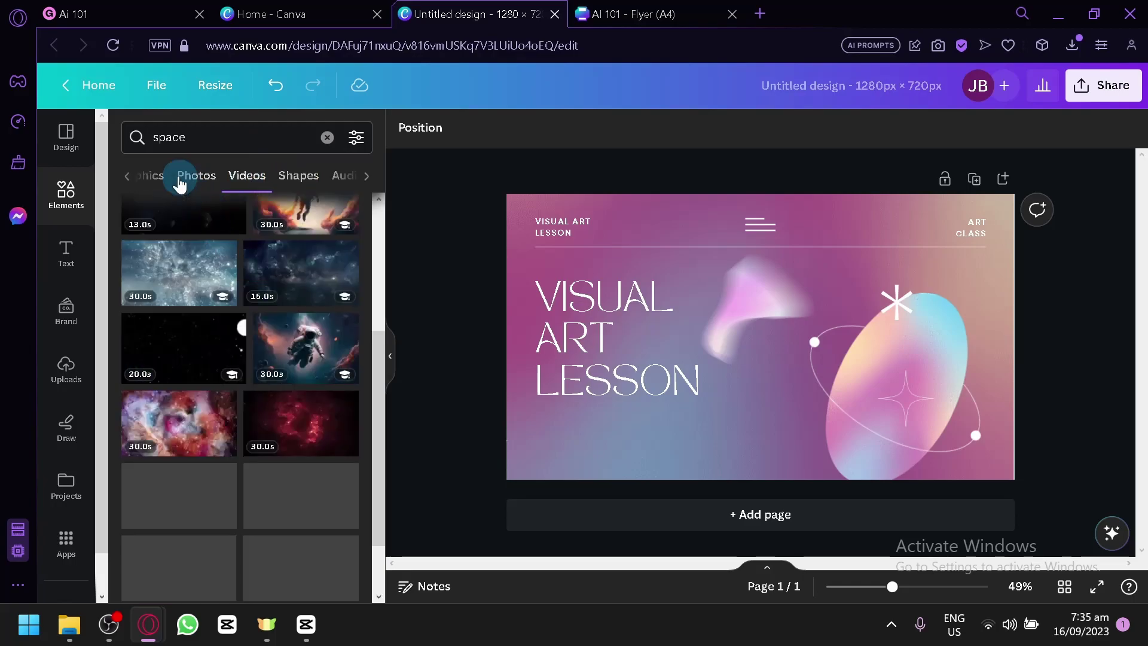
click(158, 174)
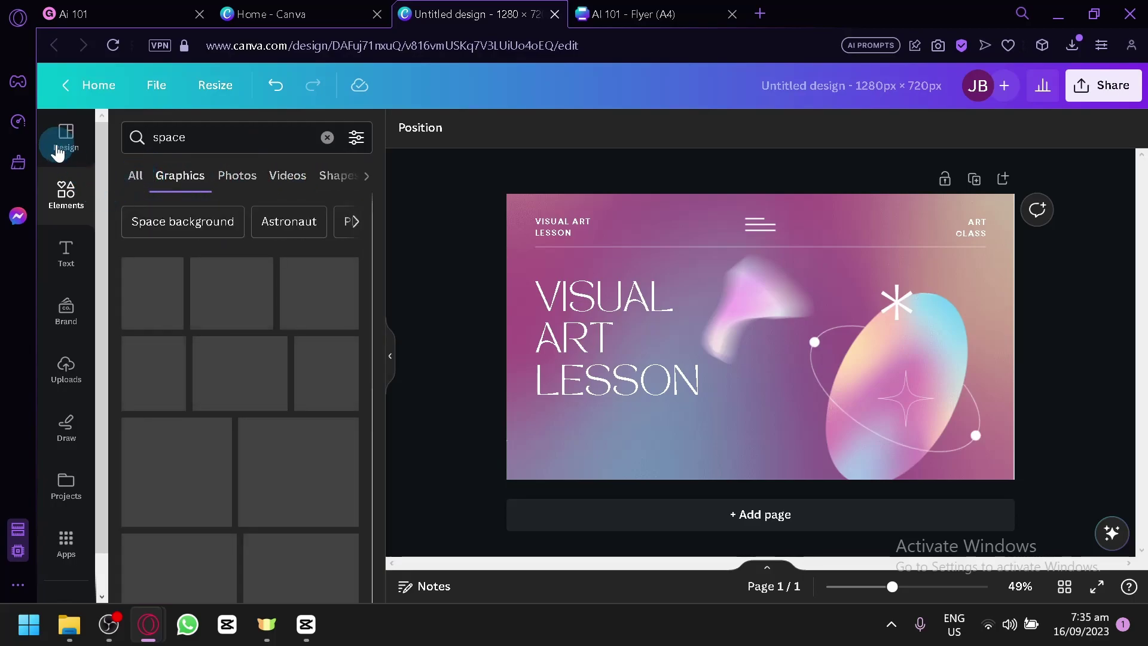
- Upload the downloaded book mockup "AI 101 (1).png" to the image uploads of the 1280 × 720 px design
click(1072, 45)
drag(961, 166, 604, 314)
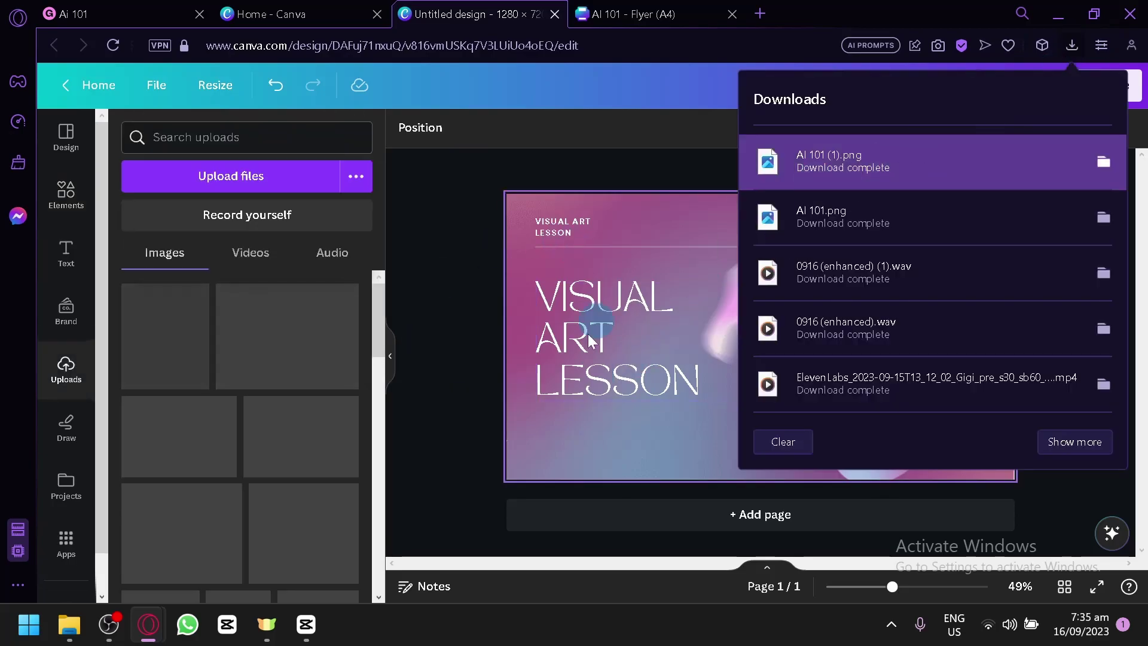
click(446, 332)
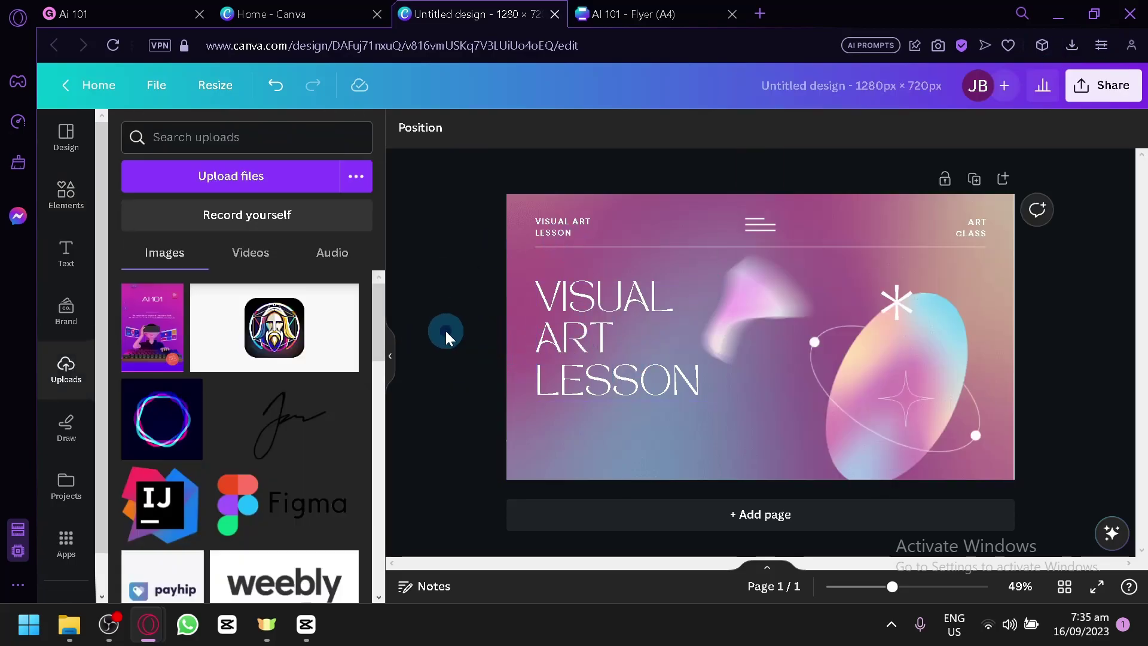
click(651, 14)
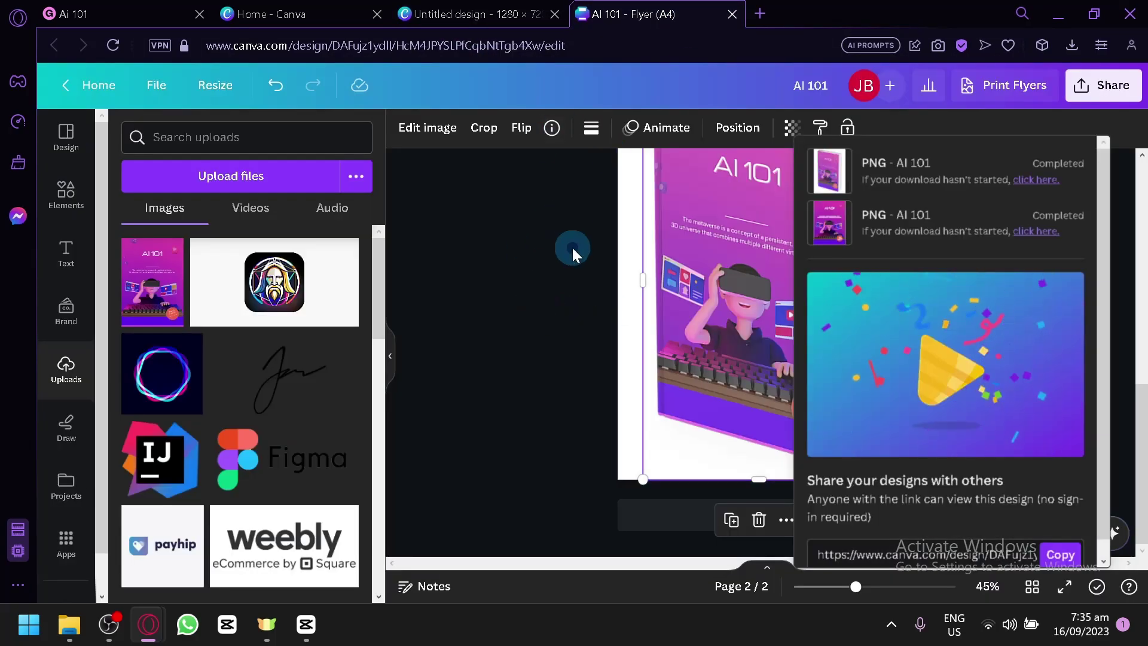
click(499, 9)
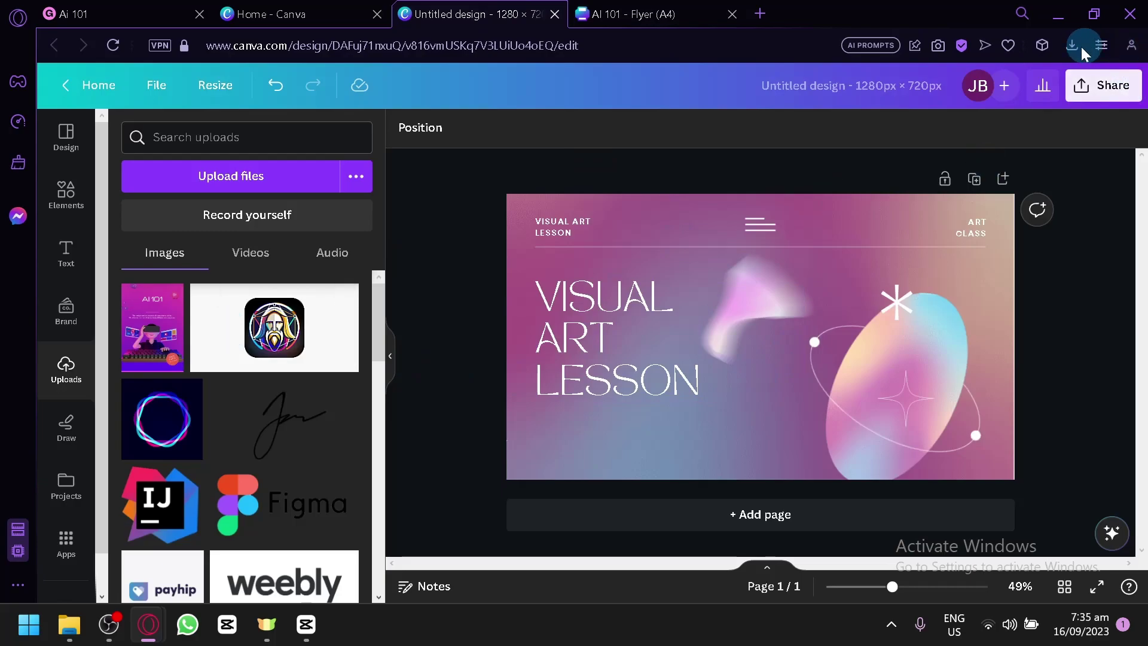
drag(902, 161, 314, 272)
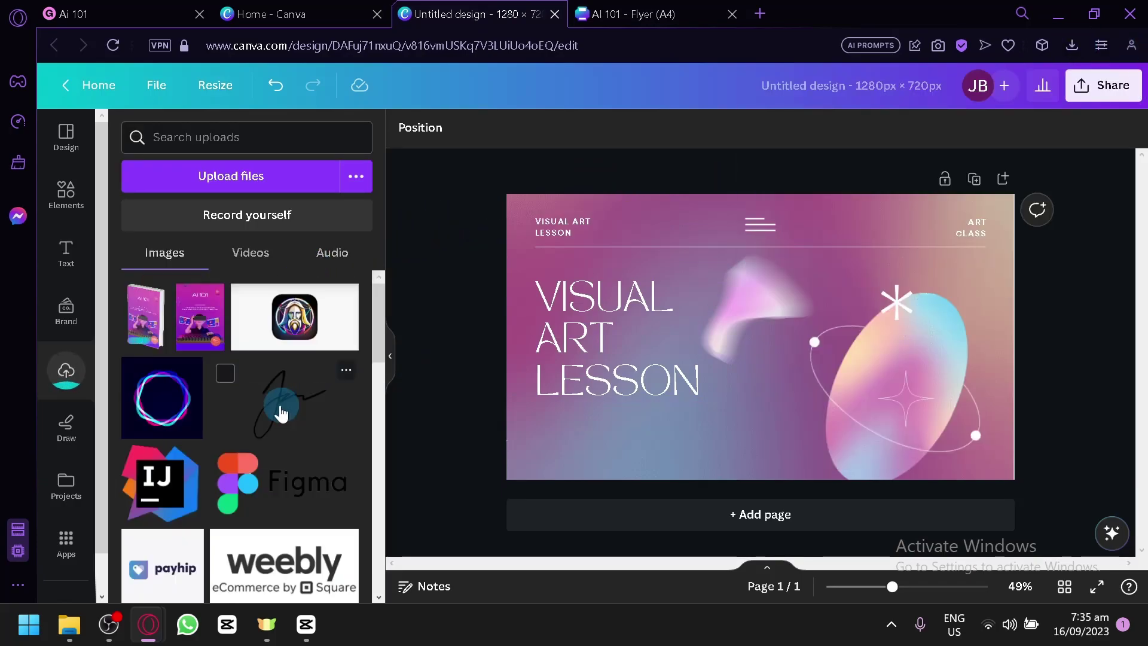
- Place the AI 101 book mockup over the oval shape on the cover and enlarge it to the full page height
drag(149, 335, 866, 344)
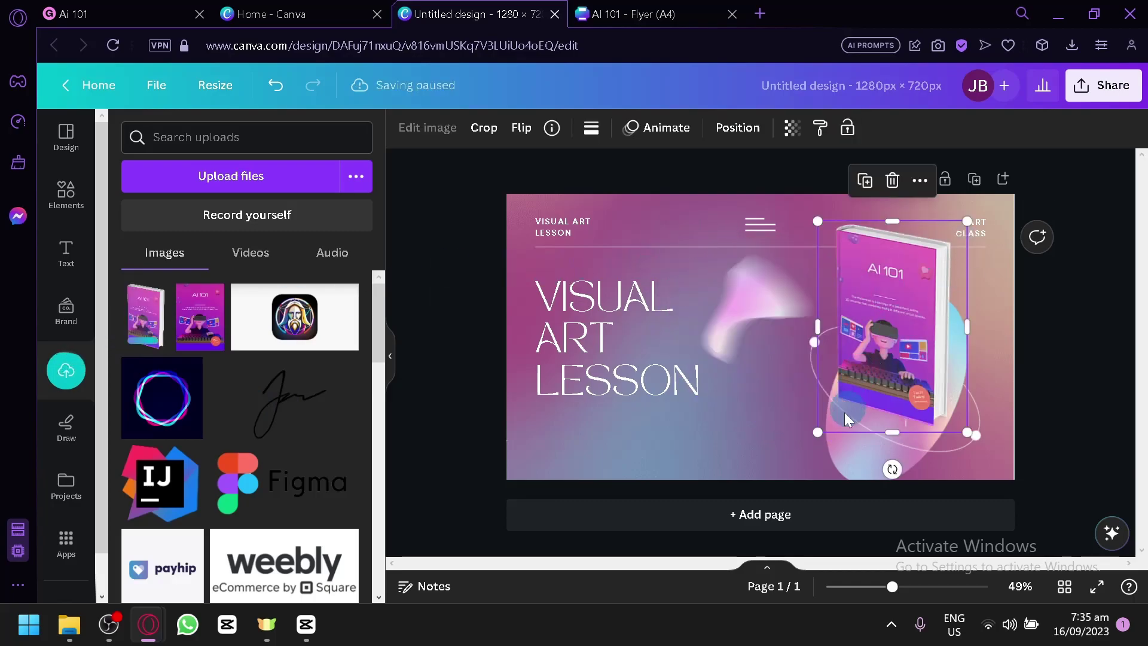
drag(767, 462, 772, 481)
drag(820, 412, 831, 364)
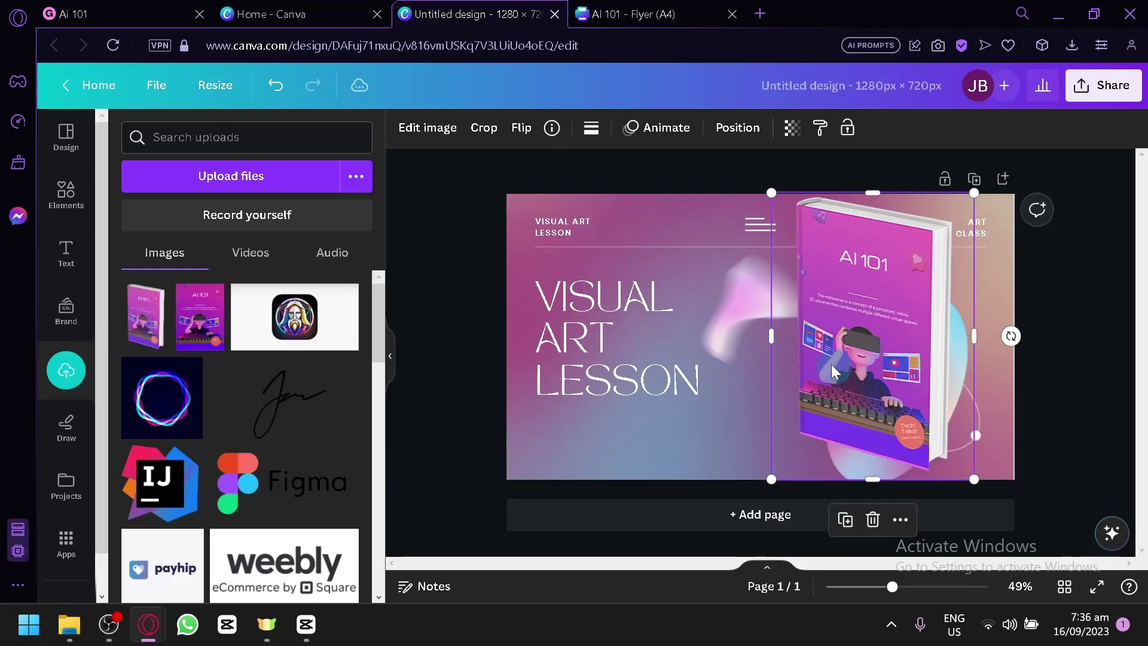
- Apply the Drop shadow effect to the AI 101 book mockup image
click(397, 133)
scroll(275, 514, down, 4)
scroll(275, 514, down, 10)
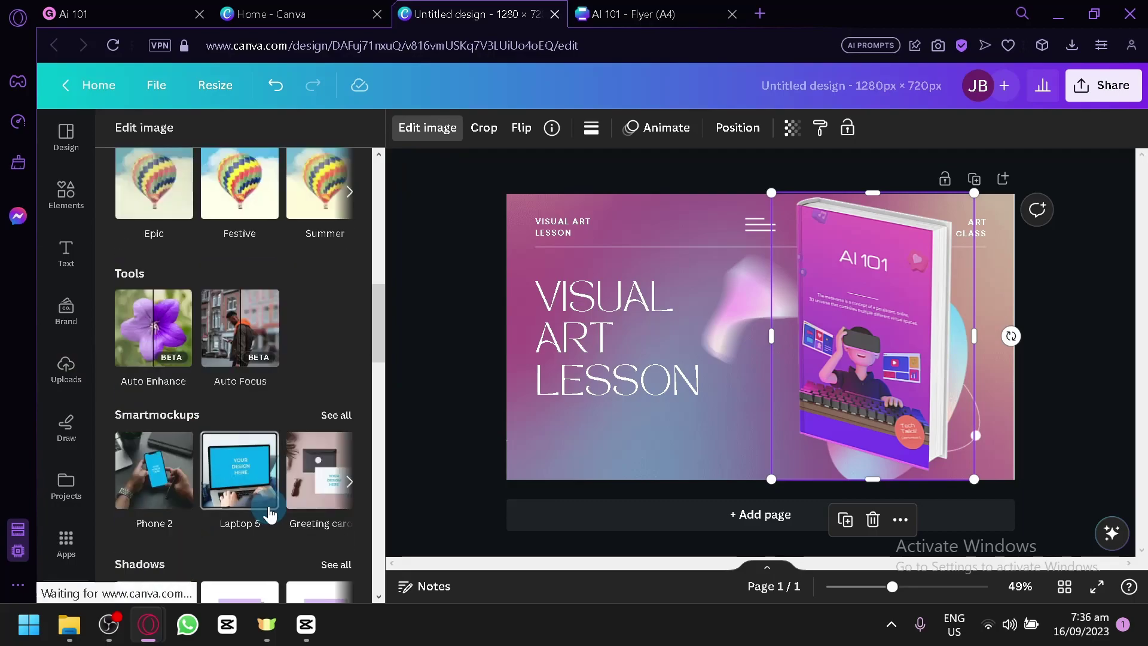
scroll(268, 508, down, 4)
scroll(267, 507, up, 4)
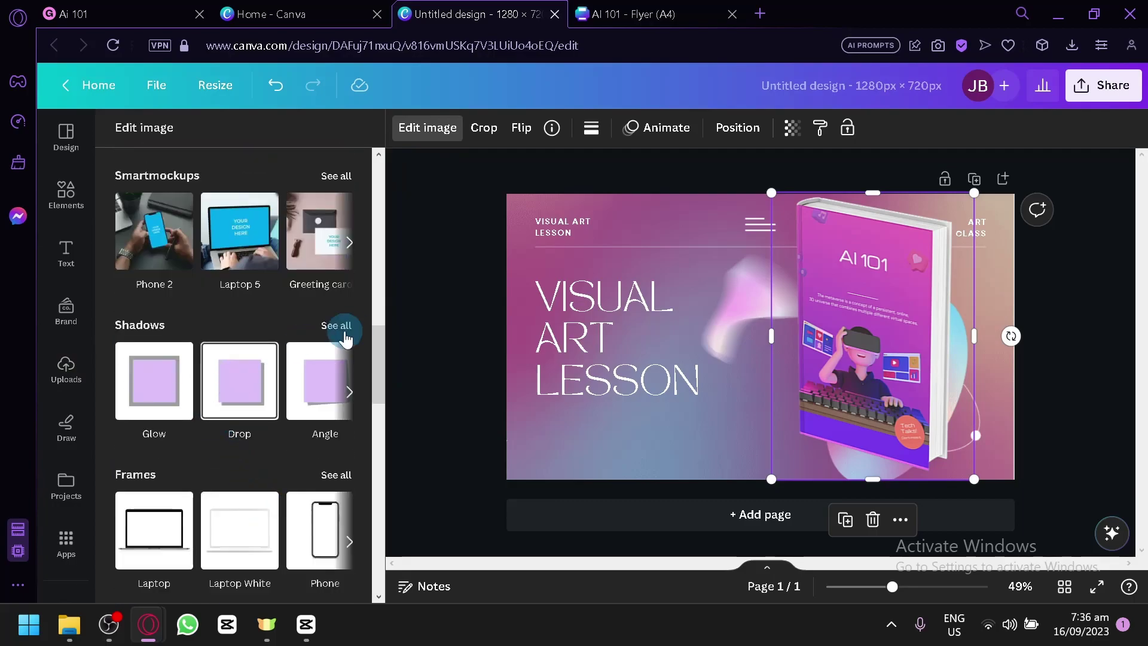
click(250, 383)
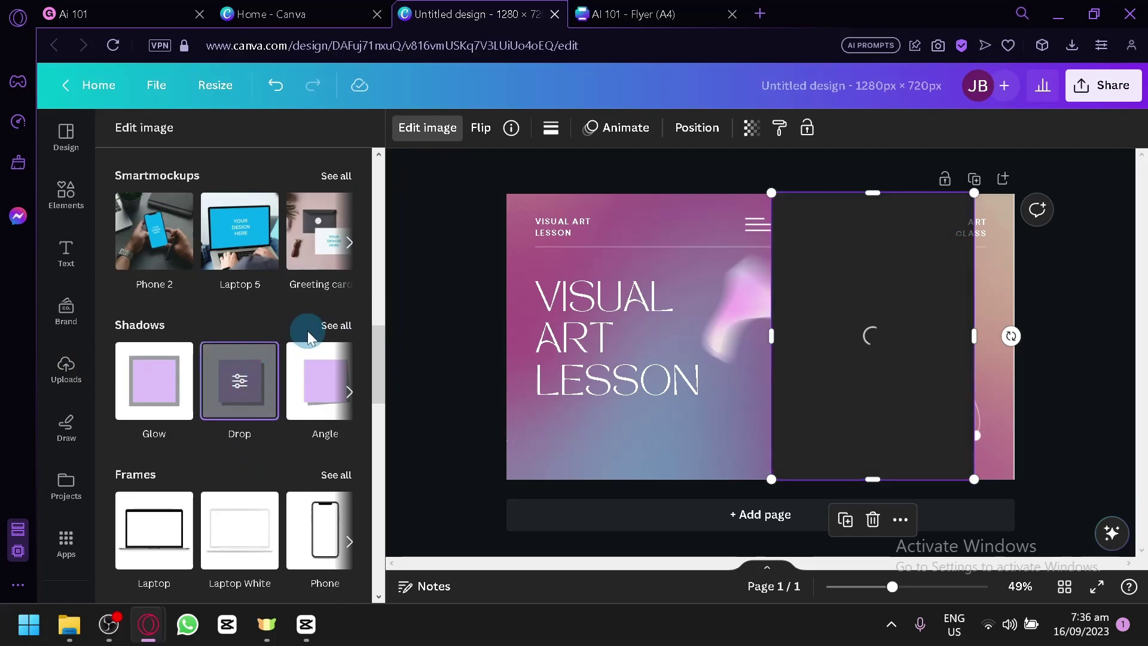
- Set the book mockup's drop shadow to angle 1 and offset 3, and apply it
click(240, 383)
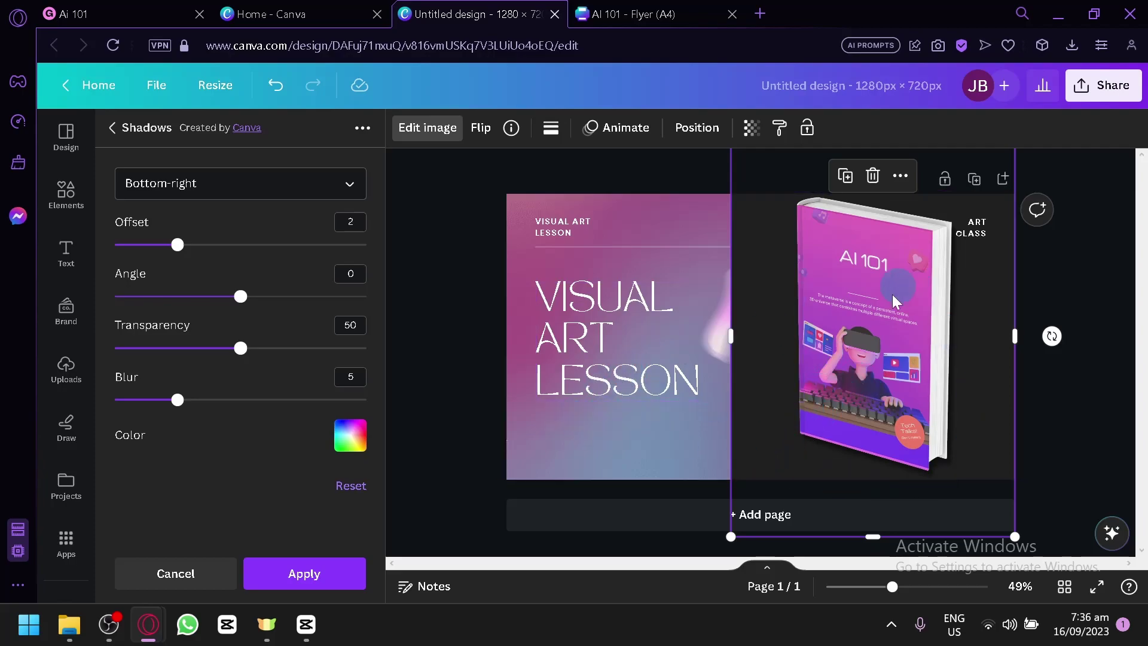
drag(244, 301, 281, 309)
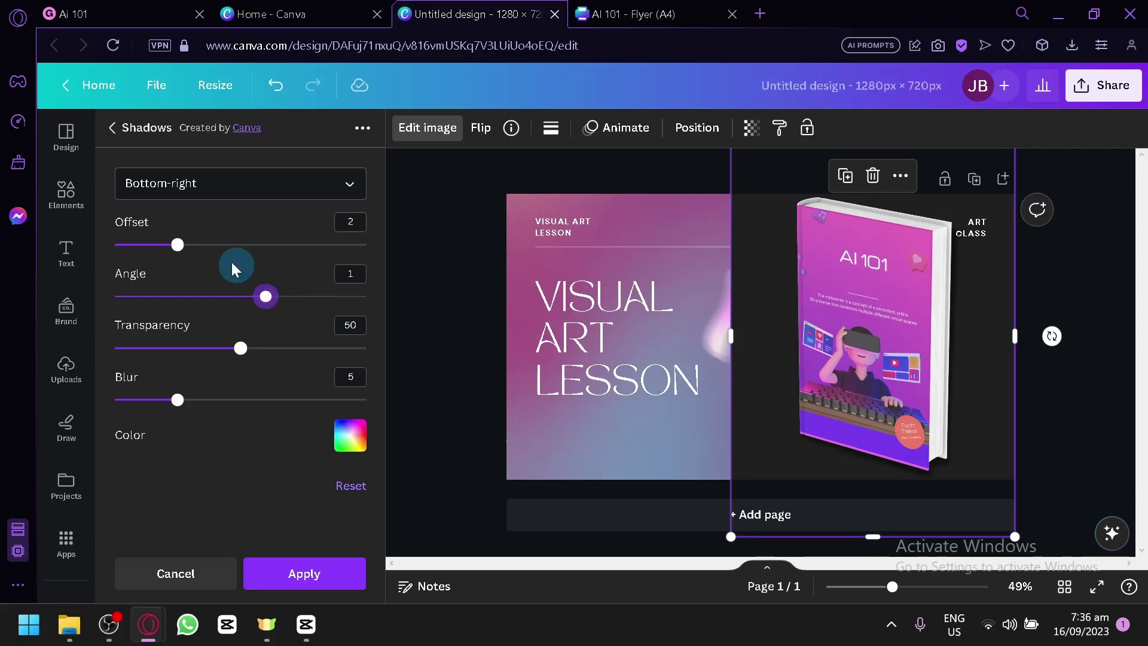
drag(182, 254, 216, 256)
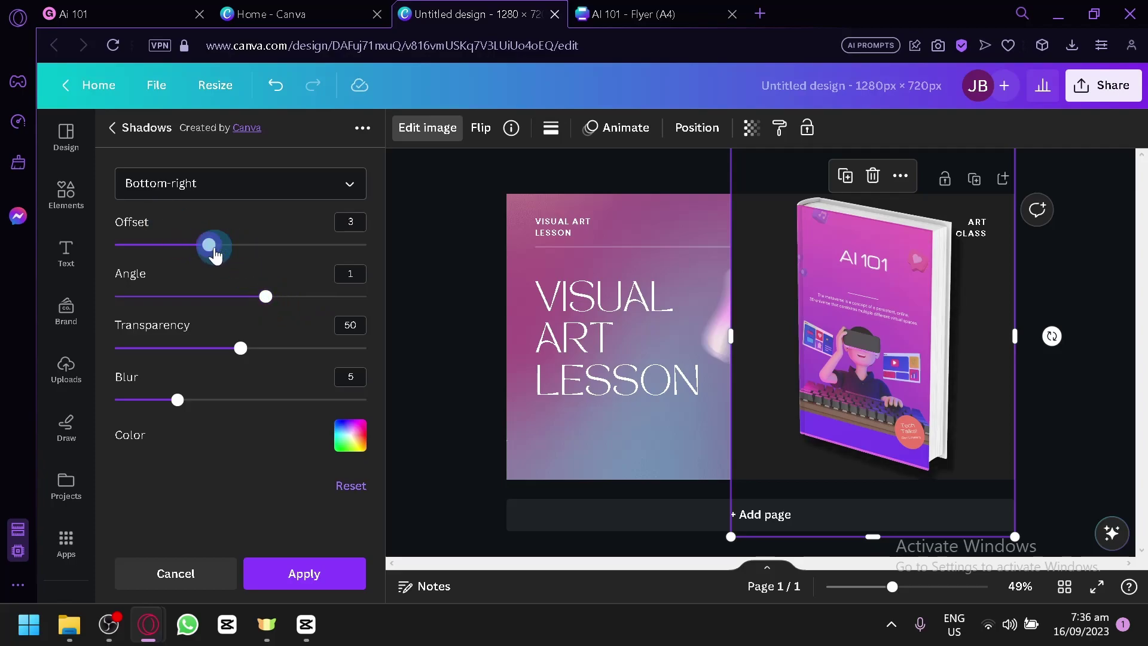
click(305, 574)
click(420, 414)
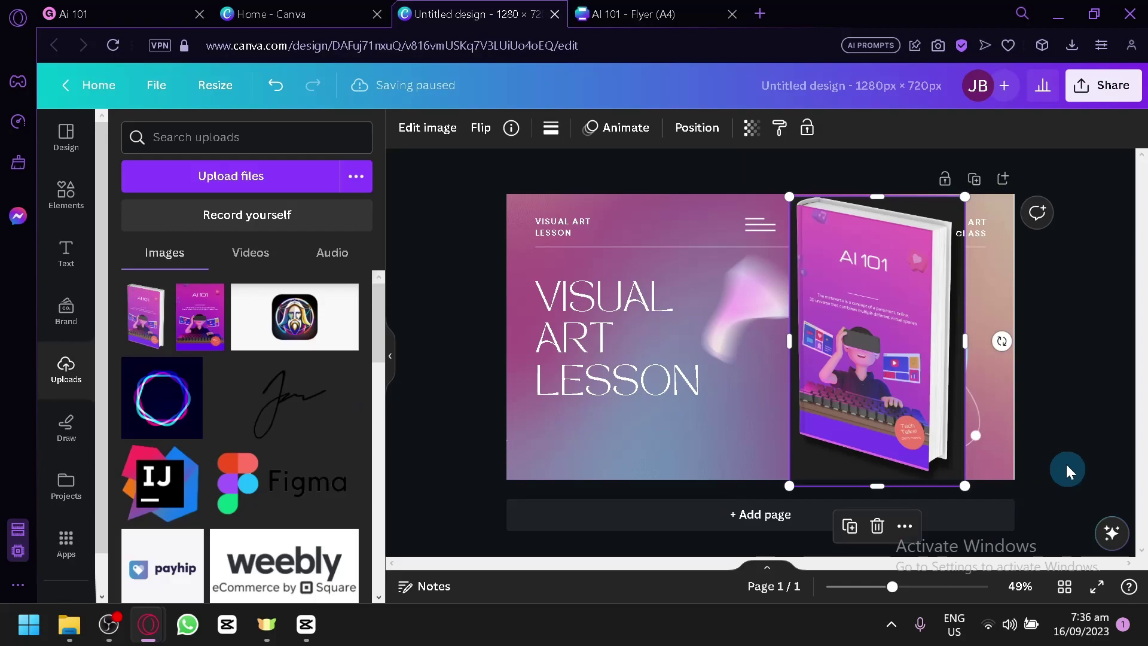
click(1053, 478)
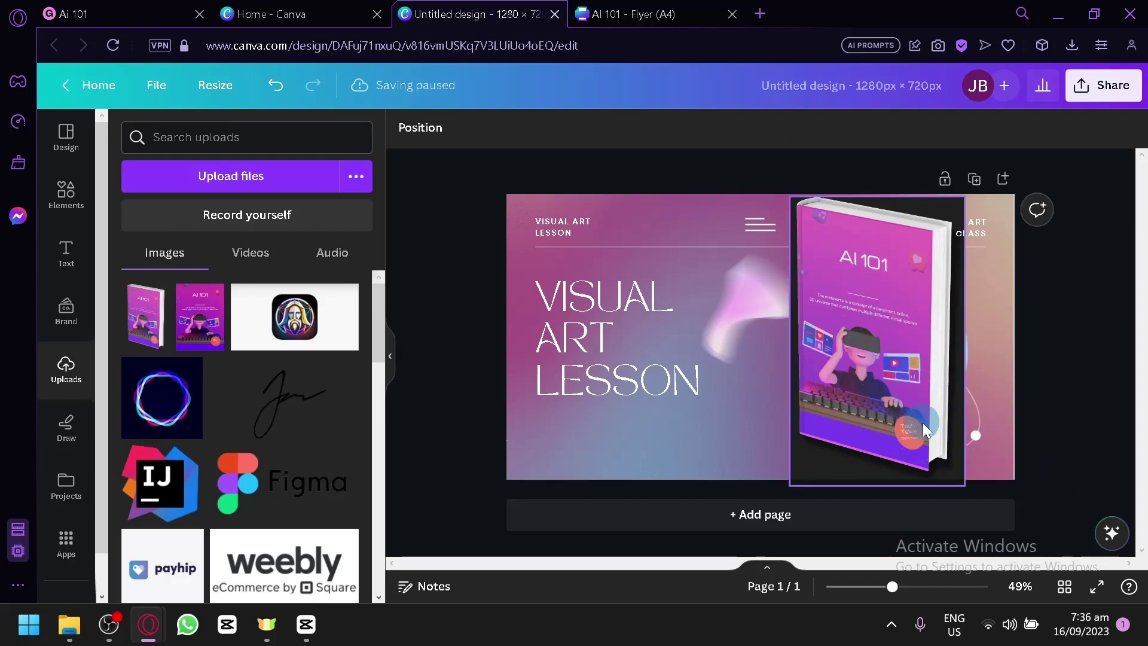
click(687, 457)
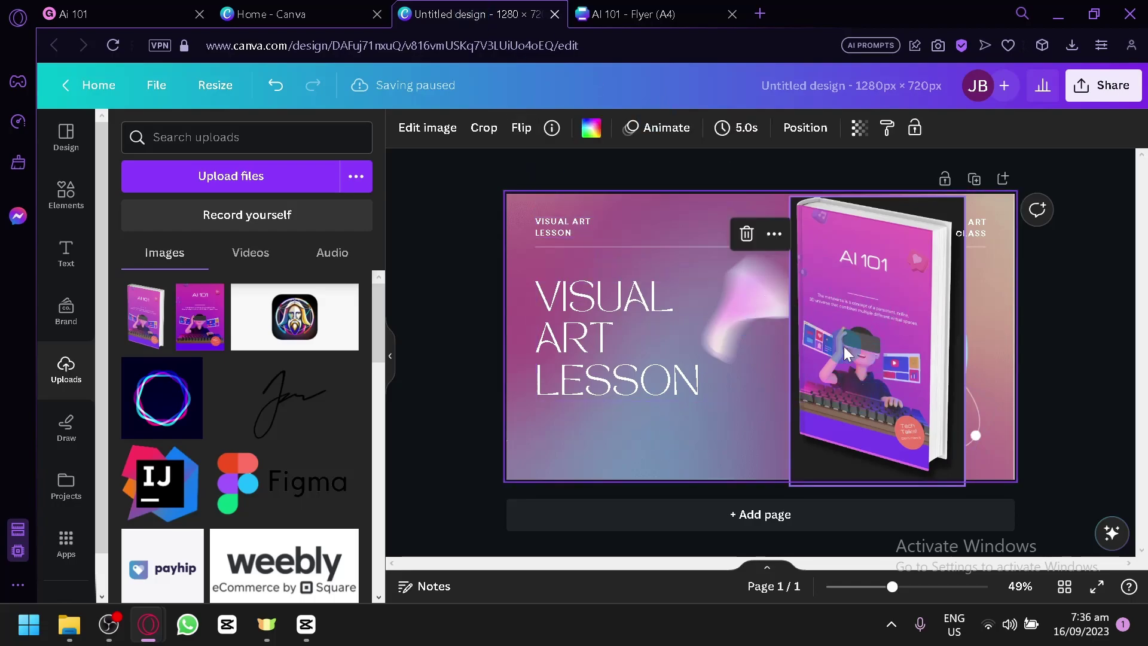
- Check the required thumbnail size on the Gumroad product page, create a custom 600 × 600 px Canva design, and close the Canva home page
click(82, 9)
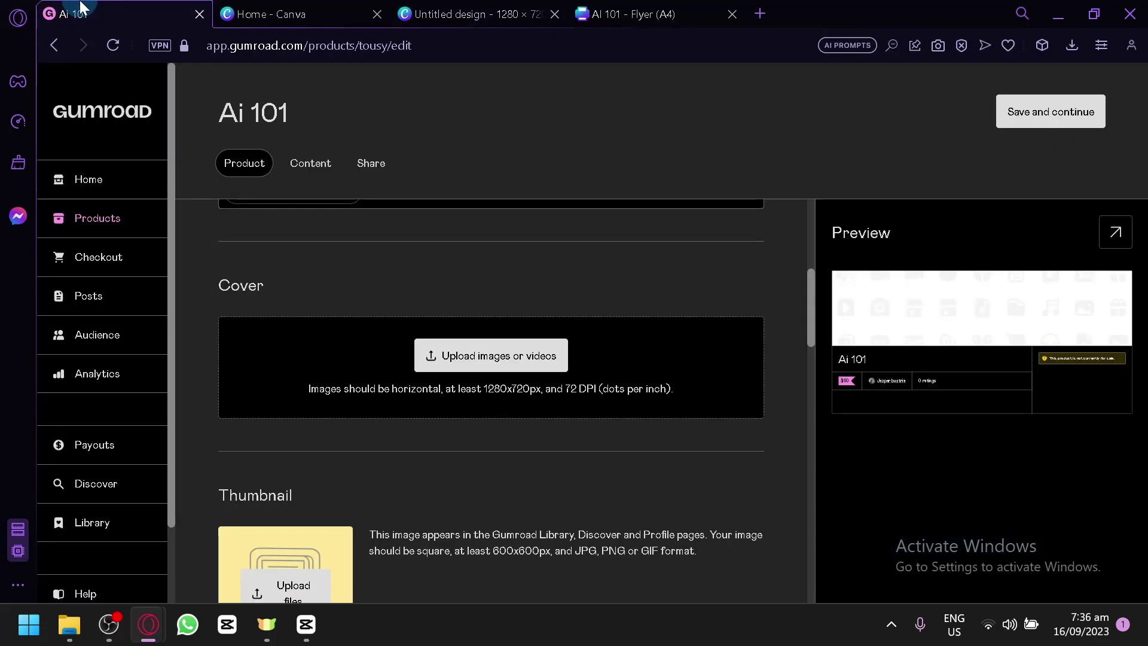
scroll(356, 371, down, 4)
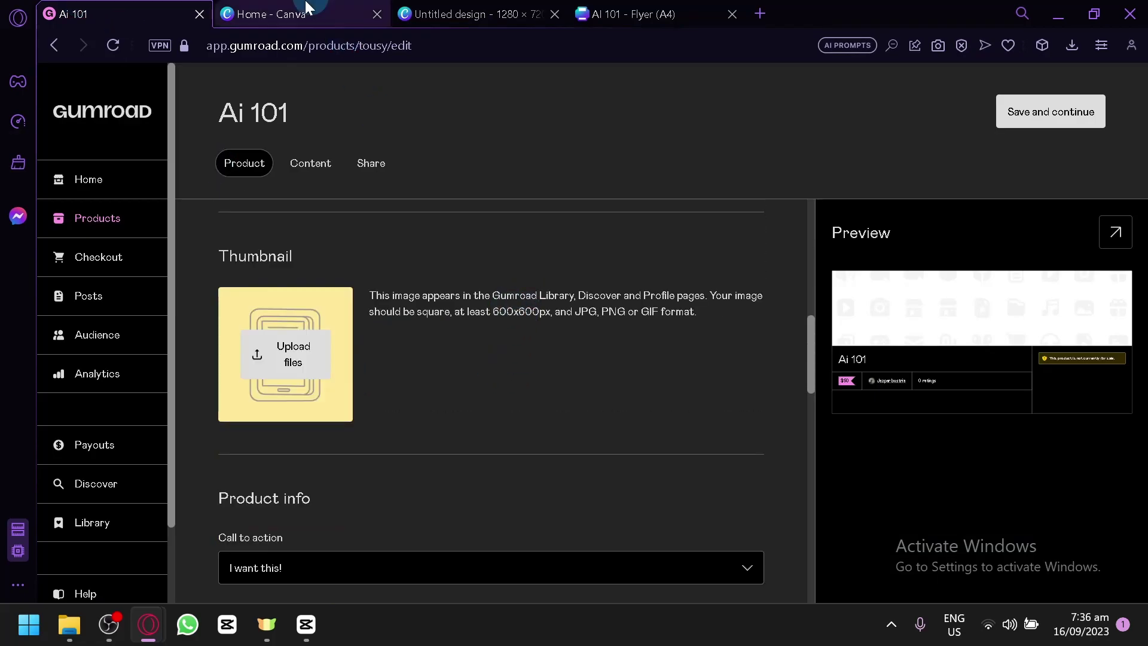
click(266, 12)
click(839, 201)
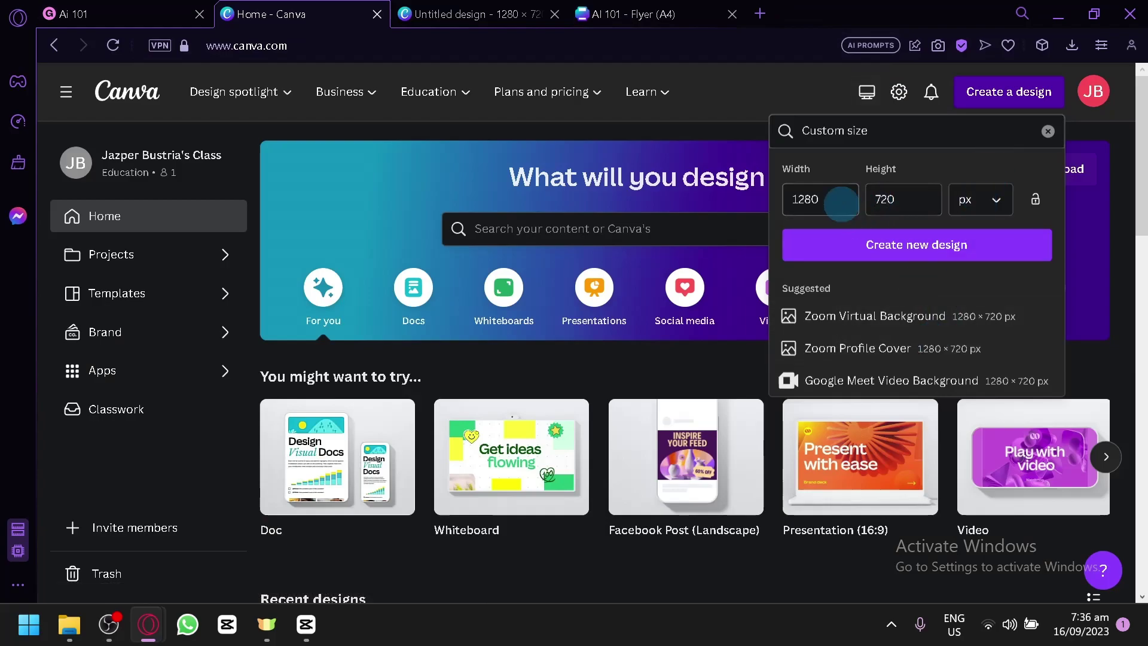
key(BackSpace)
key(BackSpace)
key(BackSpace)
key(BackSpace)
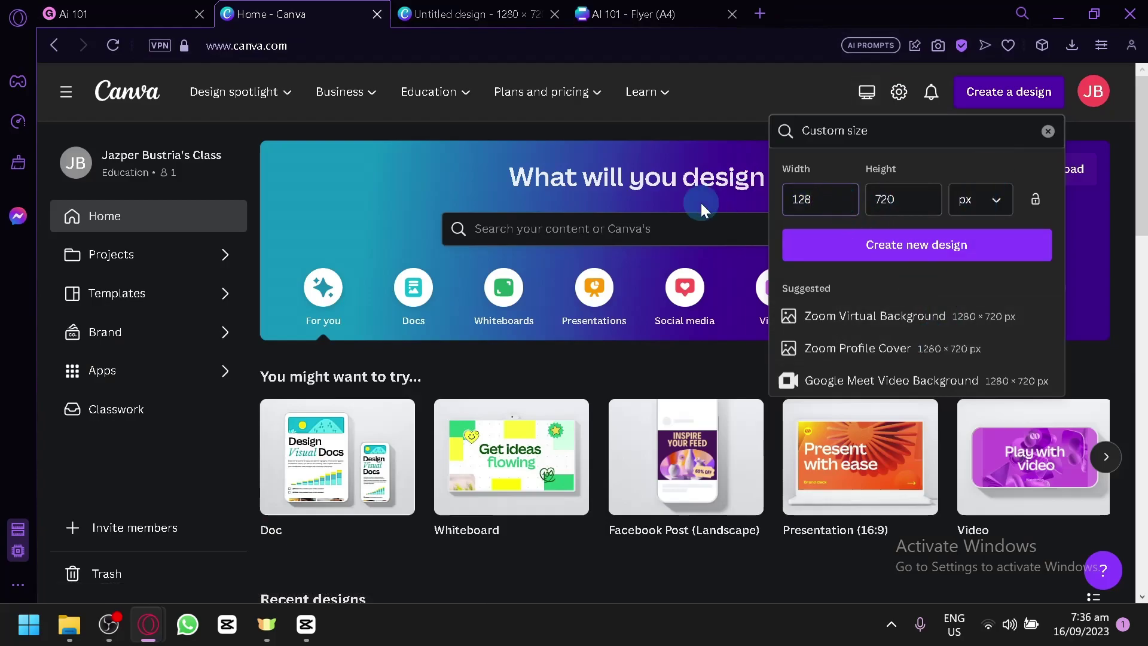
text(600)
key(Tab)
key(BackSpace)
text(600)
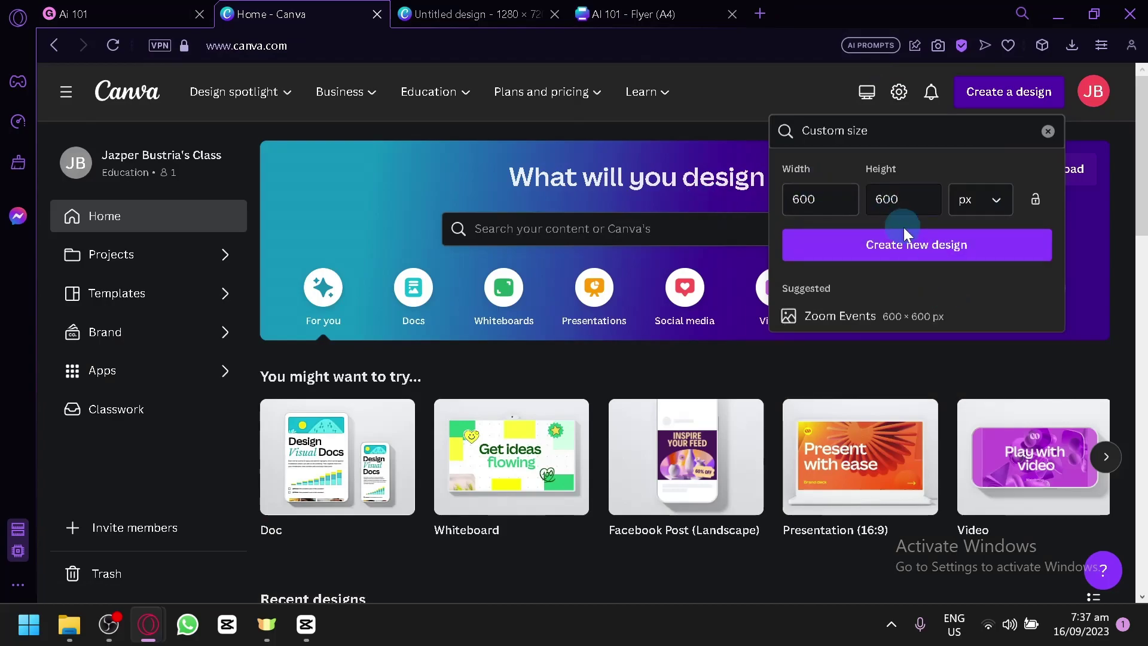
click(916, 244)
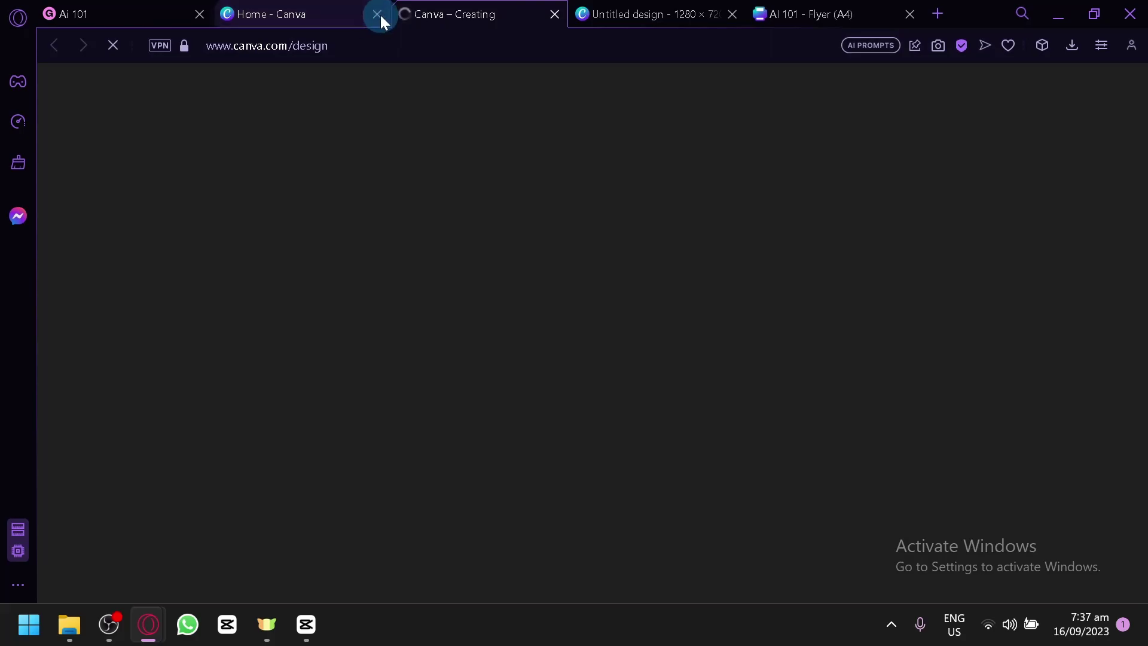
click(377, 14)
- Review the thumbnail requirements on the Gumroad page and page 1 of the AI 101 flyer design
click(127, 7)
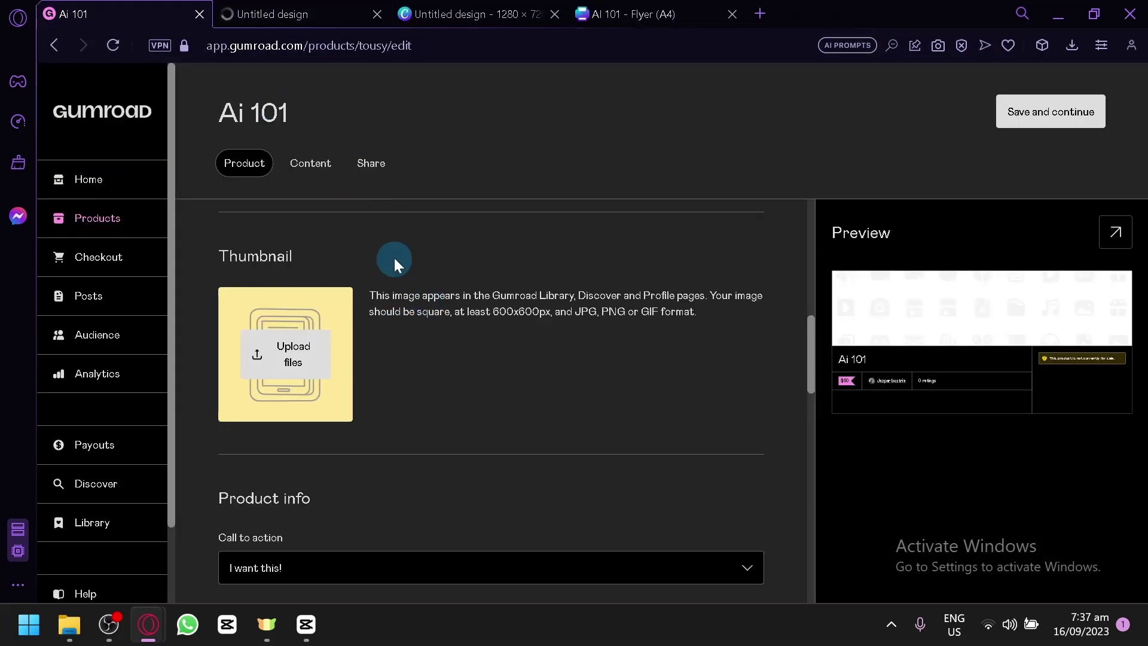
click(287, 9)
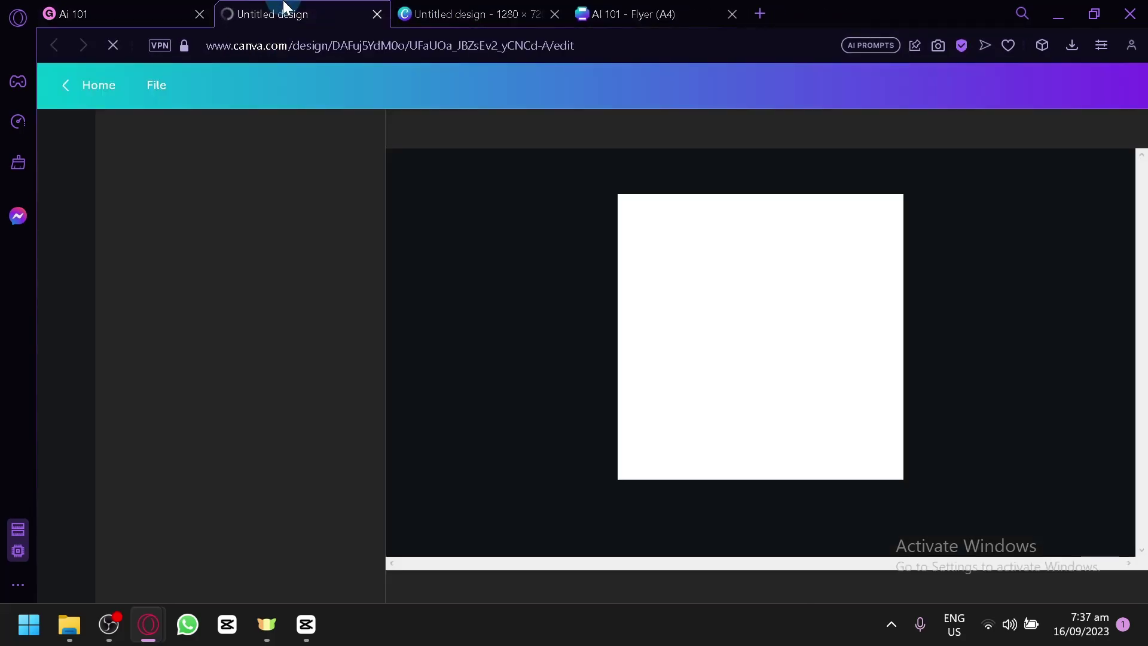
click(637, 7)
scroll(699, 239, up, 5)
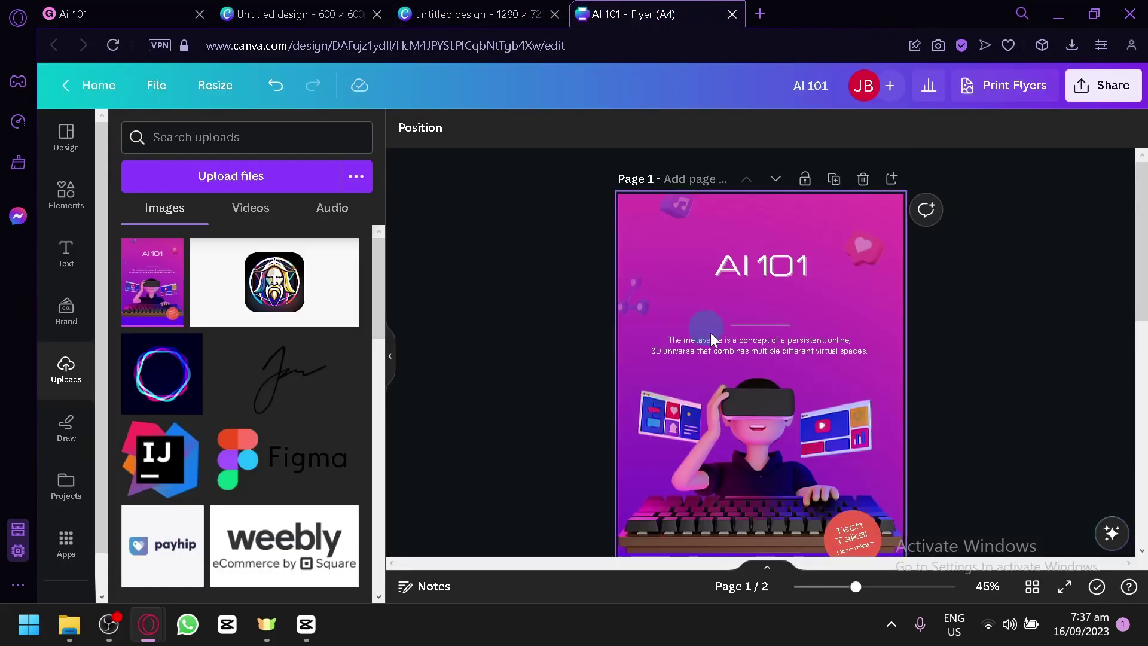
- Try to add the downloaded "AI 101.png" to the blank 600 × 600 px design, and return to the 1280 × 720 px cover
click(323, 12)
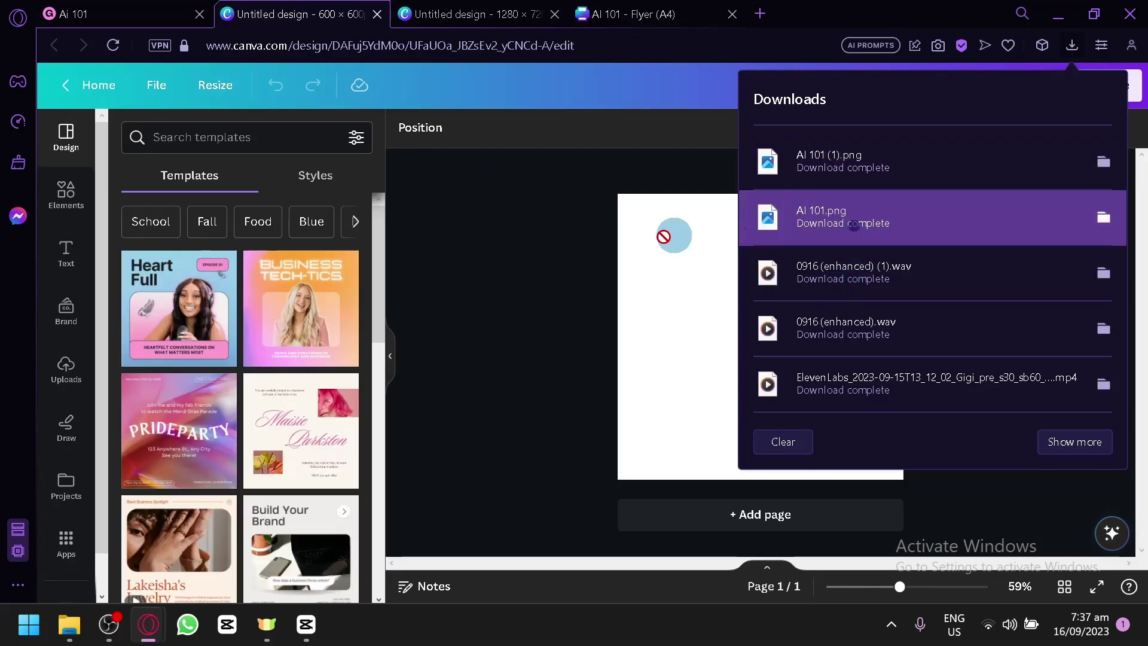
click(583, 271)
click(419, 11)
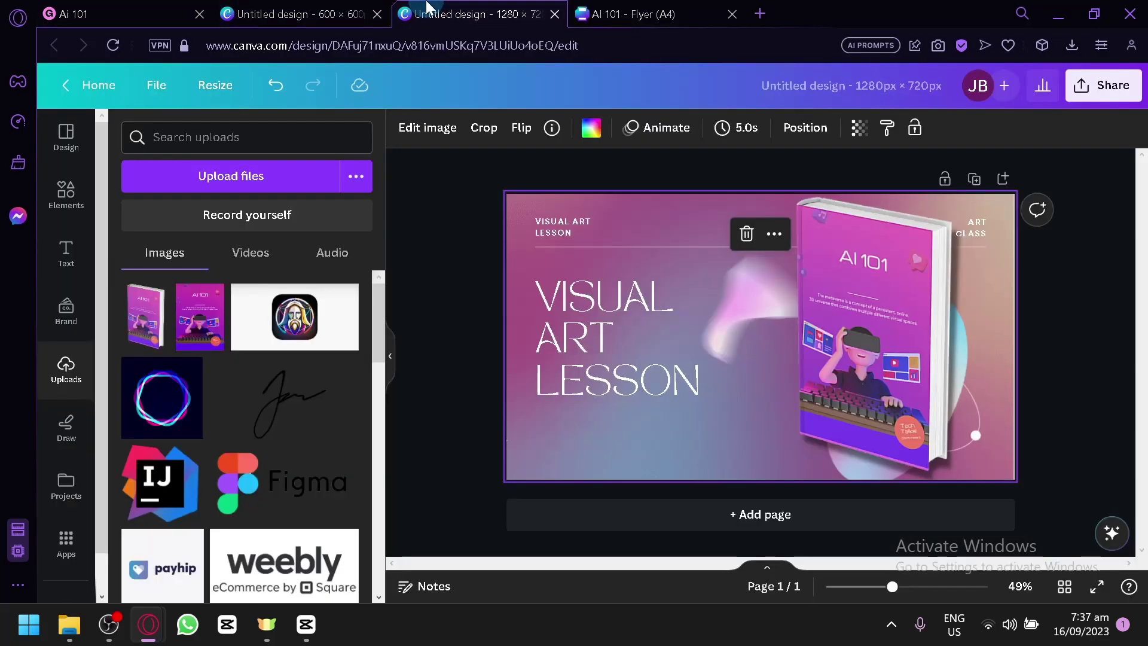
click(1049, 356)
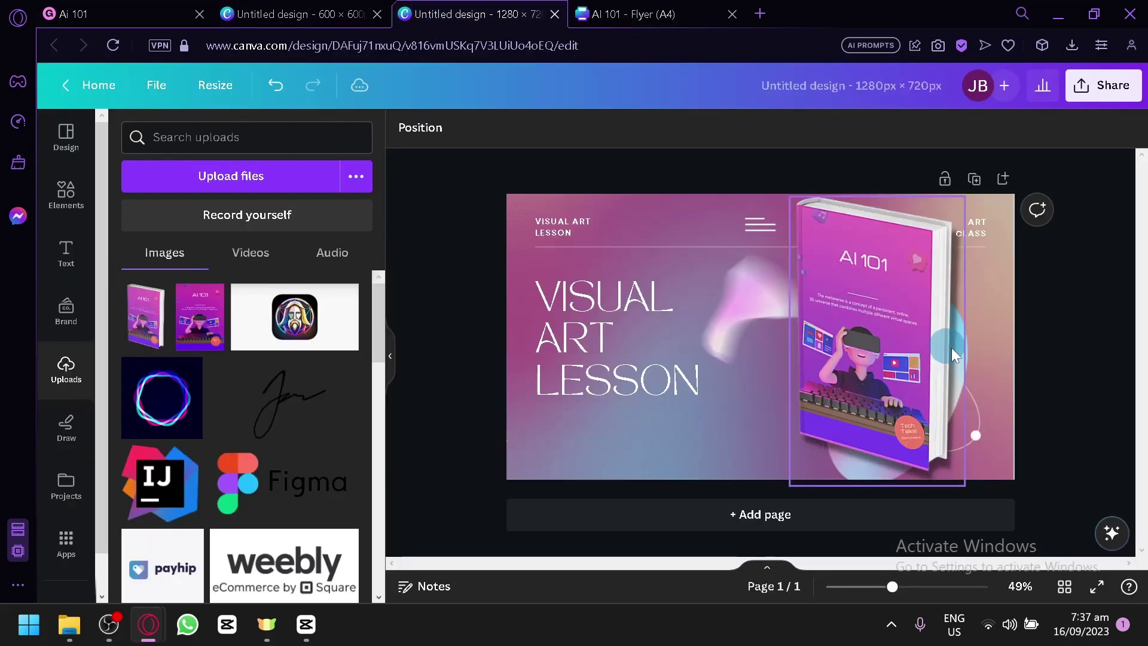
click(878, 326)
key(Delete)
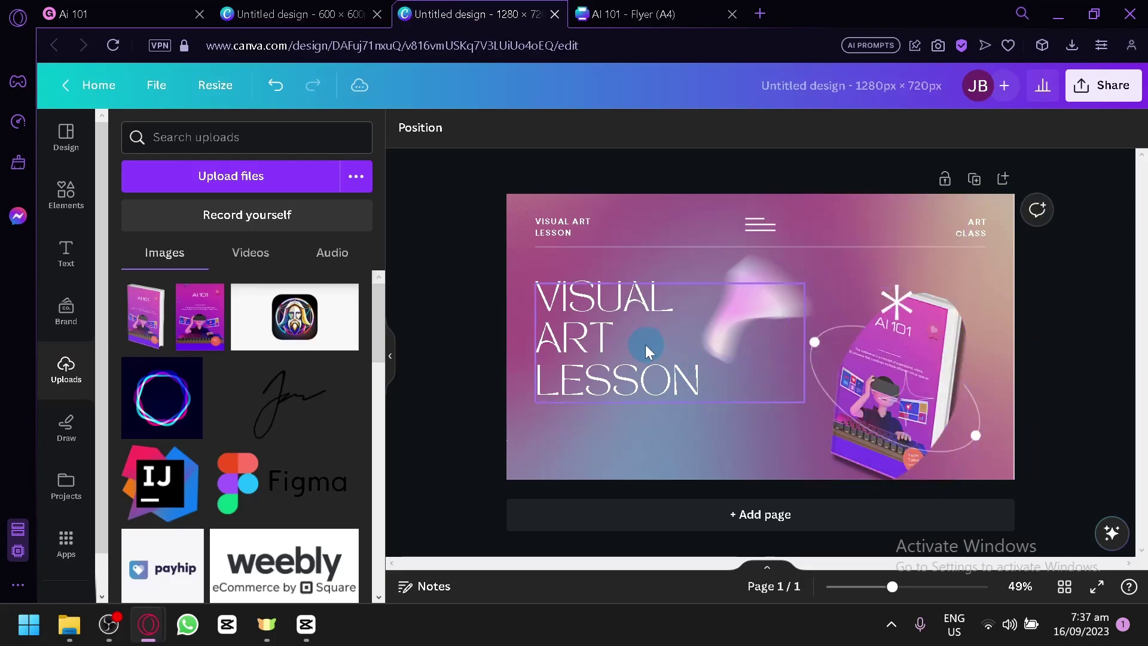
key(ctrl+z)
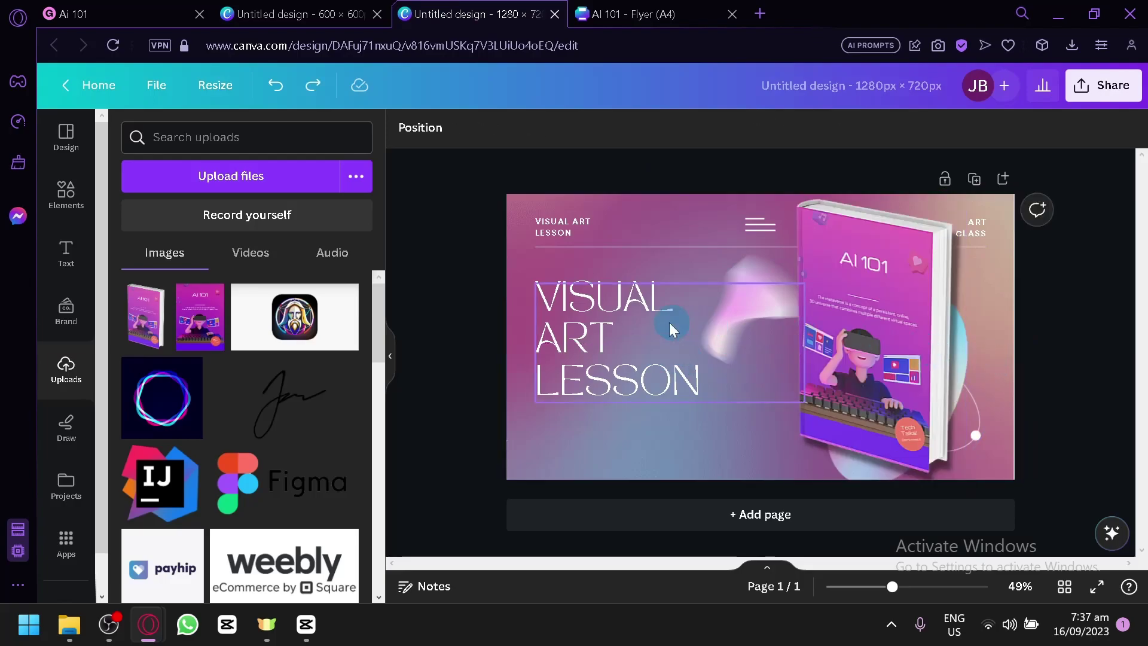
- Replace the cover's "VISUAL ART LESSON" headline with "EBOOK" and "AI 101" on two lines, and shift the text slightly downward
double_click(598, 317)
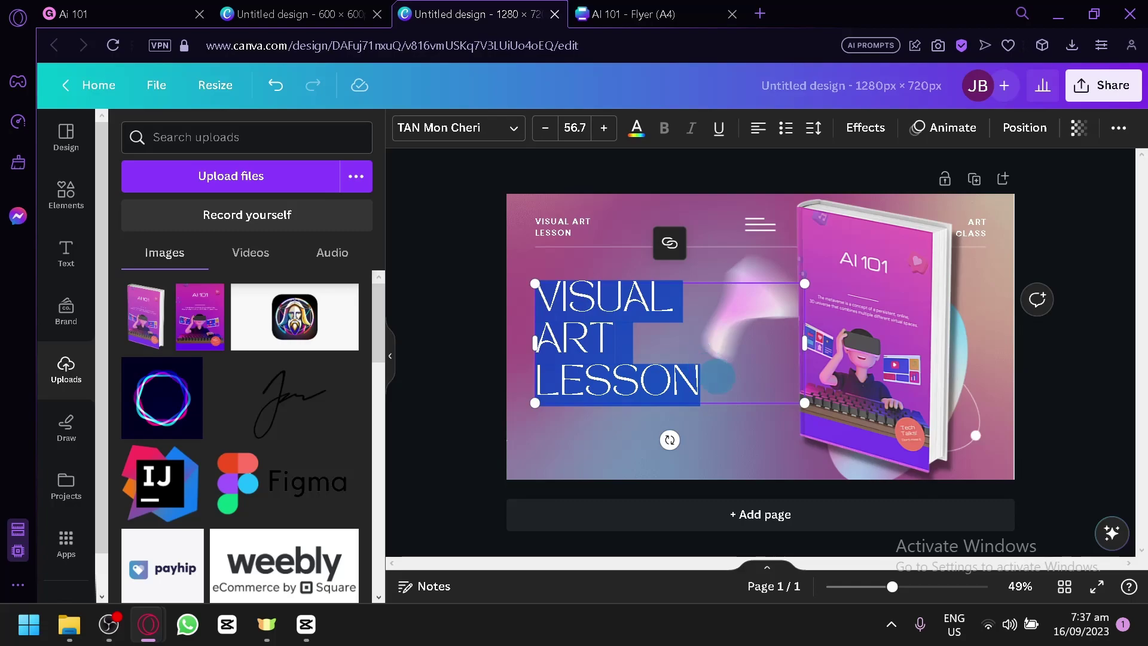
click(718, 376)
mouse_move(720, 402)
mouse_down()
mouse_move(679, 374)
mouse_move(705, 392)
mouse_up()
double_click(711, 376)
key(ctrl+a)
key(BackSpace)
text(EBOOK:)
key(Return)
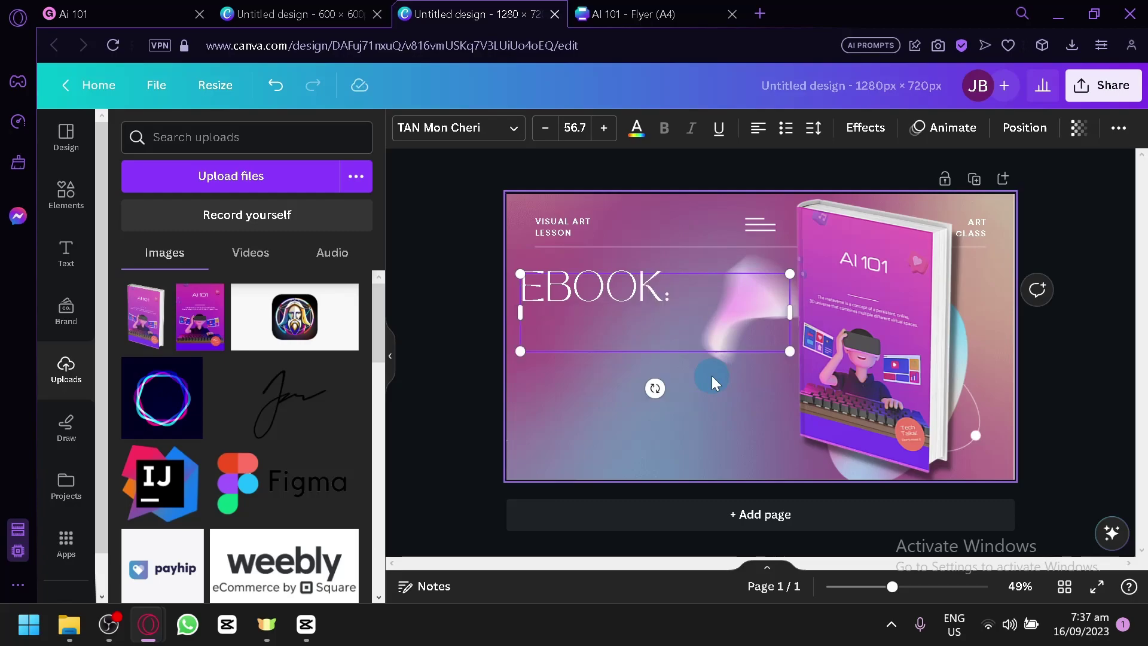
key(BackSpace)
key(BackSpace)
text(AI 101)
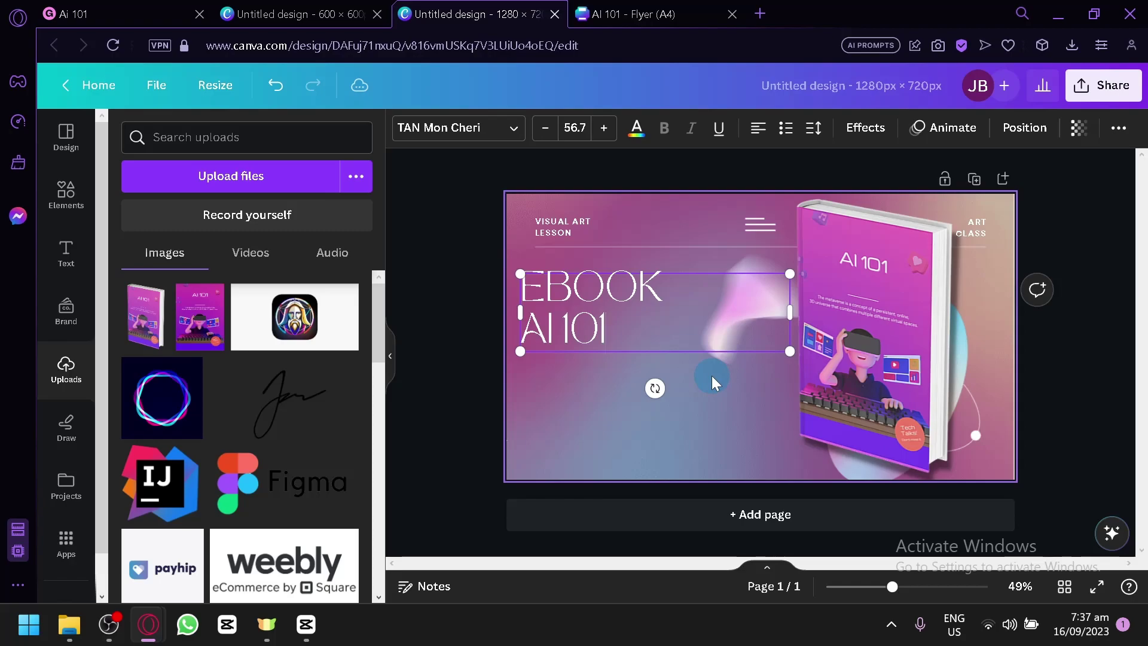
drag(666, 324, 672, 353)
- Download the cover design as a 1280 × 720 px PNG
click(1103, 85)
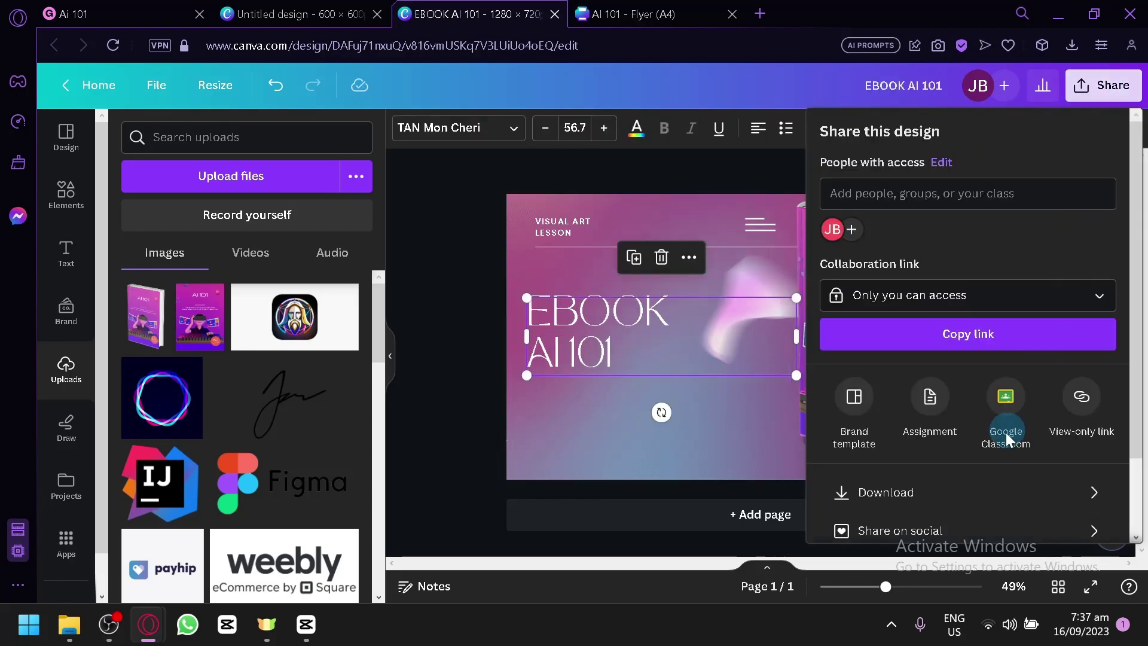
click(982, 482)
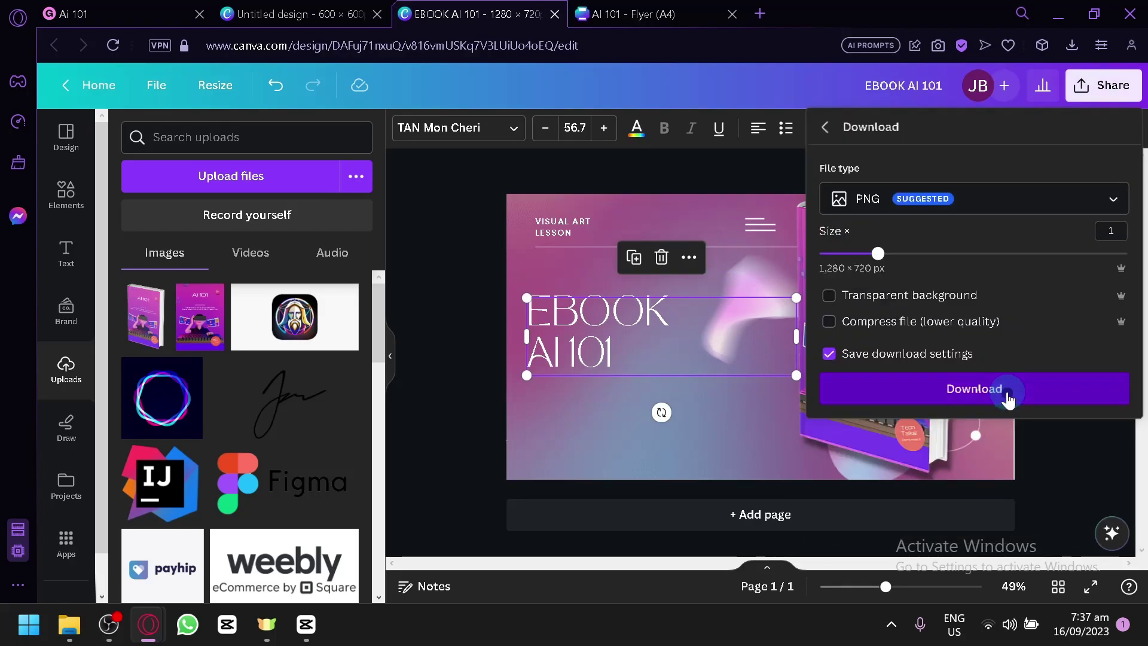
click(1009, 395)
- Place the AI 101 flyer image on the blank 600 × 600 px design and enlarge and reposition it to fill the page
click(302, 13)
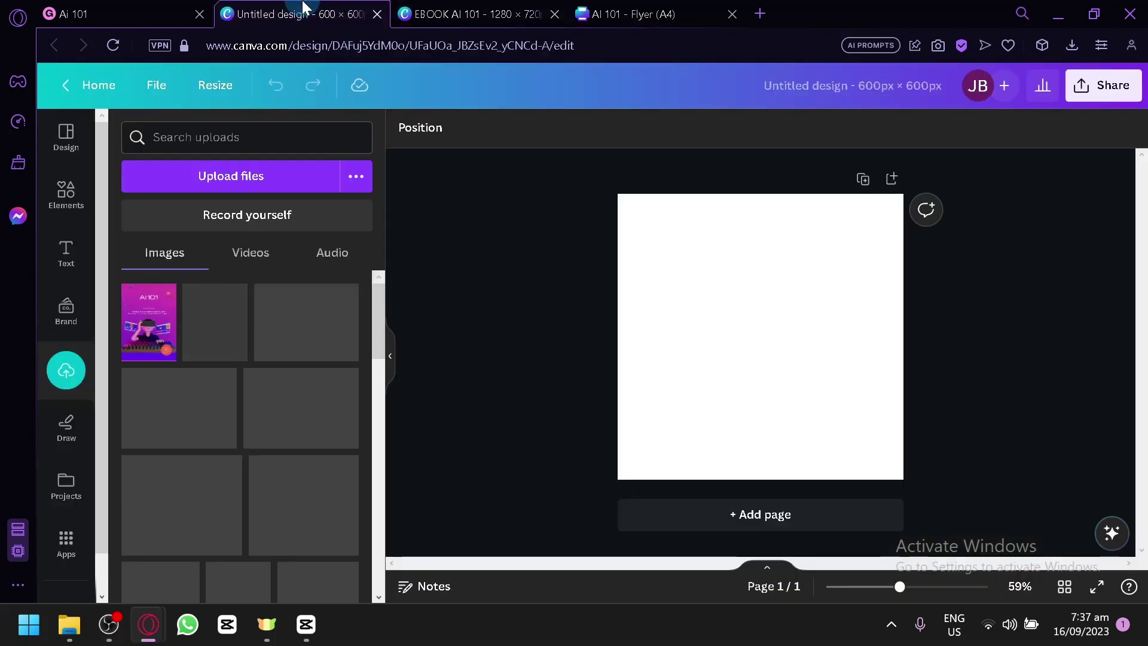
drag(239, 335, 686, 326)
drag(800, 255, 1016, 179)
drag(803, 313, 788, 451)
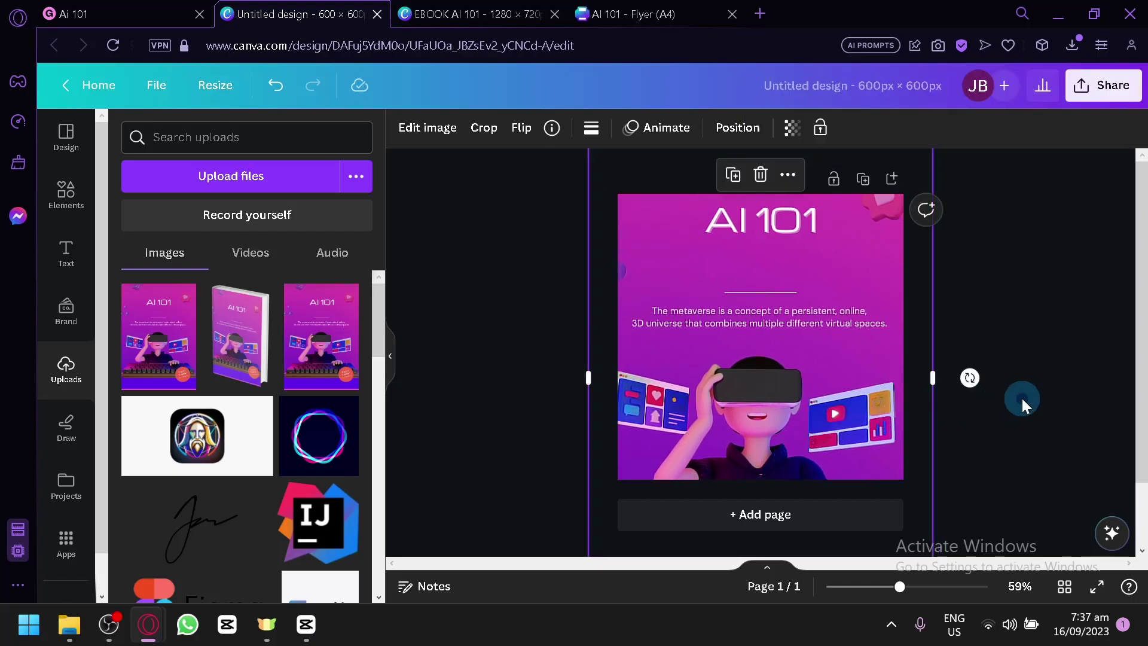
click(1021, 403)
- Download the thumbnail design as a 600 × 600 px PNG, and open the thumbnail upload options on the Gumroad product page
click(1103, 85)
click(957, 492)
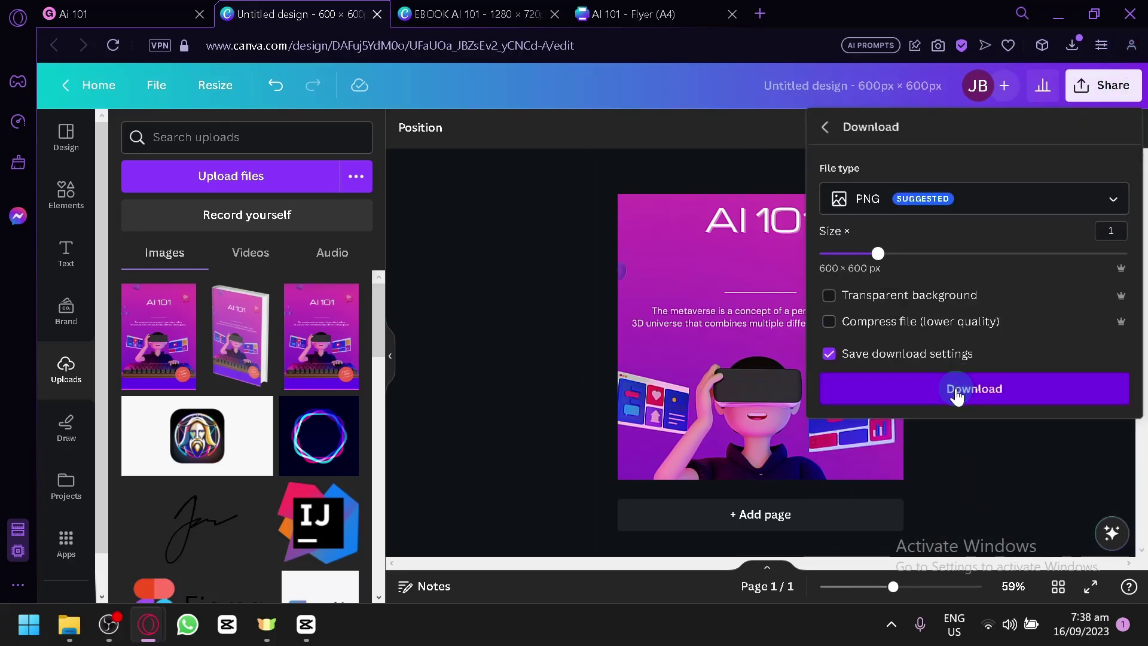
click(956, 392)
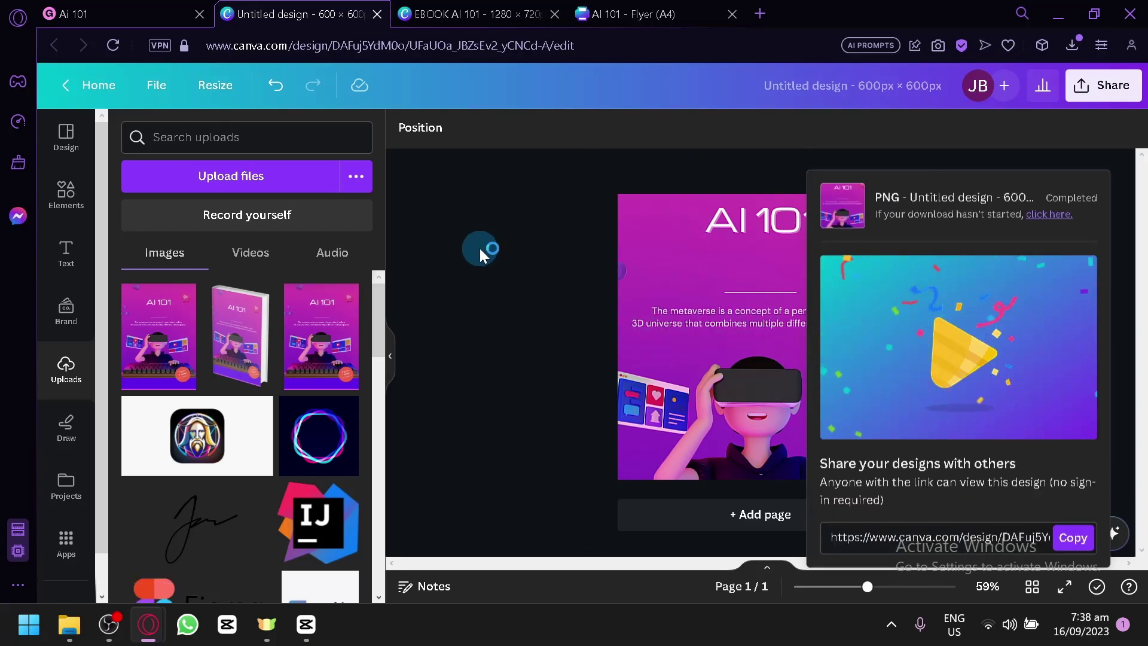
click(144, 13)
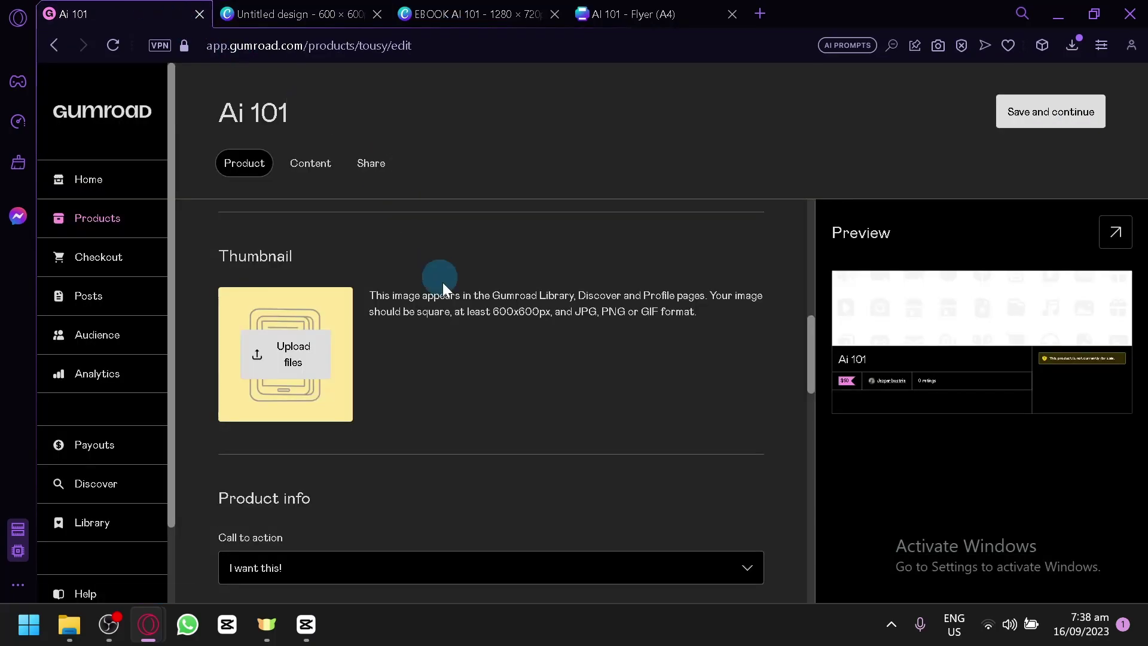
click(298, 378)
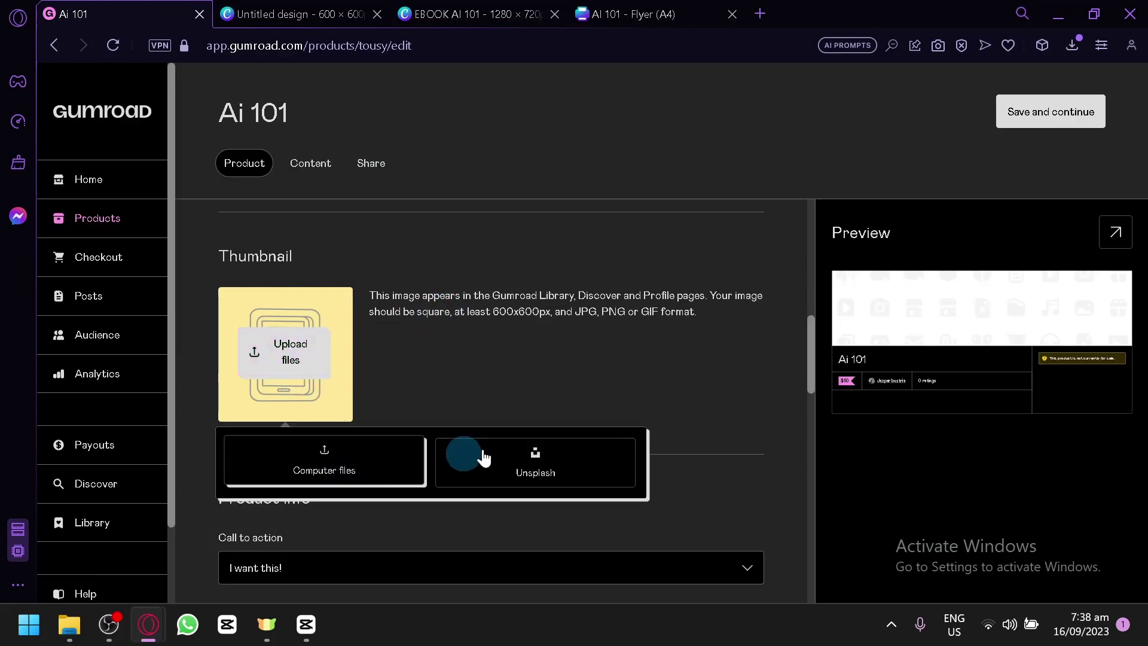
click(1071, 43)
drag(985, 170, 352, 391)
drag(342, 448, 345, 444)
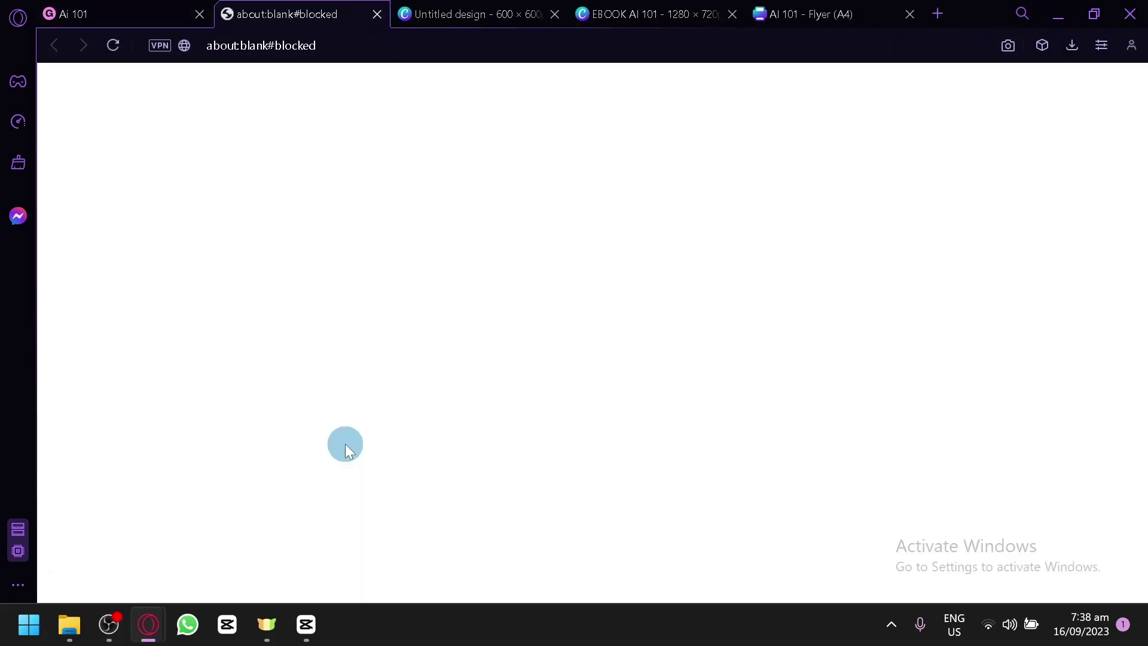
click(377, 13)
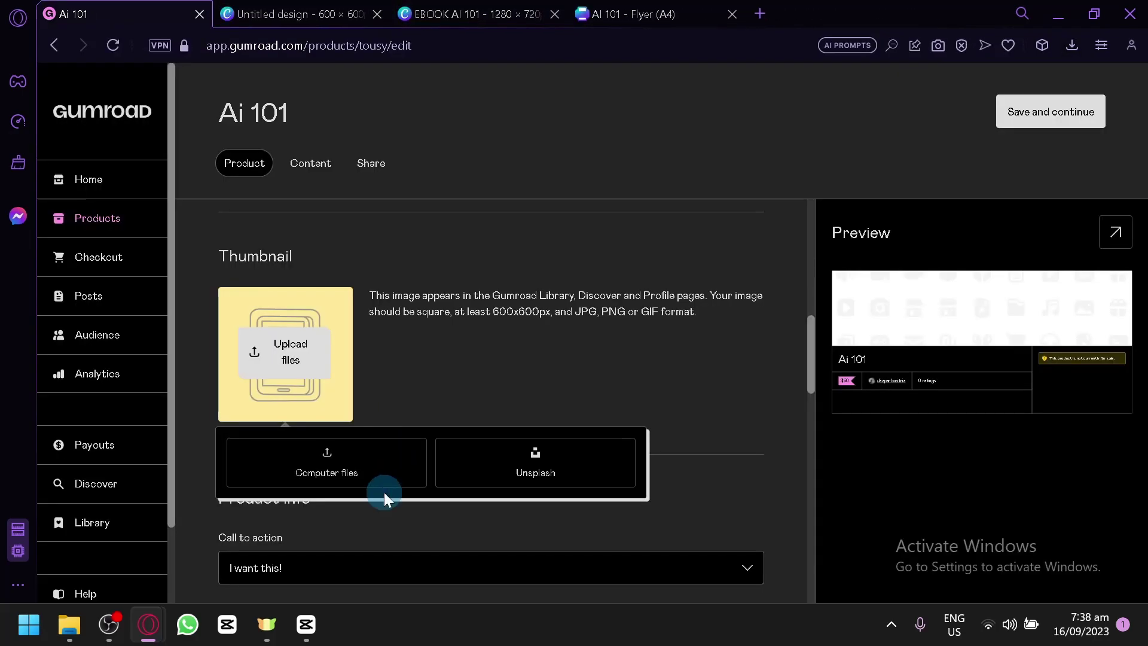
- Upload the downloaded 600 × 600 px image from the computer as the product thumbnail
click(368, 447)
click(198, 165)
- Upload the downloaded 1280 × 720 px EBOOK AI 101 image from the computer as the product cover
scroll(450, 358, up, 6)
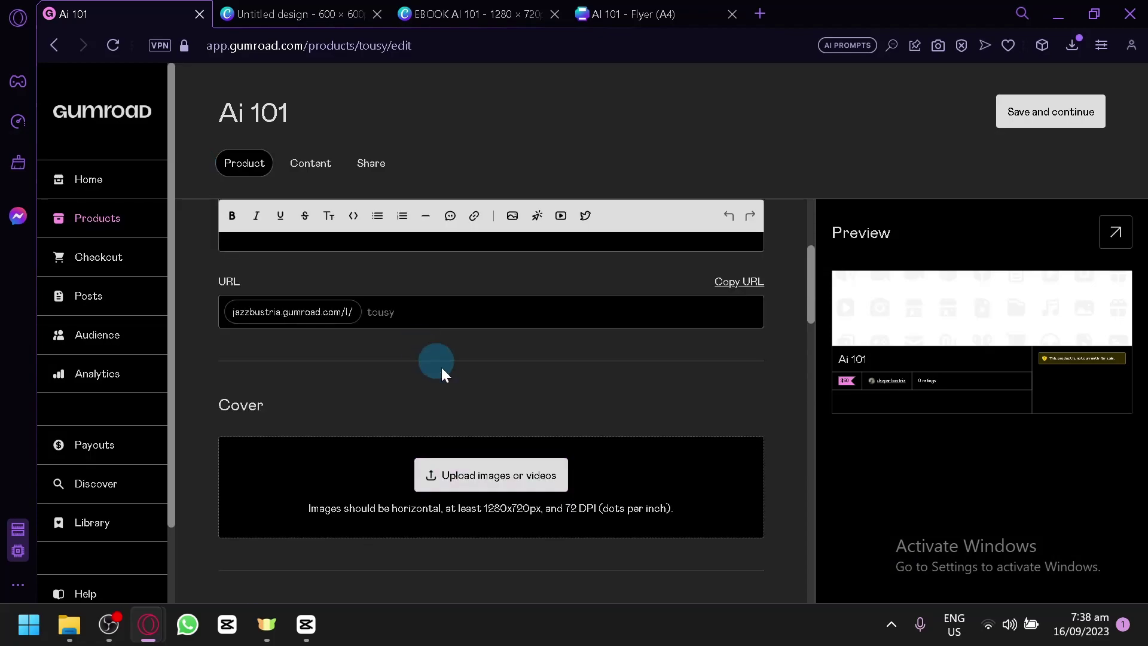
click(493, 472)
click(329, 492)
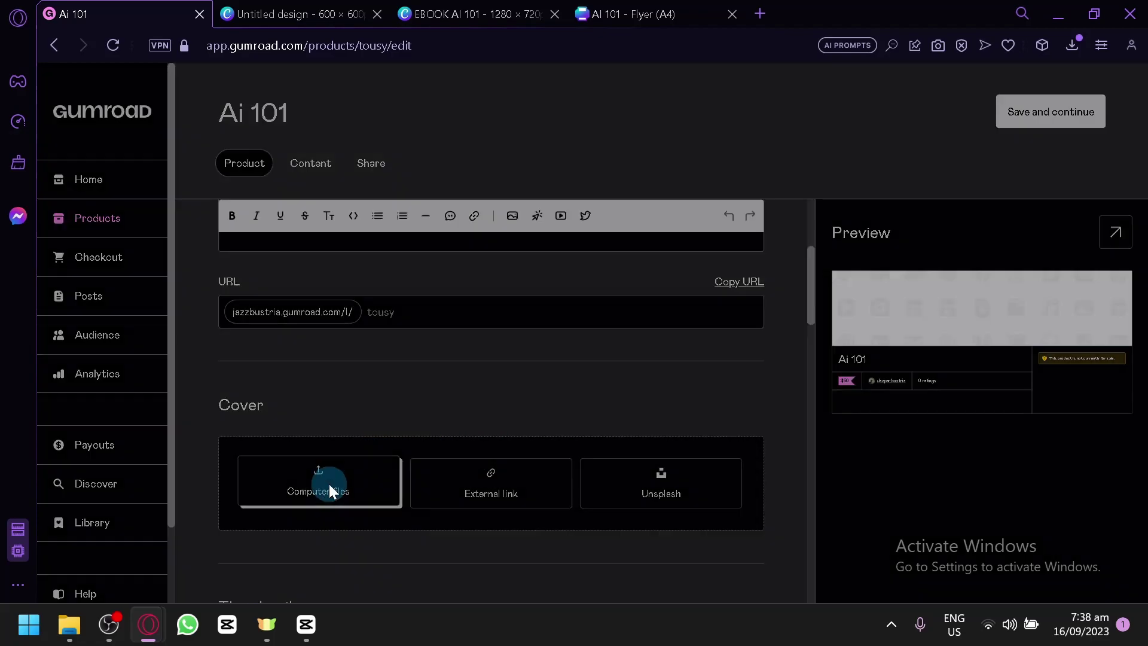
click(361, 193)
click(356, 413)
- Place the cursor in the product's Description field, and load chat.openai.com in the AI 101 flyer's browser tab
scroll(354, 419, up, 4)
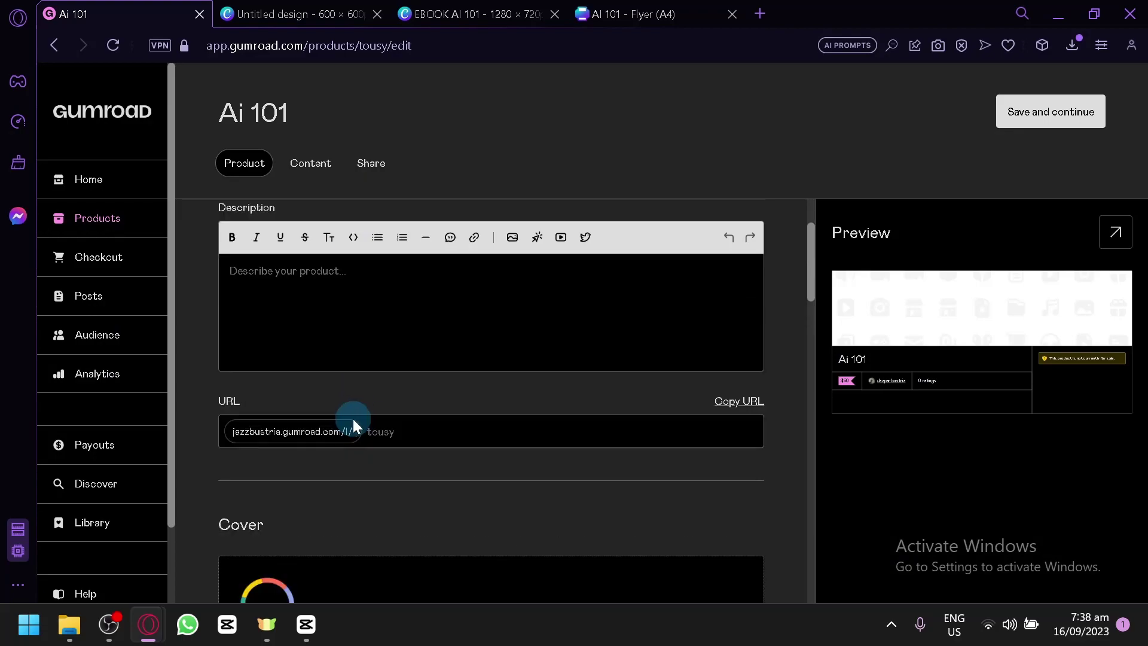
click(353, 419)
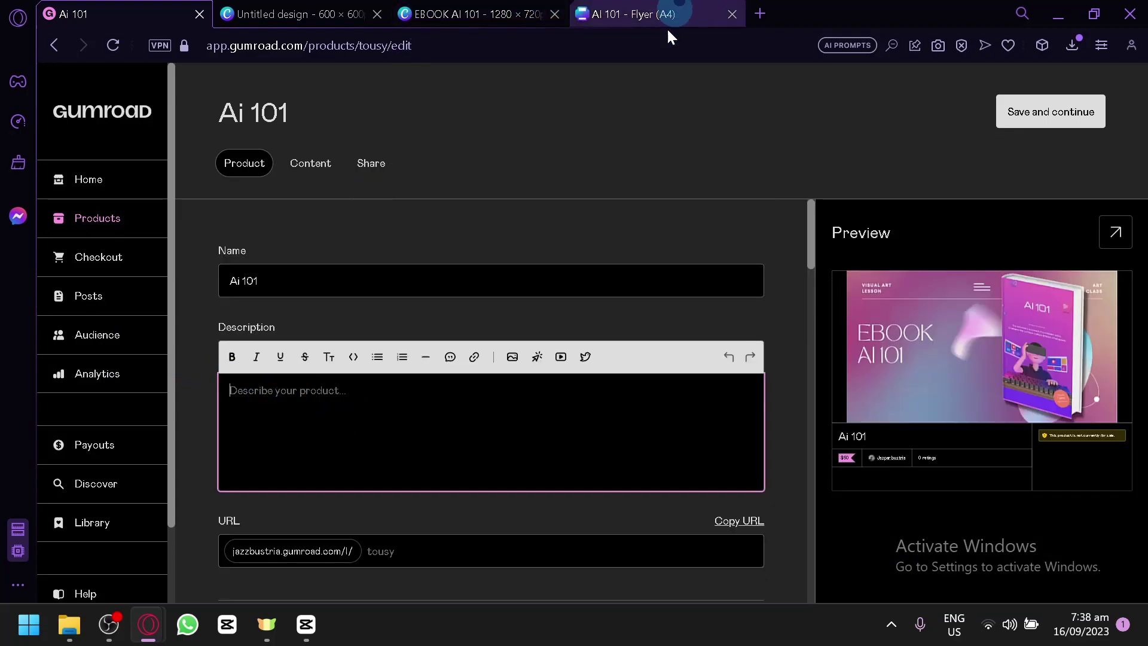
click(680, 8)
click(645, 47)
text(cha)
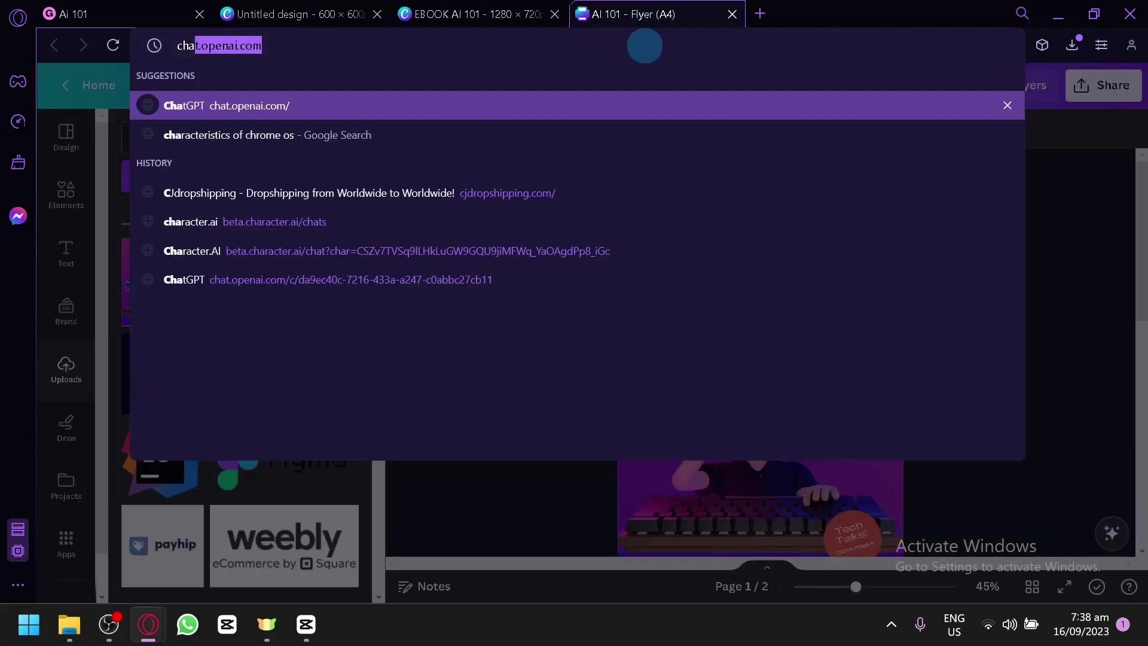
key(Return)
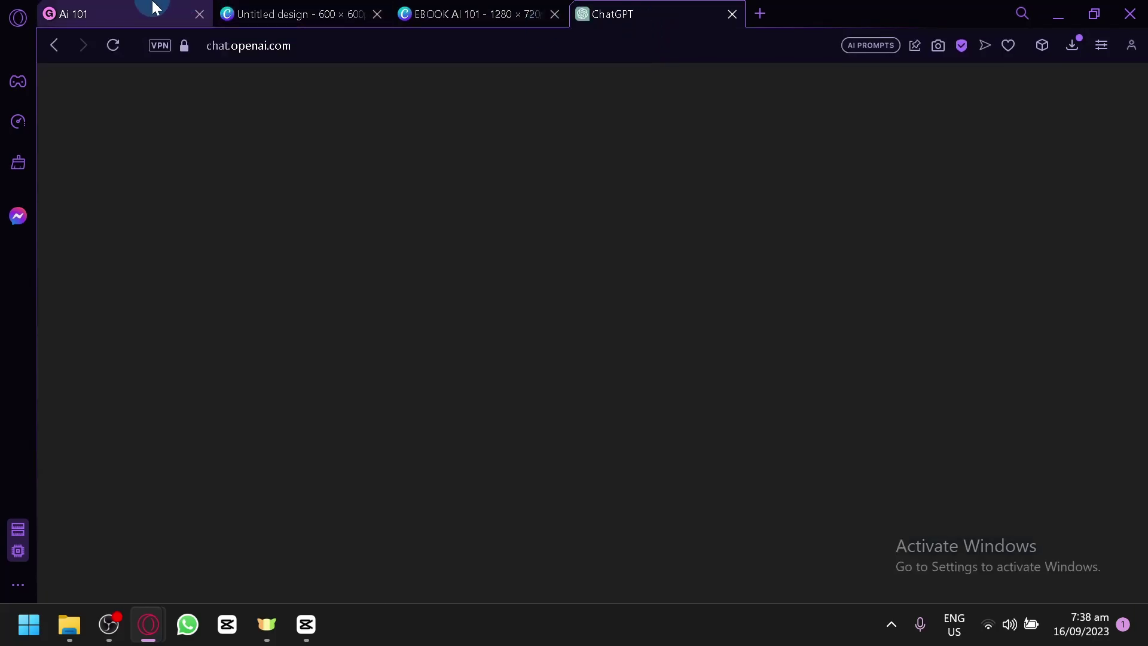
- Ask ChatGPT to "create a 200 word description for an ebook about AI 101"
click(150, 8)
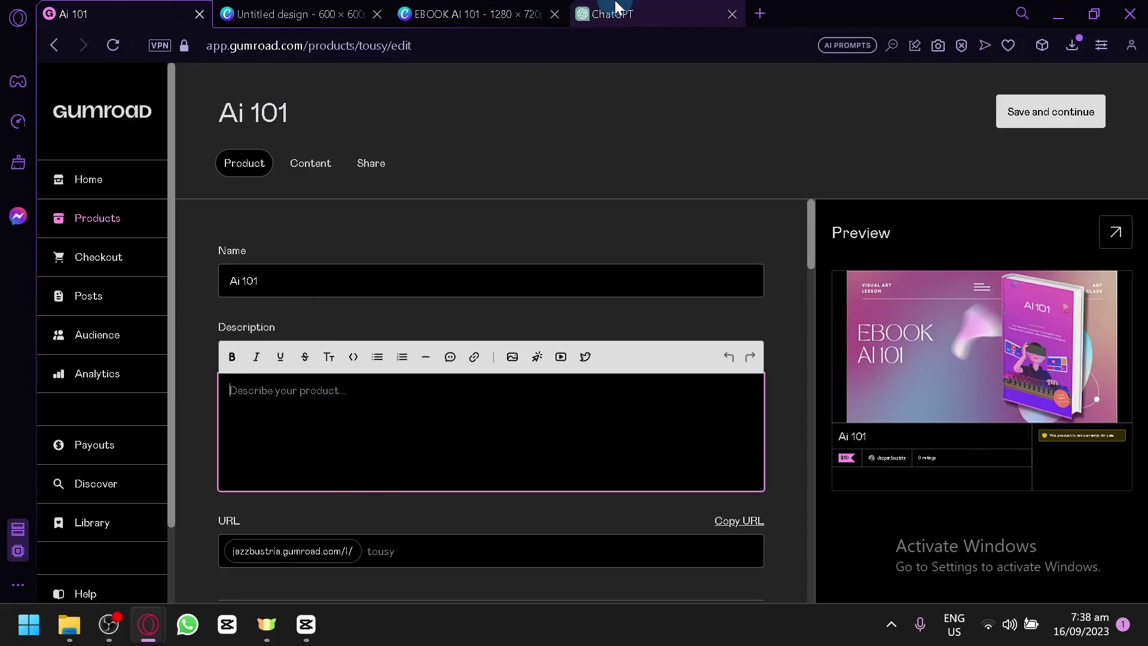
click(616, 12)
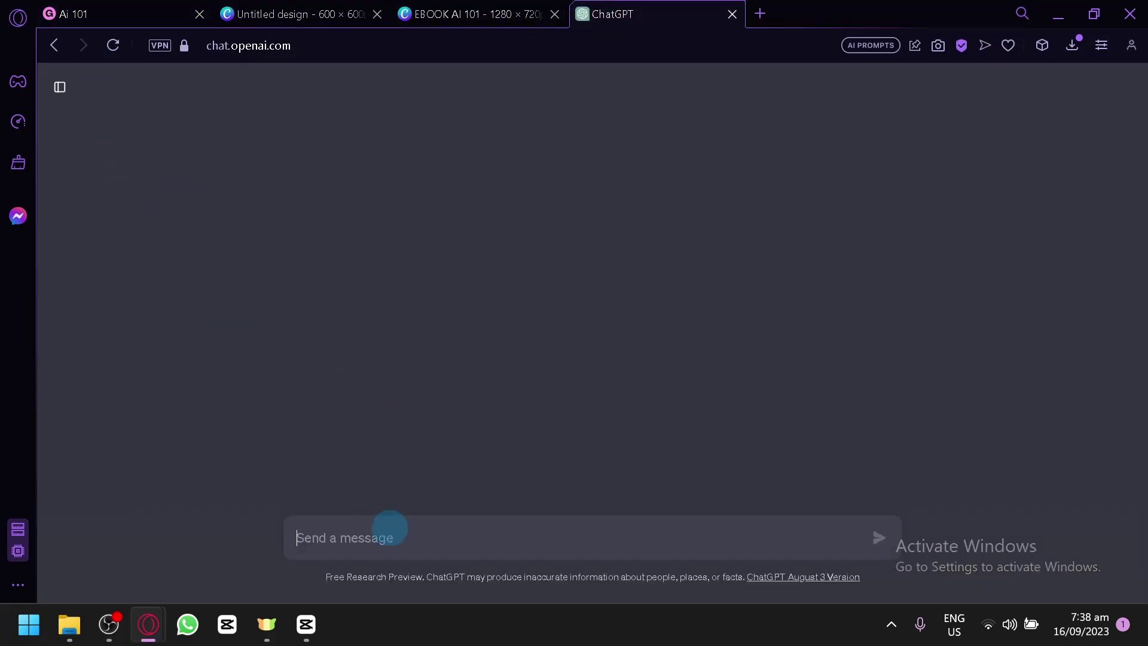
text(reate a 200 word description for an ebook about AI 101)
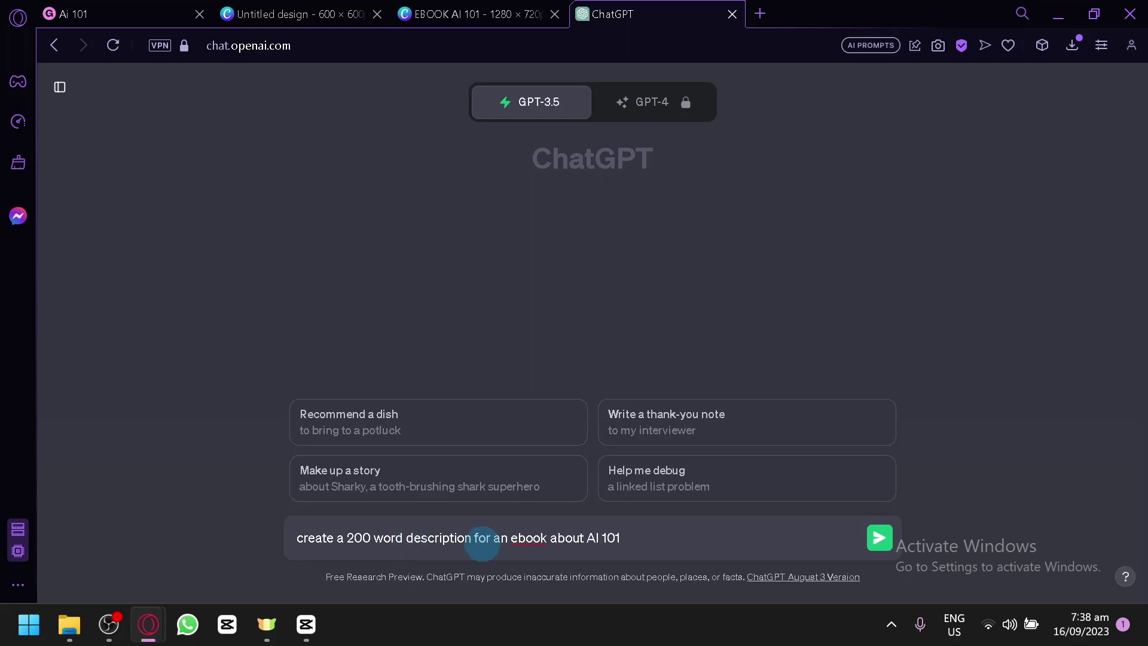
click(880, 538)
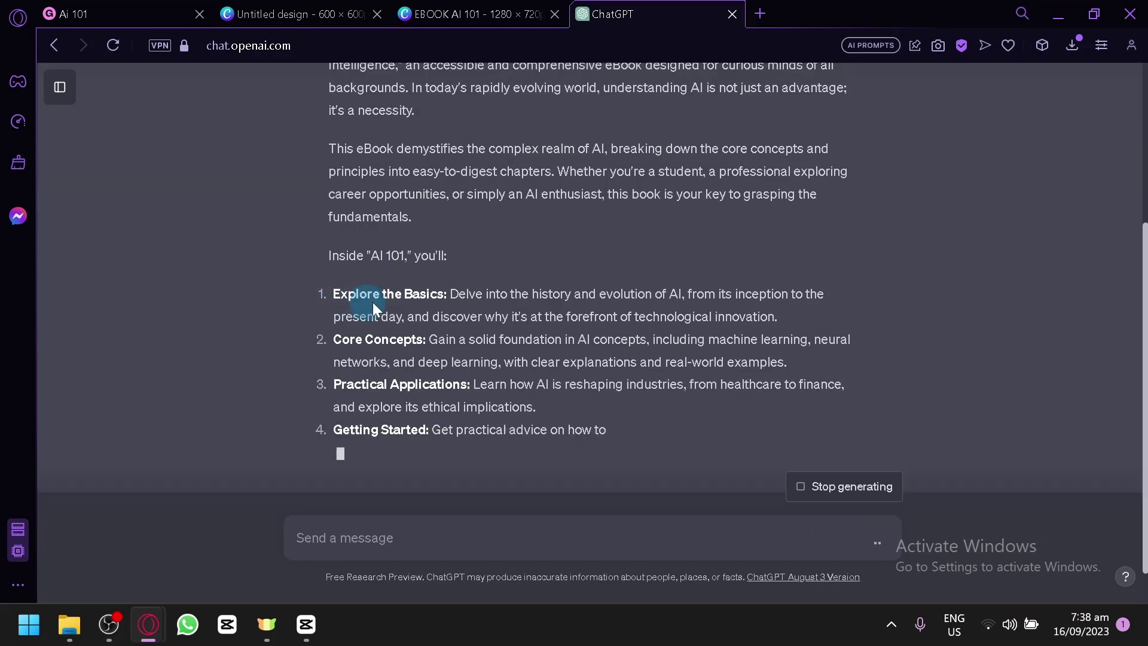
- Copy the generated description without its title and heading, and paste it into the Gumroad product's Description field
drag(728, 407, 326, 229)
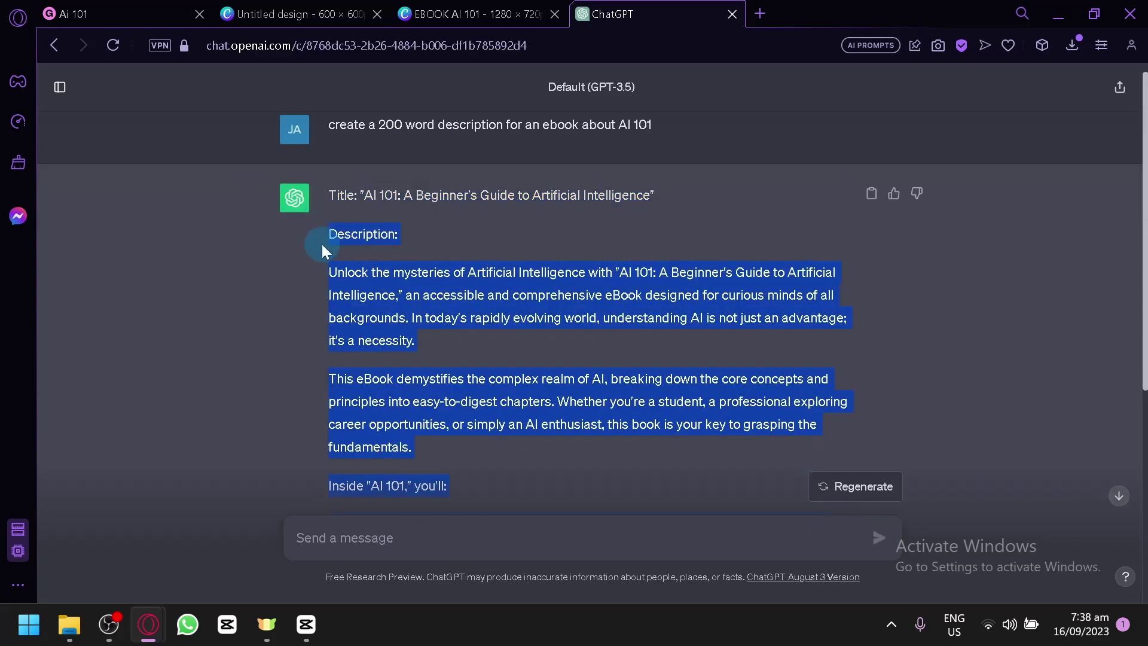
drag(323, 272, 333, 251)
key(ctrl+c)
click(80, 5)
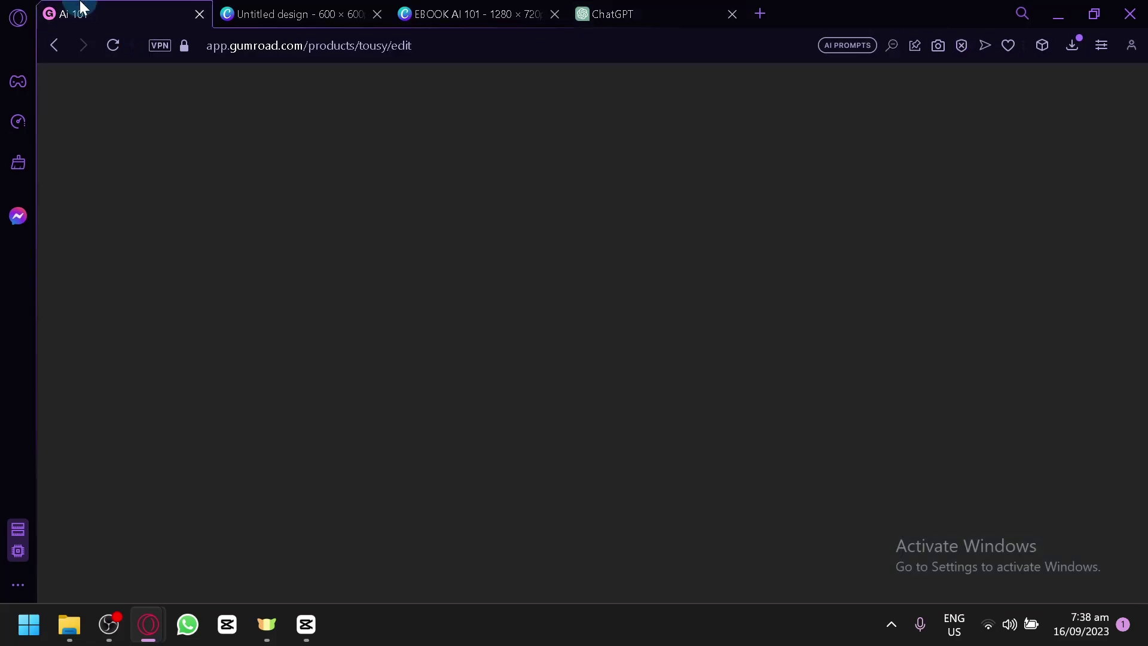
click(287, 406)
key(ctrl+v)
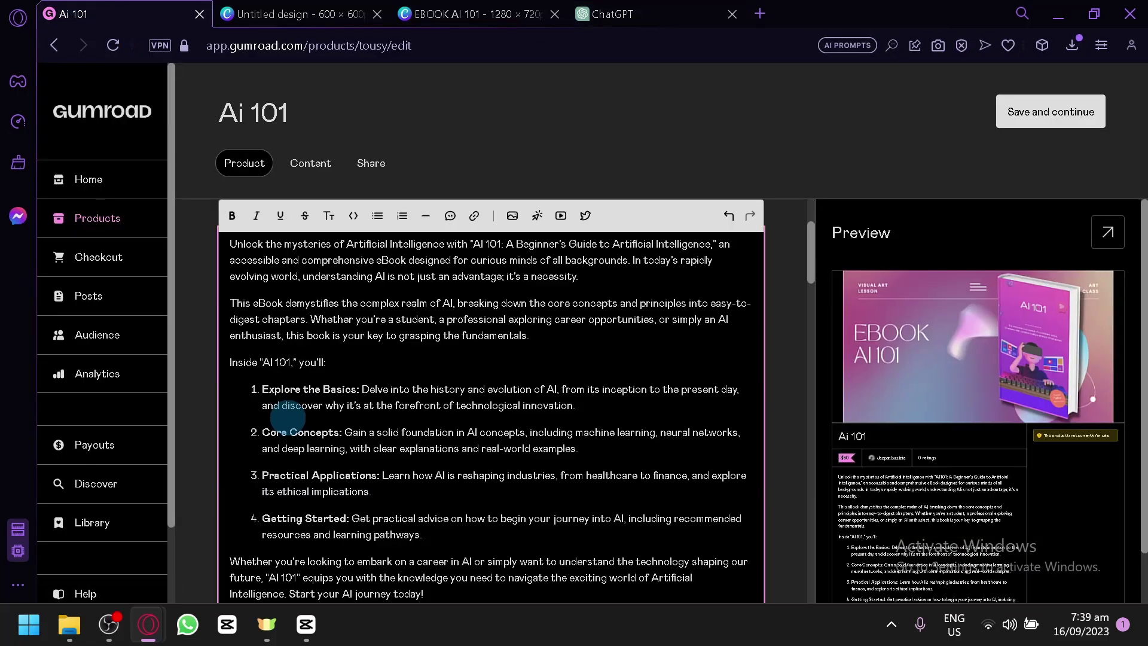
- Open the product's full preview page and review its cover, price and description
scroll(941, 426, down, 1)
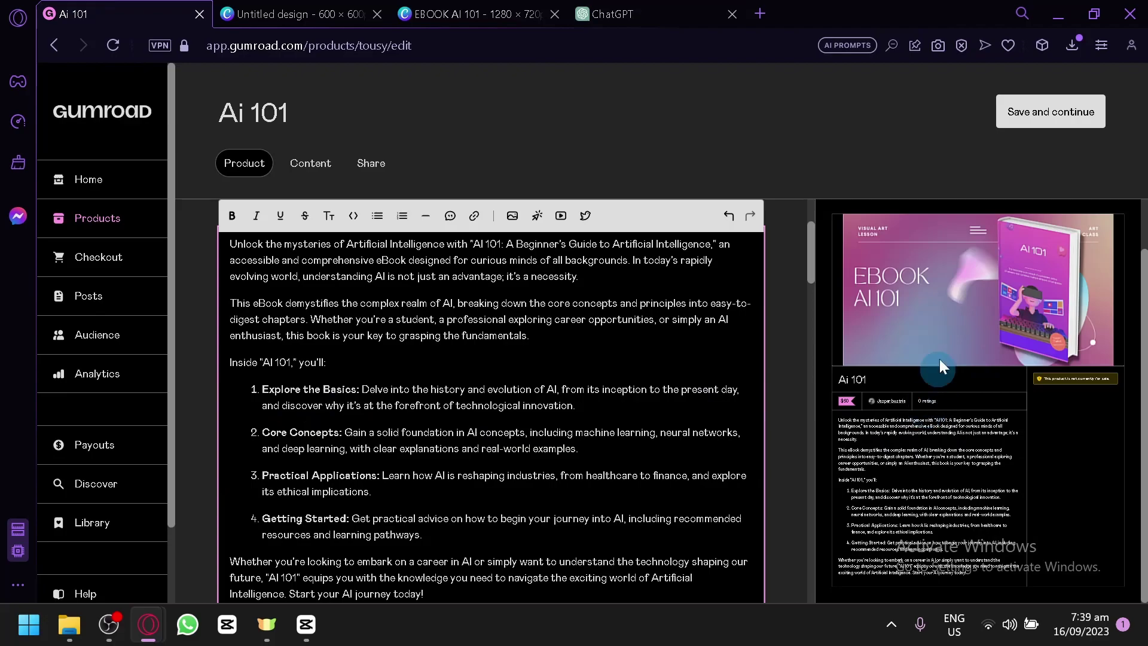
scroll(1017, 292, up, 1)
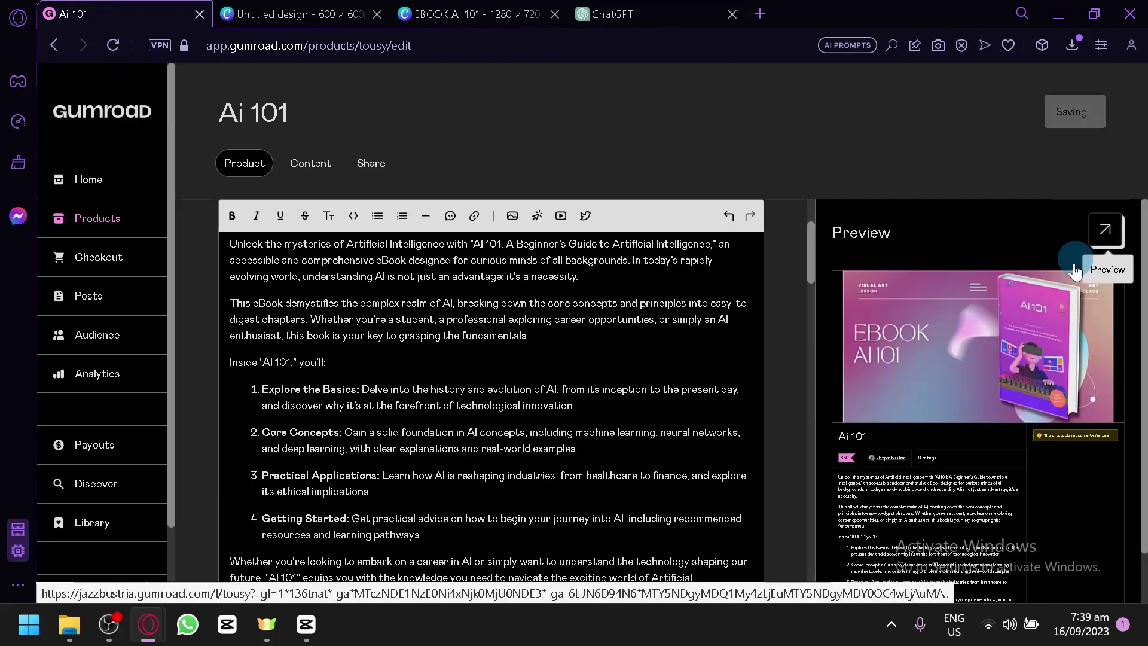
click(1107, 230)
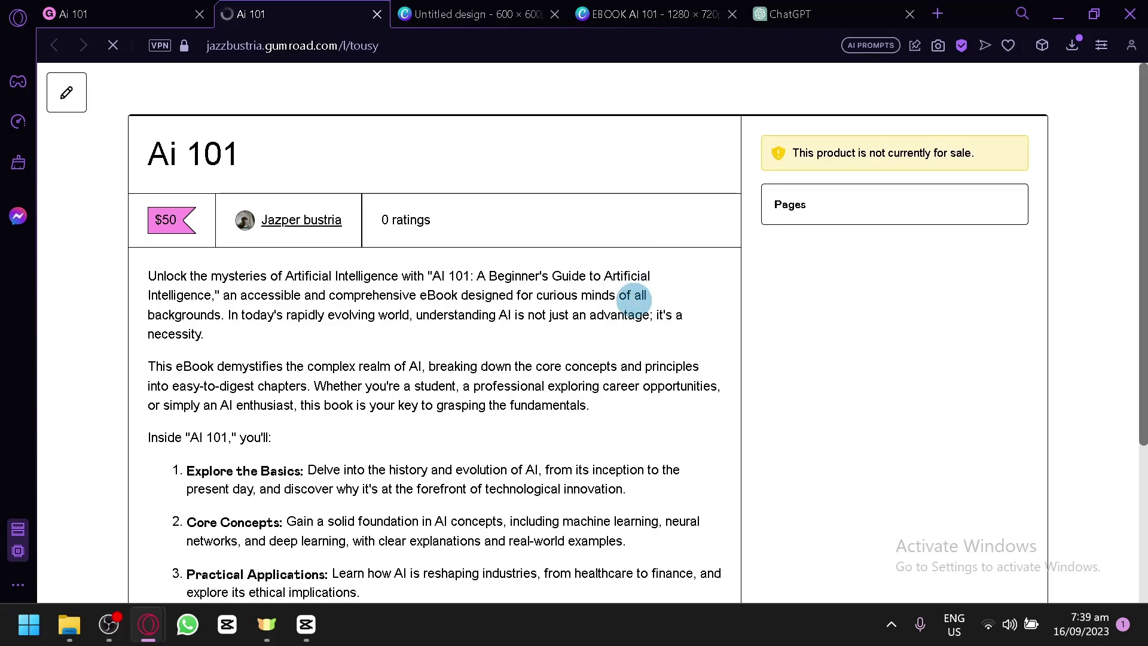
scroll(284, 298, down, 4)
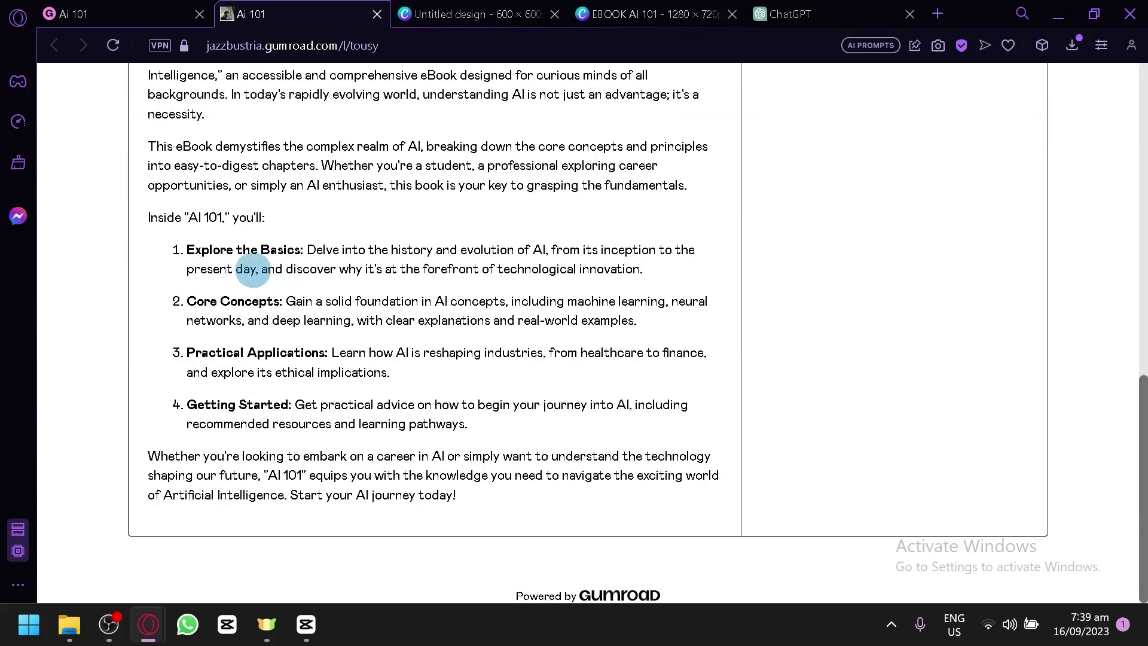
scroll(263, 275, up, 3)
scroll(275, 258, up, 3)
scroll(303, 228, up, 5)
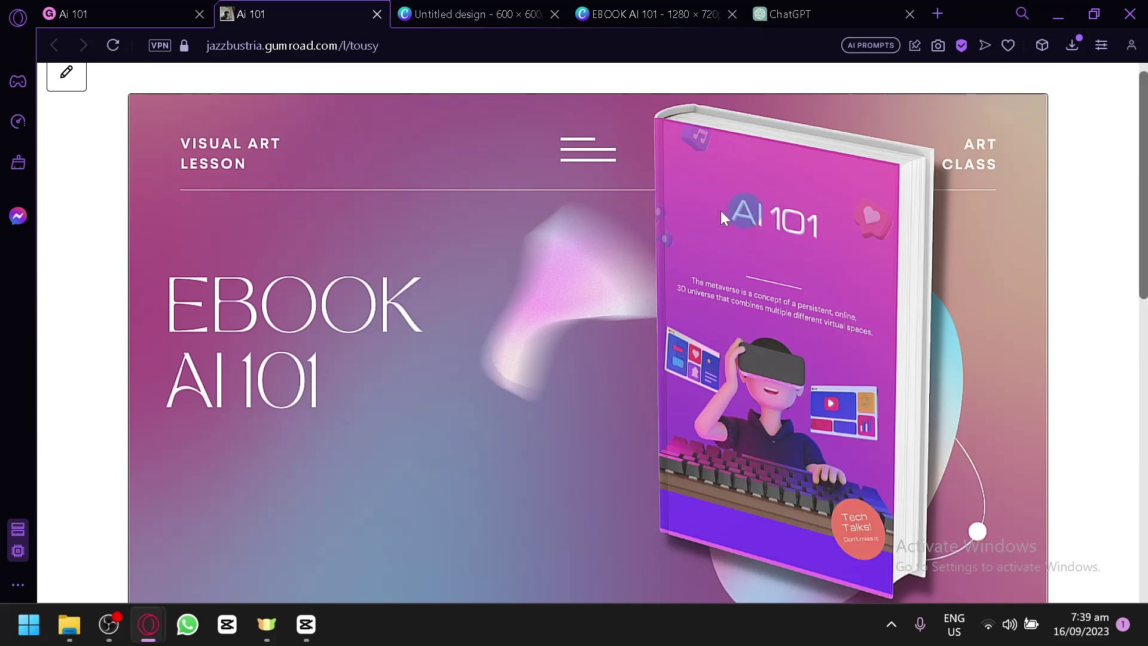
scroll(283, 400, down, 4)
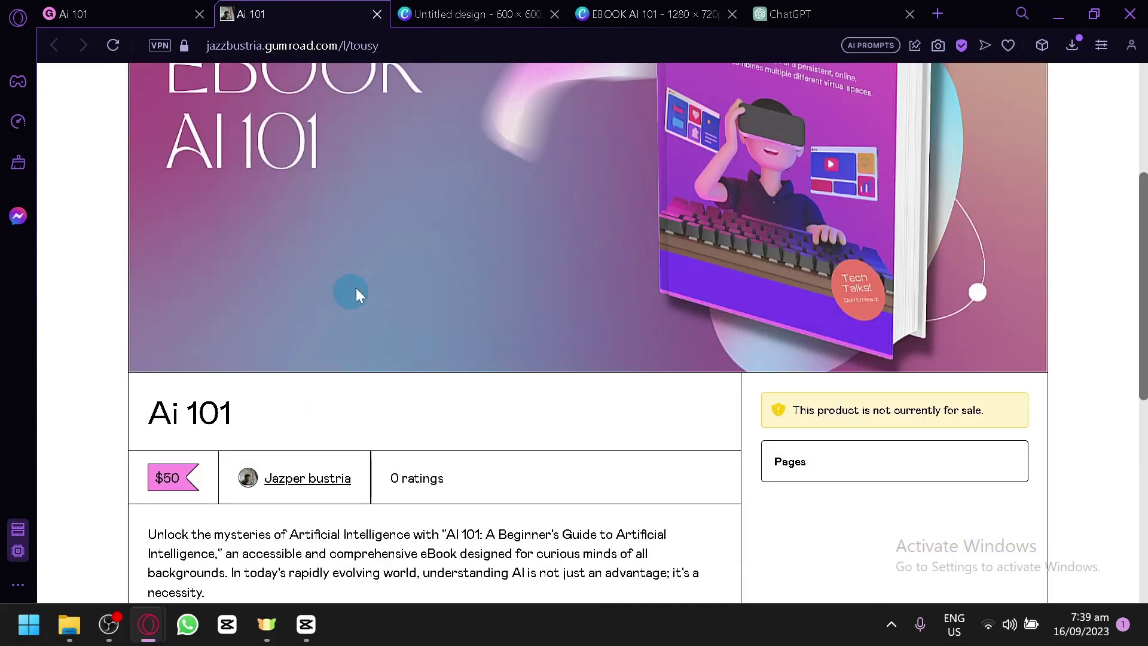
- Look over the cover, price and description on the product's preview page once more, and close that page
scroll(846, 249, down, 8)
scroll(867, 399, up, 12)
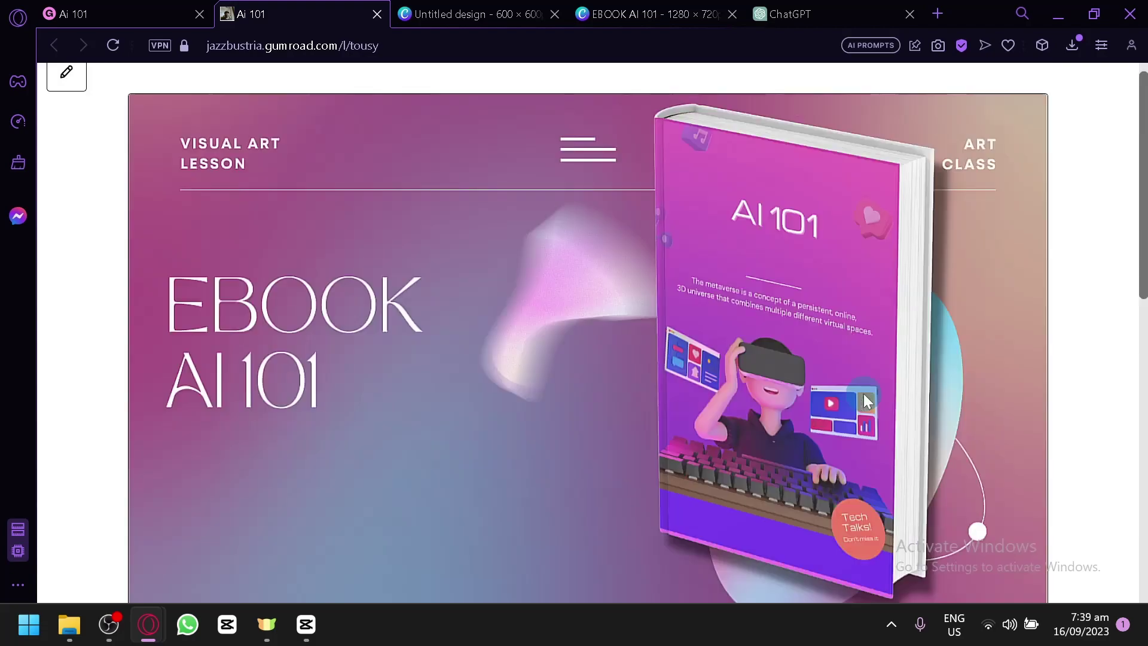
scroll(444, 200, down, 11)
scroll(214, 150, up, 10)
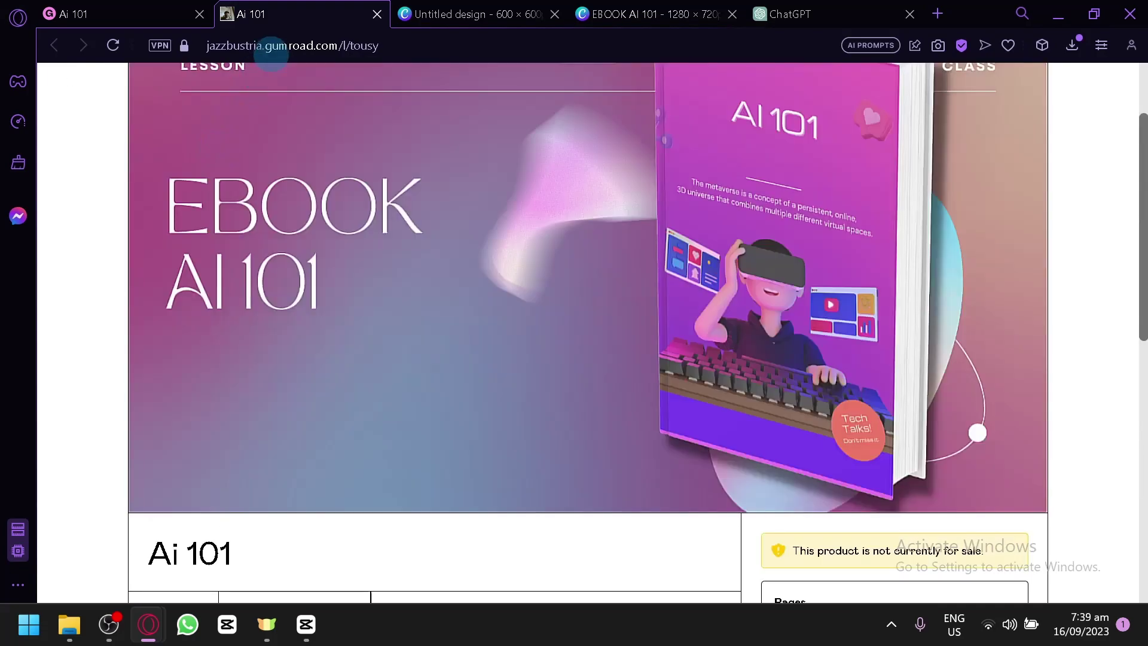
click(149, 13)
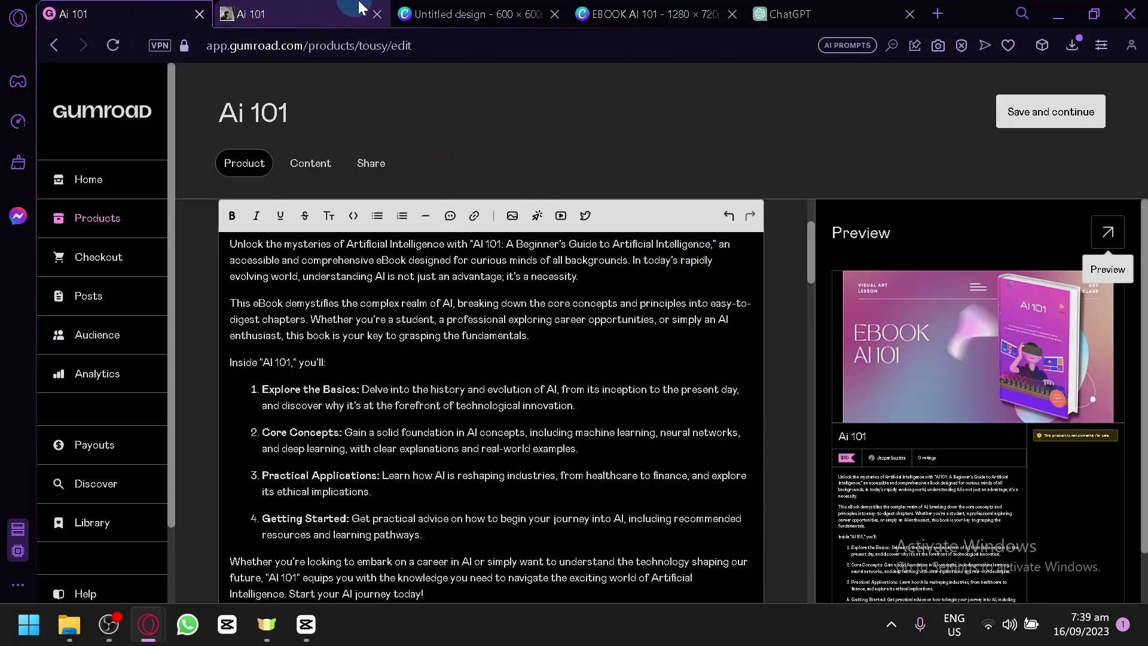
click(378, 13)
- Set the product's call to action to "Buy this" and its summary to "A pdf copy"
scroll(545, 324, down, 5)
scroll(580, 382, down, 10)
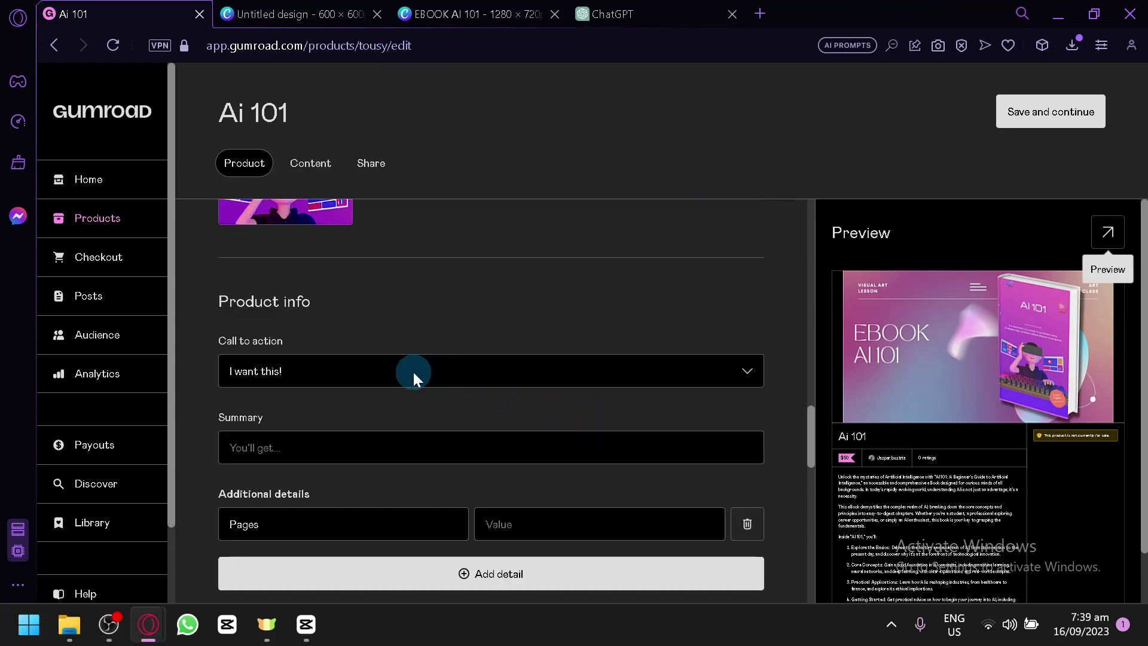
click(349, 360)
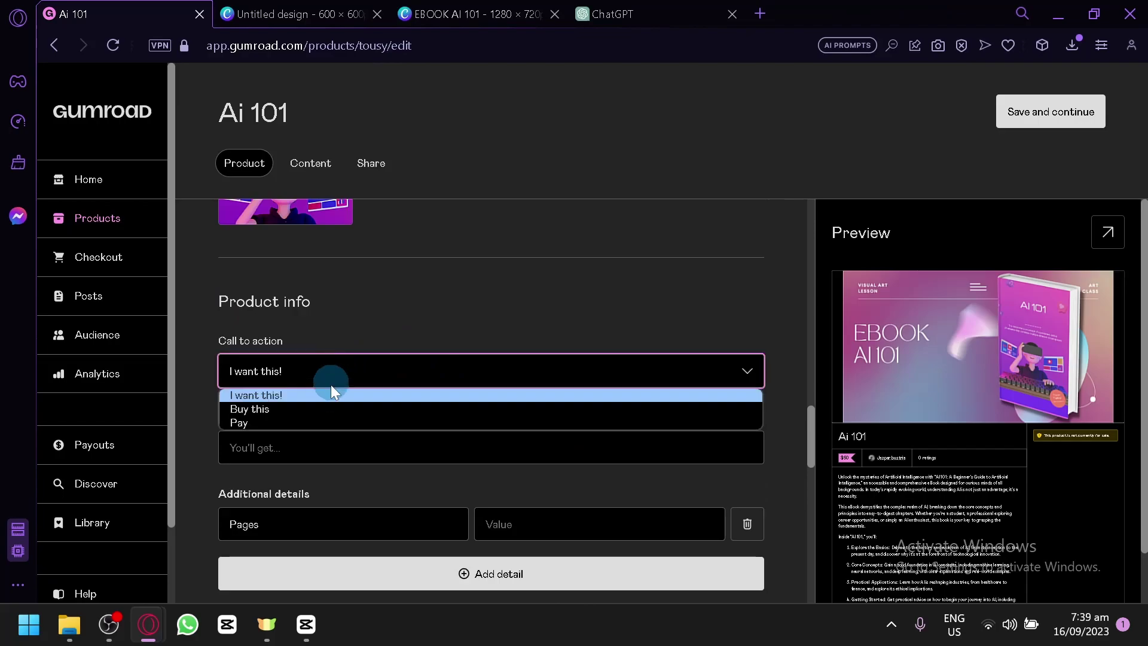
click(328, 410)
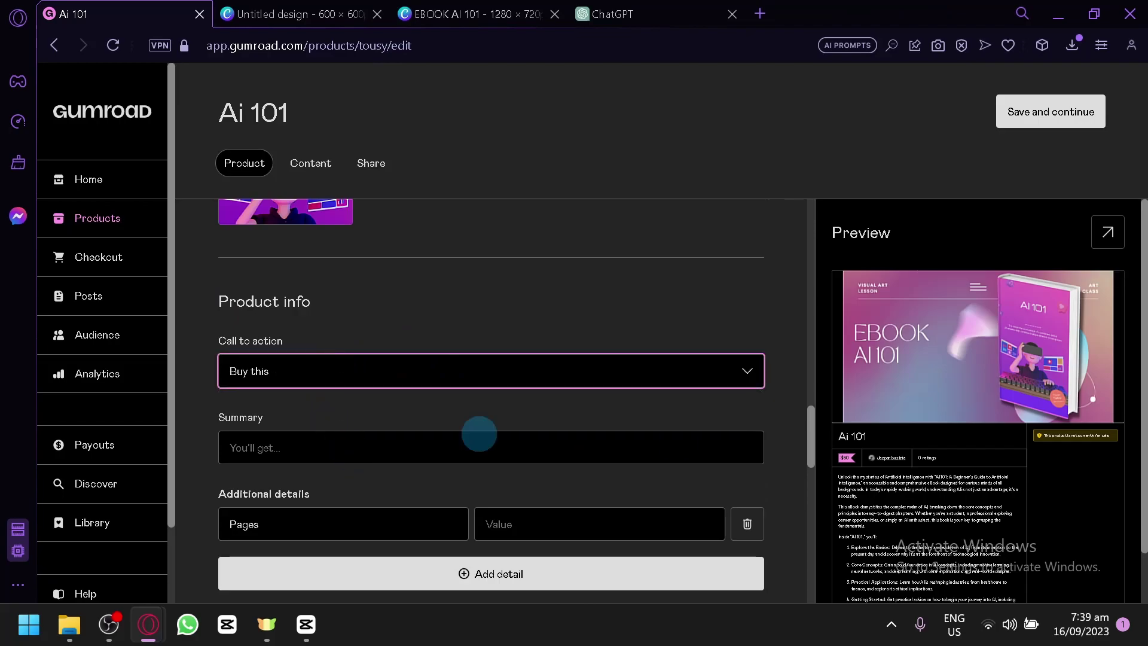
click(452, 450)
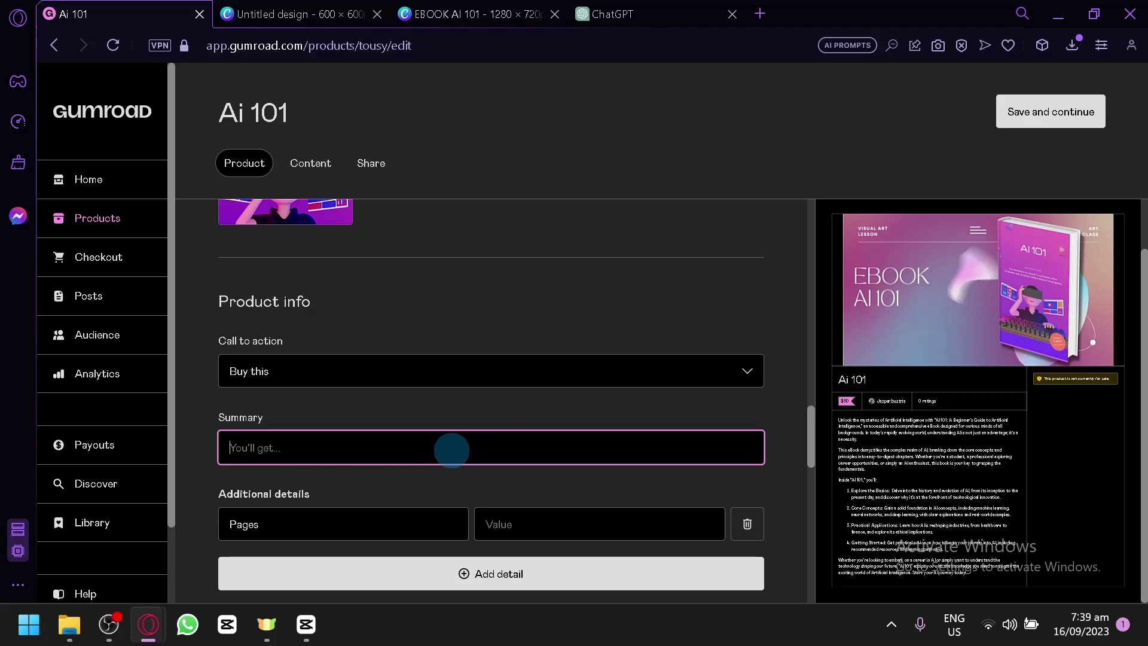
text(A pdf copy)
scroll(451, 450, down, 2)
click(397, 410)
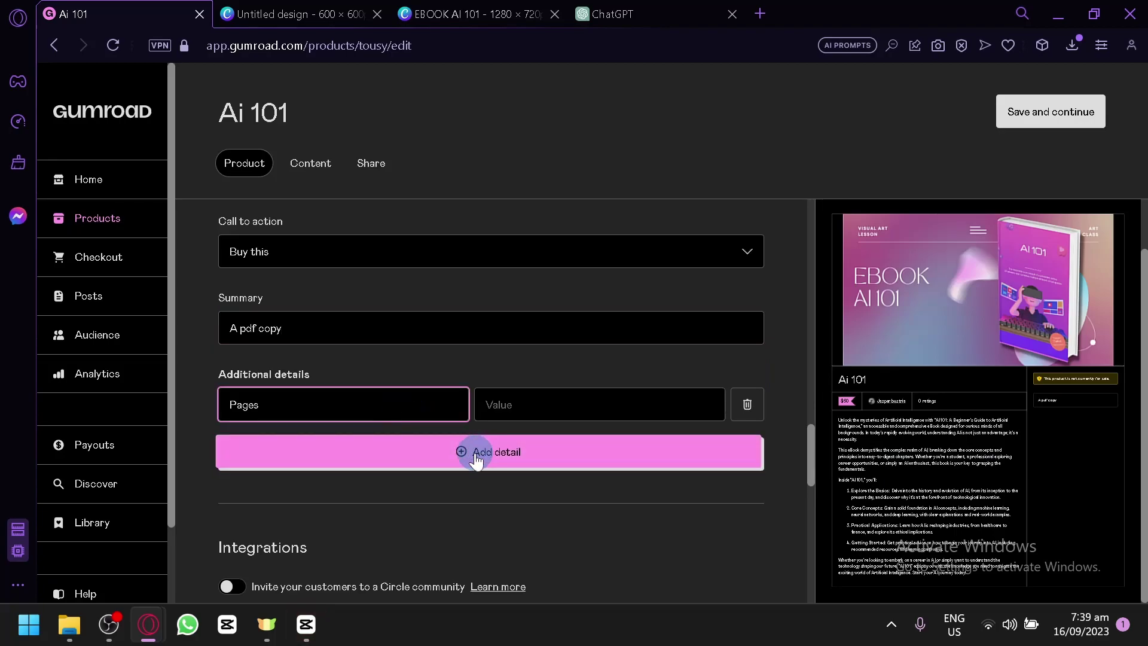
- Allow customers to pay what they want in the product's pricing
scroll(538, 514, down, 4)
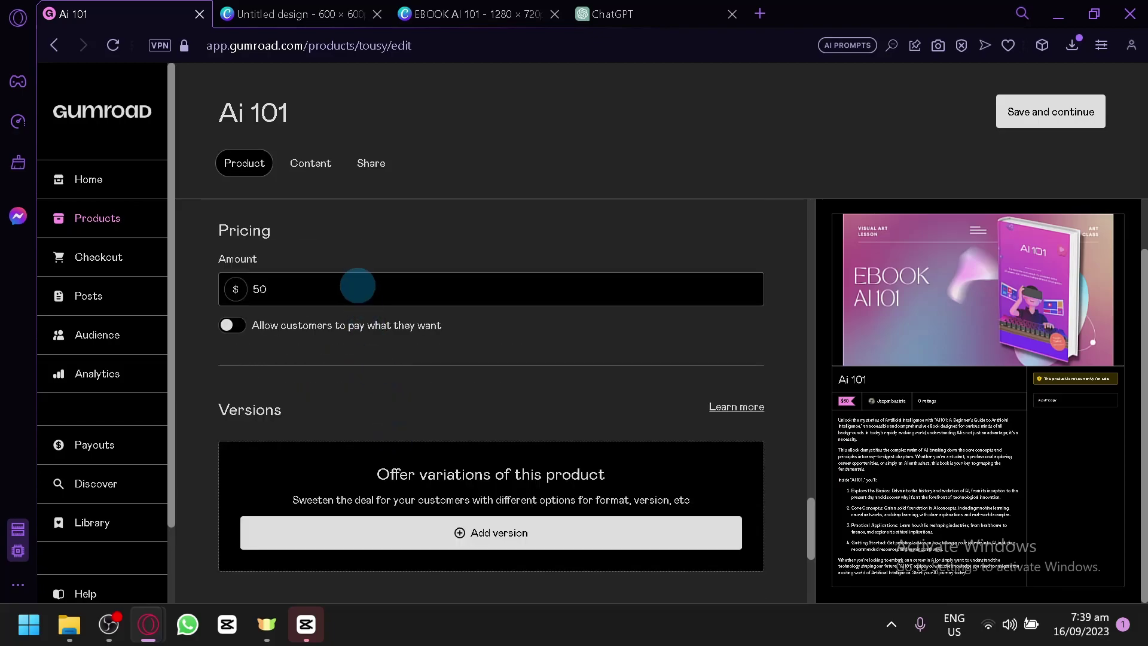
click(233, 326)
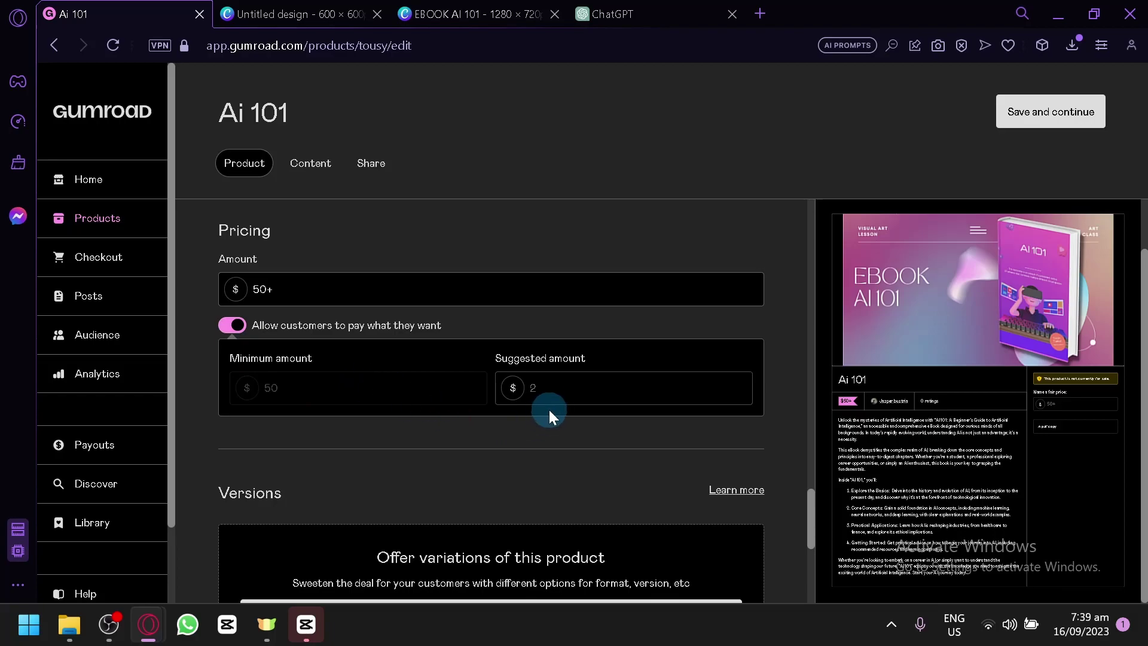
- Add a product version named "AI 101 Pro" with an additional amount of $60
scroll(430, 453, down, 4)
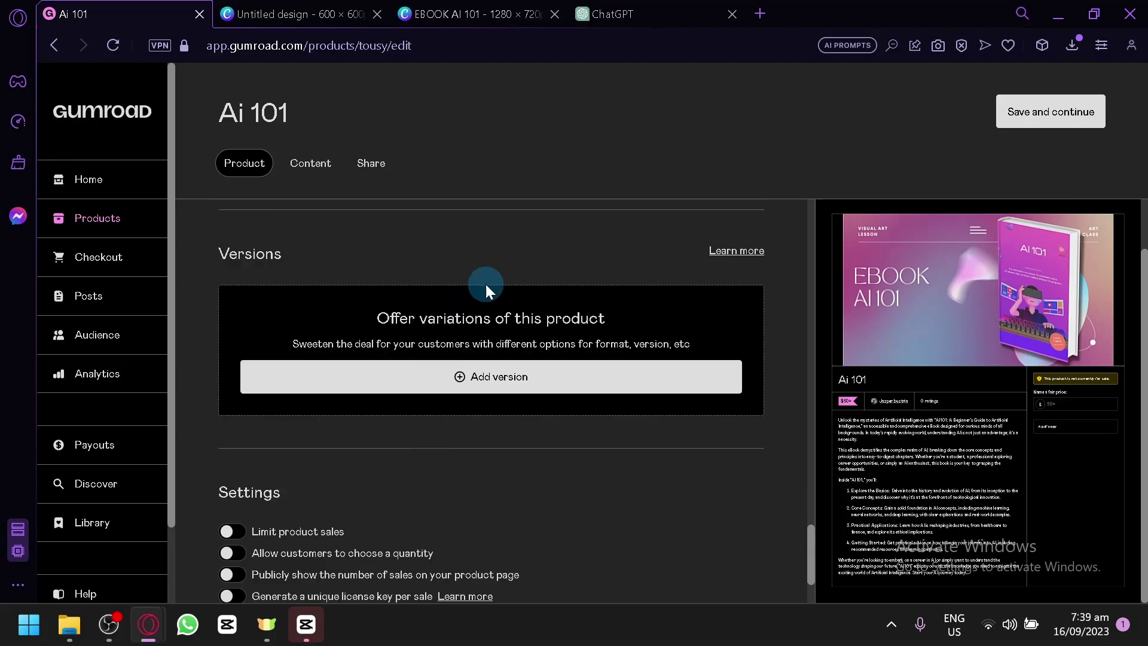
click(485, 376)
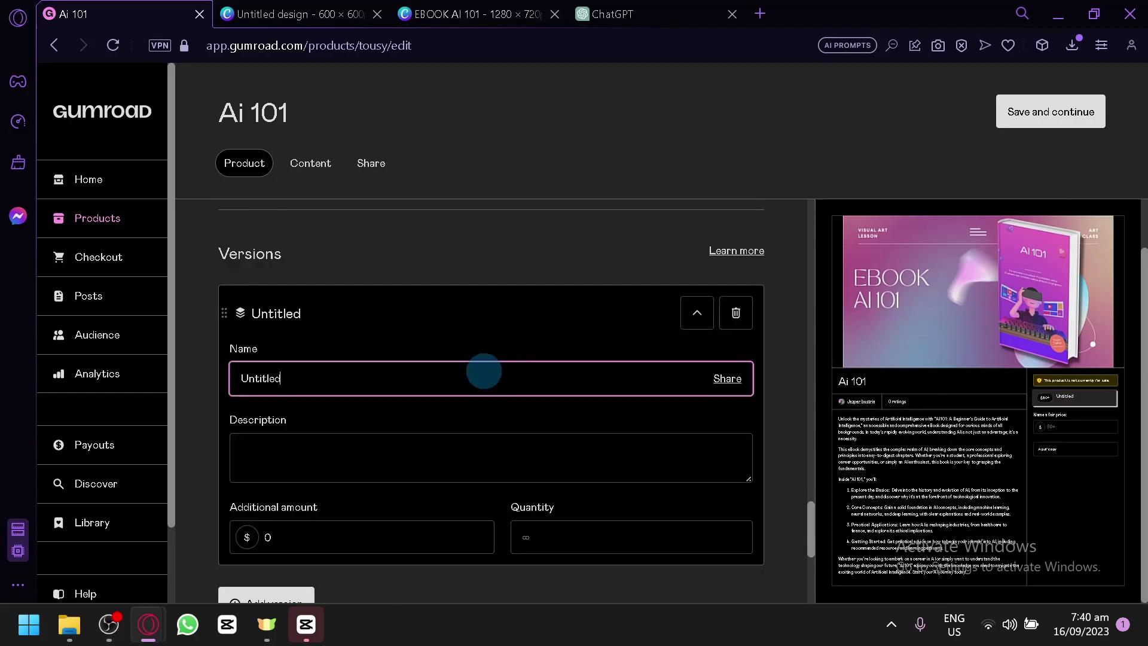
double_click(480, 372)
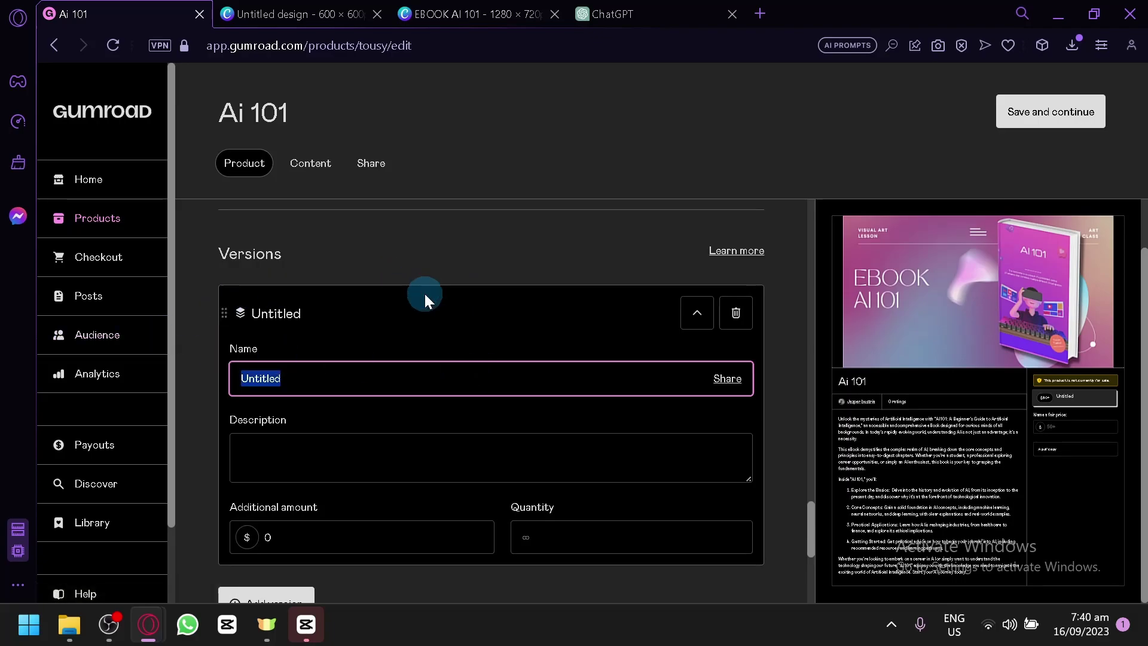
scroll(488, 242, down, 2)
scroll(769, 412, up, 2)
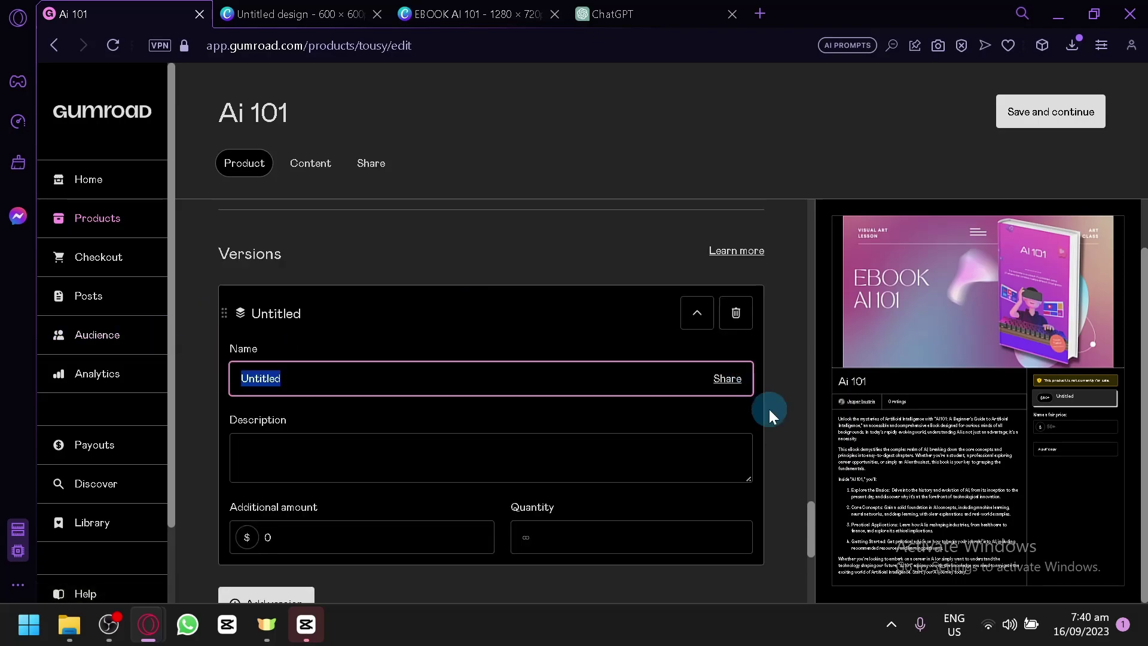
text(AI 101 Pro)
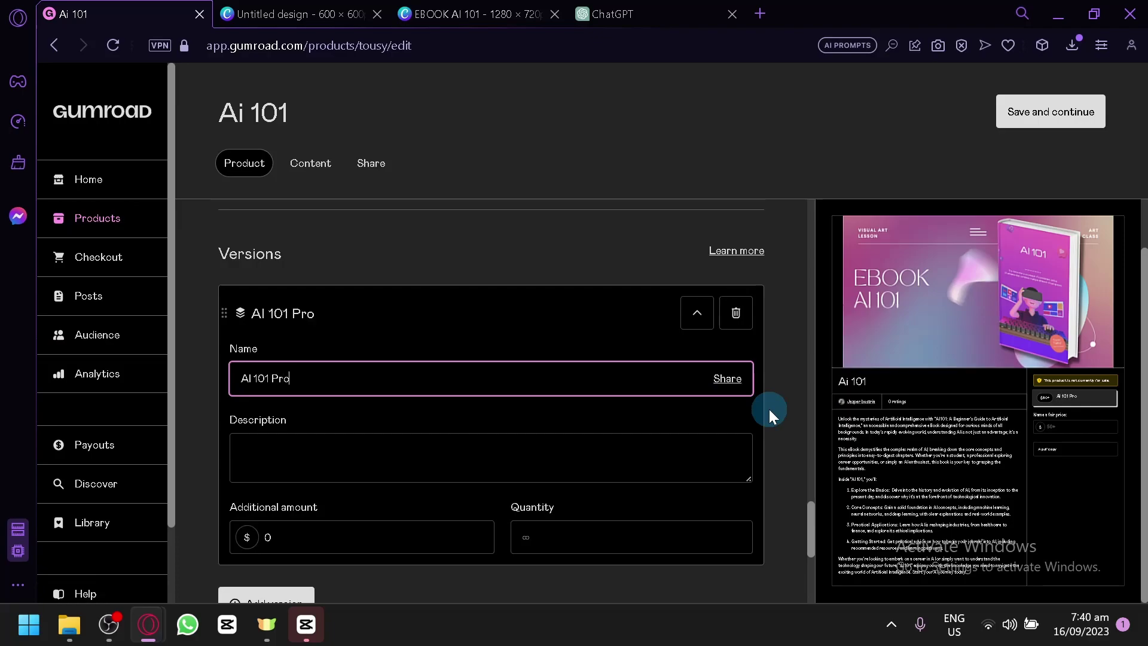
click(433, 534)
text(60)
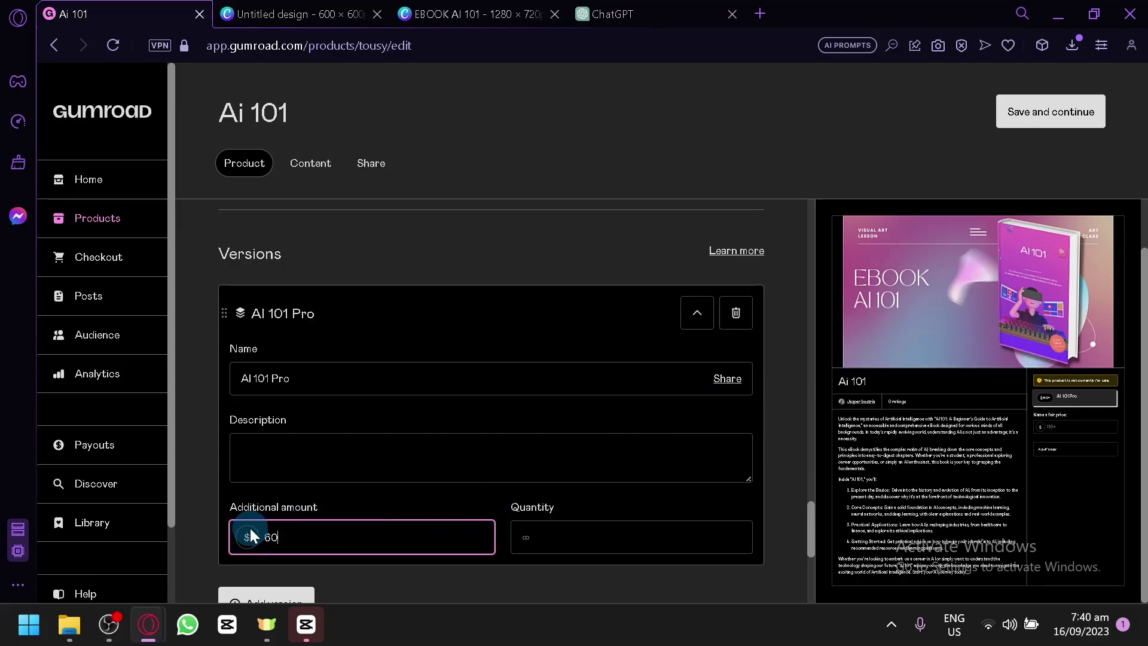
- Allow customers to choose a quantity, and enable generating a unique license key per sale in the product settings
scroll(494, 422, down, 4)
click(493, 422)
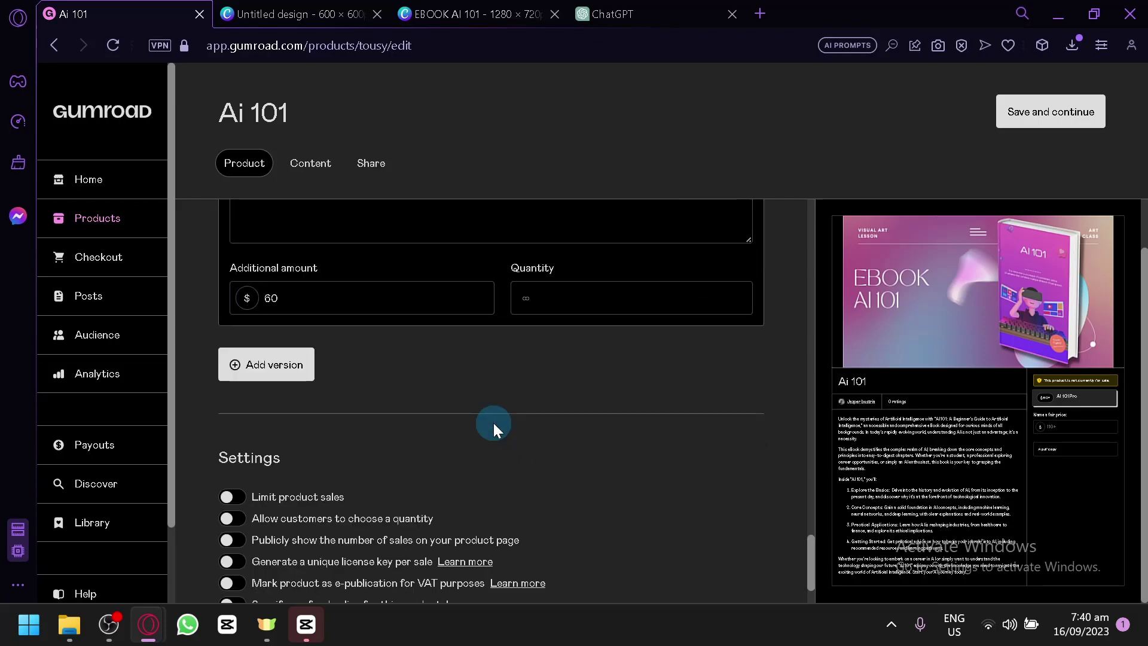
scroll(468, 339, down, 1)
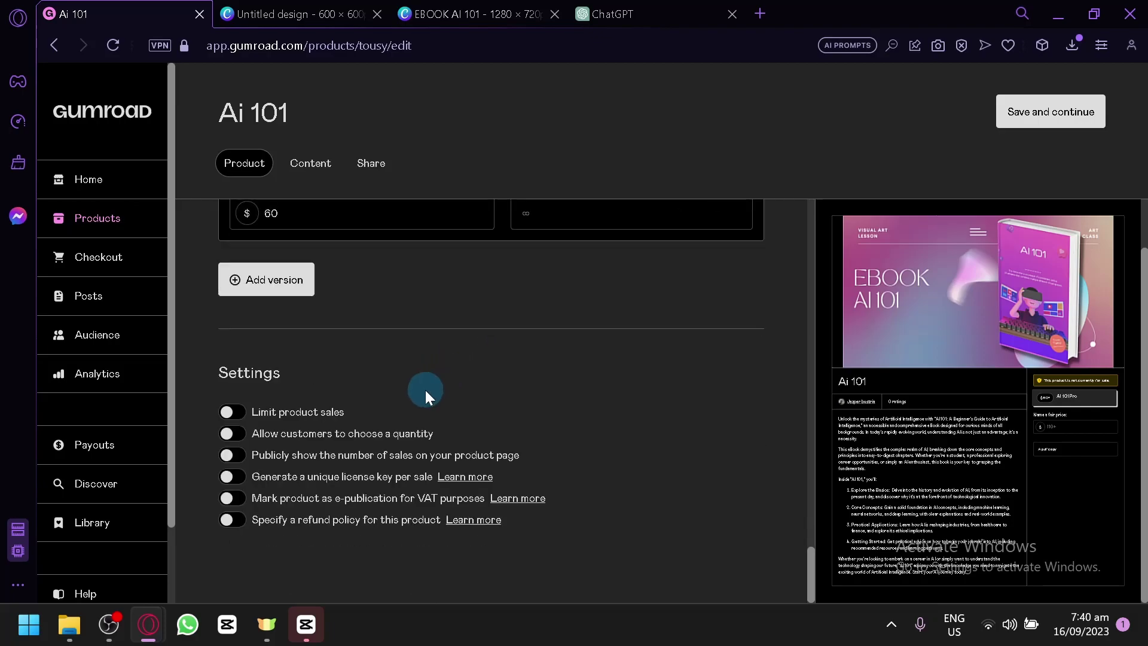
click(277, 441)
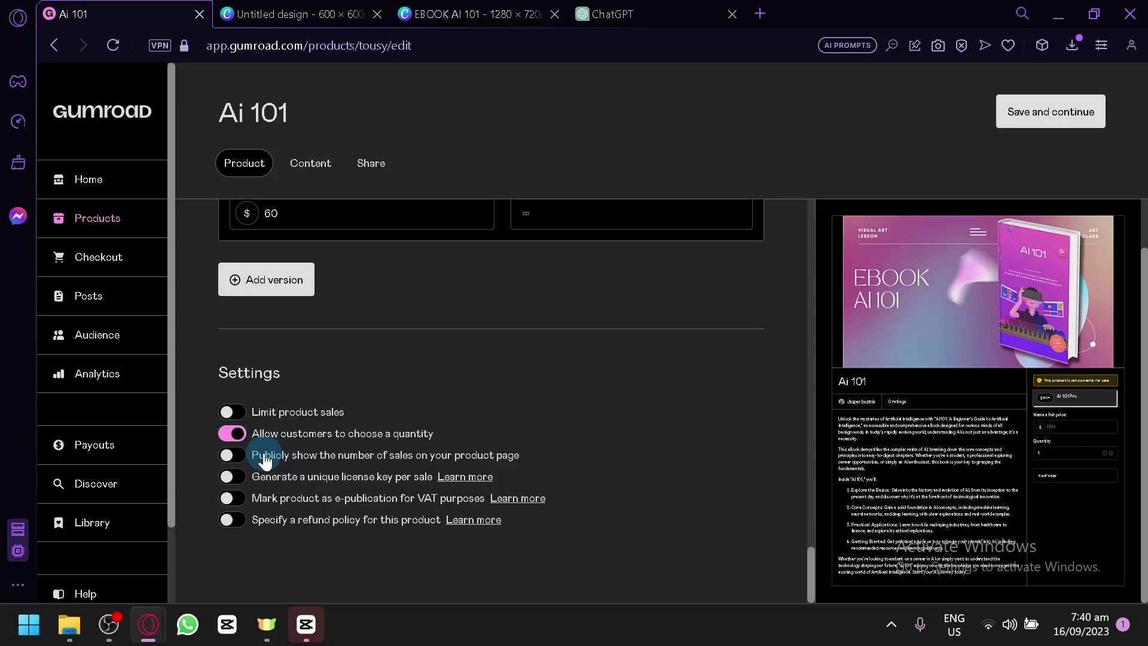
drag(243, 491, 253, 476)
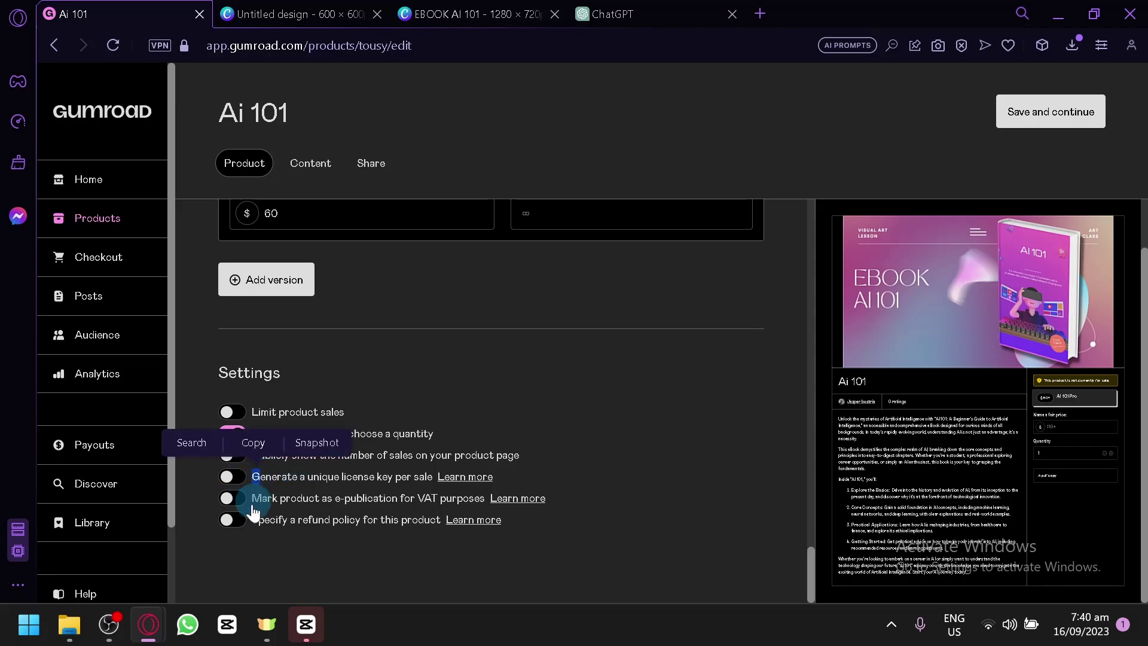
click(239, 476)
click(440, 413)
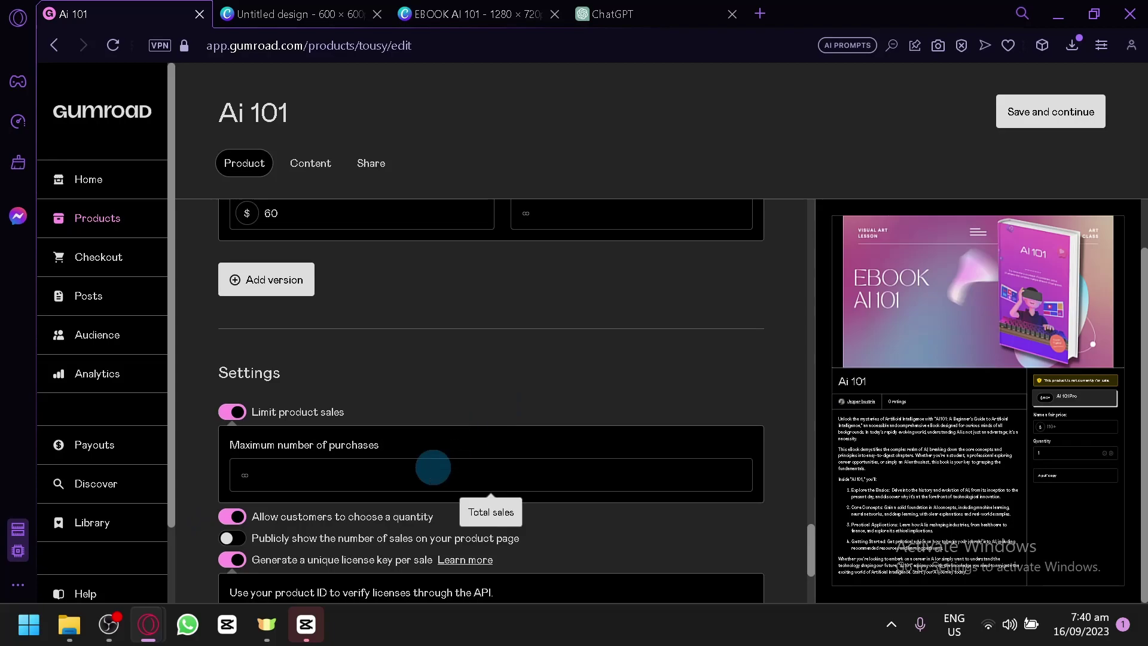
scroll(448, 419, down, 2)
scroll(406, 380, up, 1)
click(233, 329)
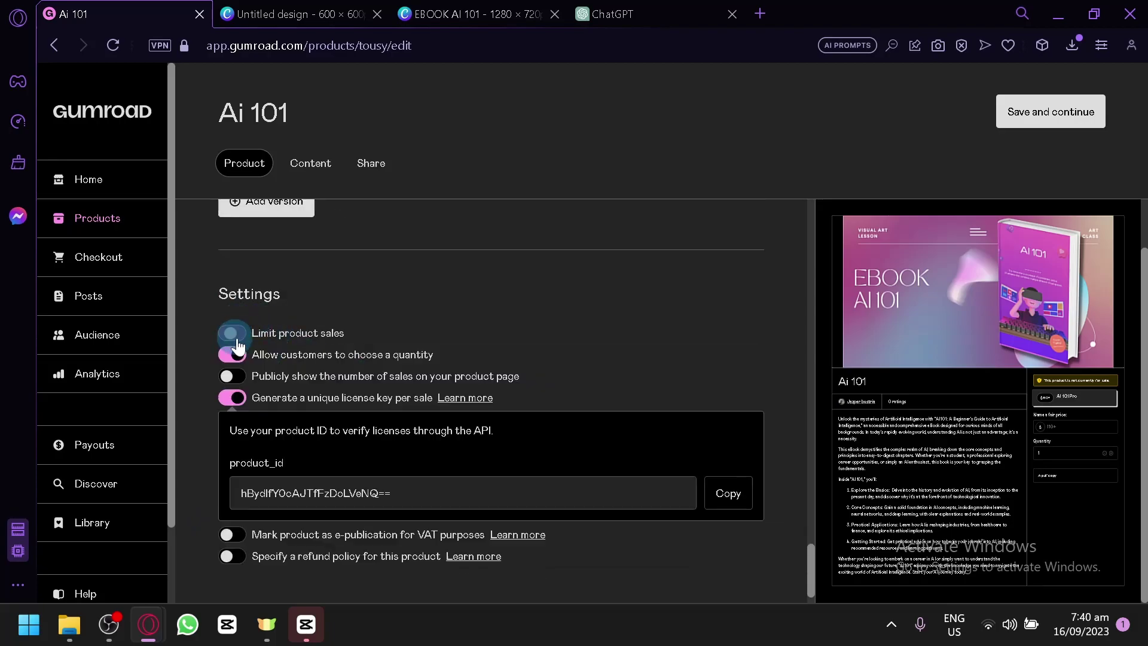
- Mark the product as an e-publication for VAT purposes
scroll(282, 436, down, 1)
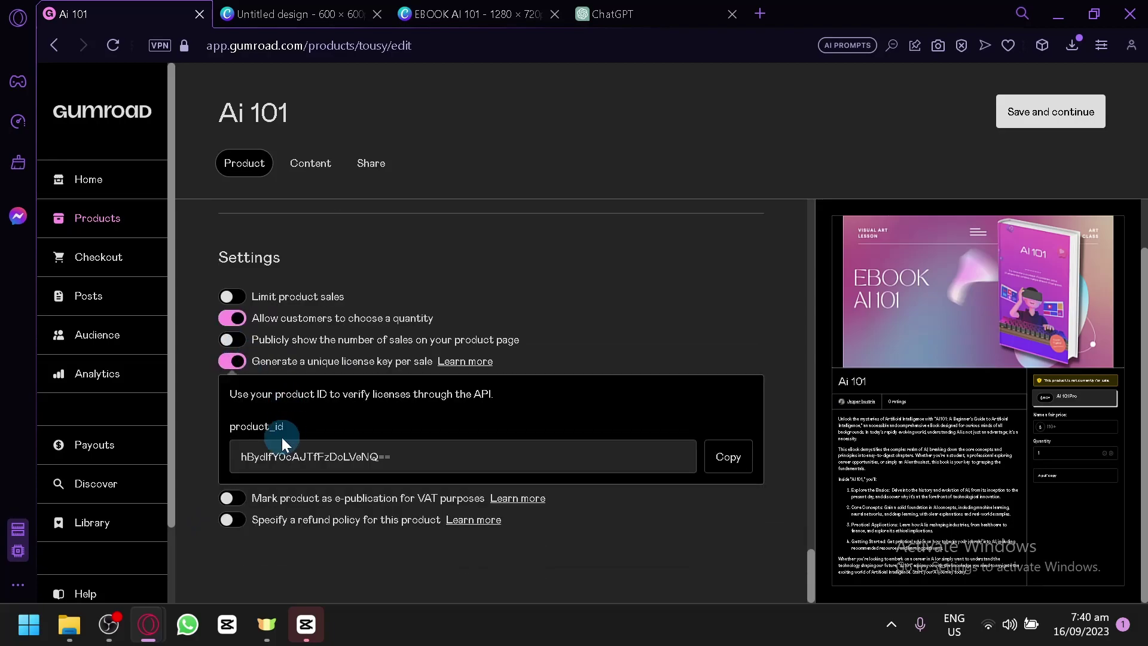
click(233, 498)
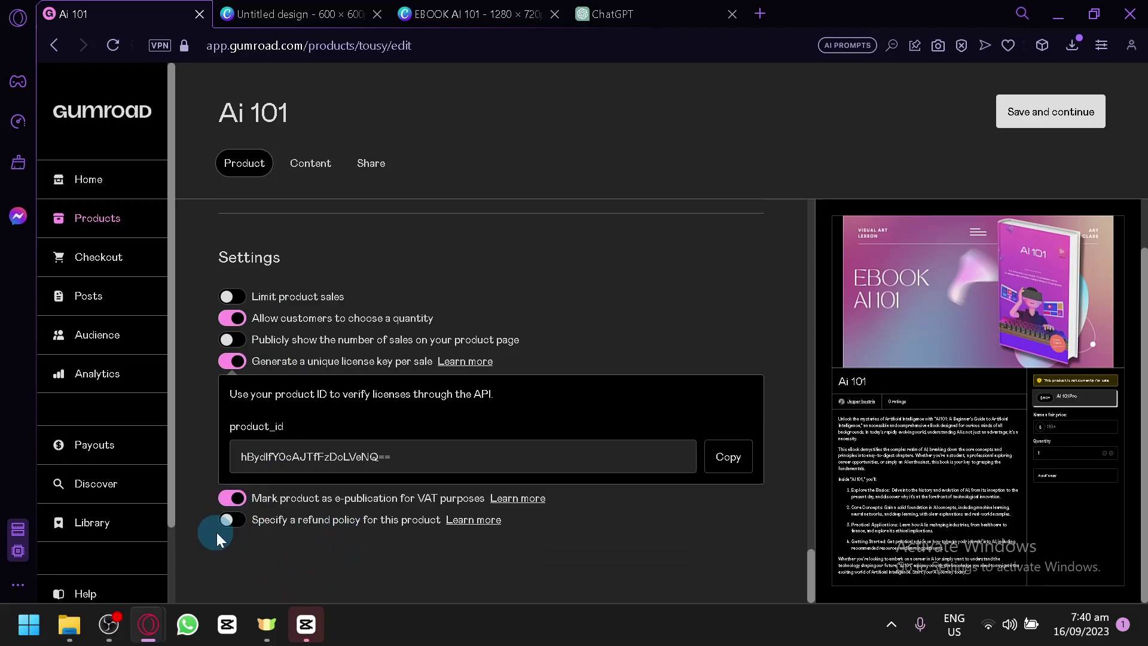
click(233, 520)
scroll(487, 448, down, 4)
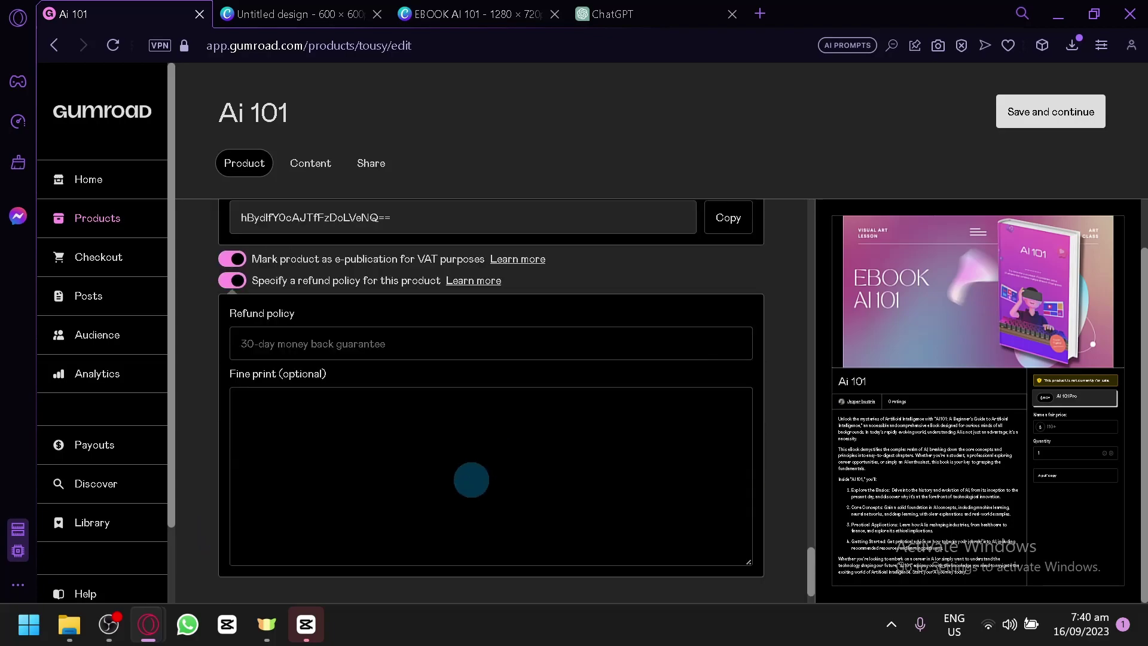
click(232, 281)
- Check the product settings, then save them and continue to the product's content
scroll(679, 404, up, 5)
scroll(715, 386, down, 5)
scroll(905, 330, up, 1)
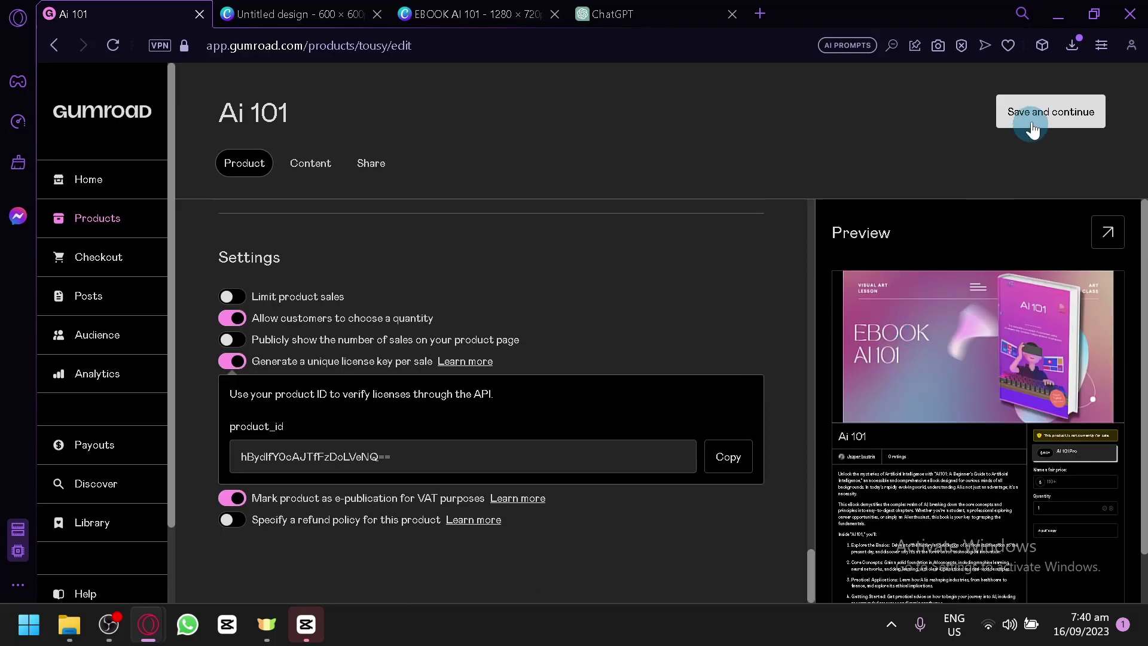
click(1045, 103)
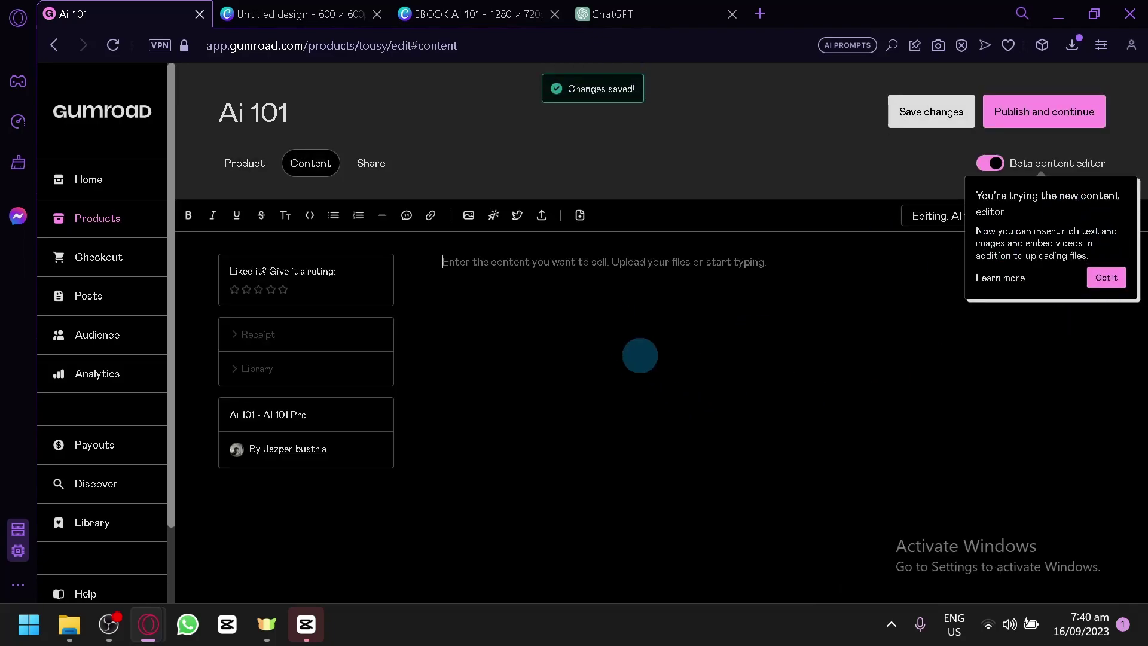
- Switch to ChatGPT and ask it to "create the content of the ebook"
click(662, 10)
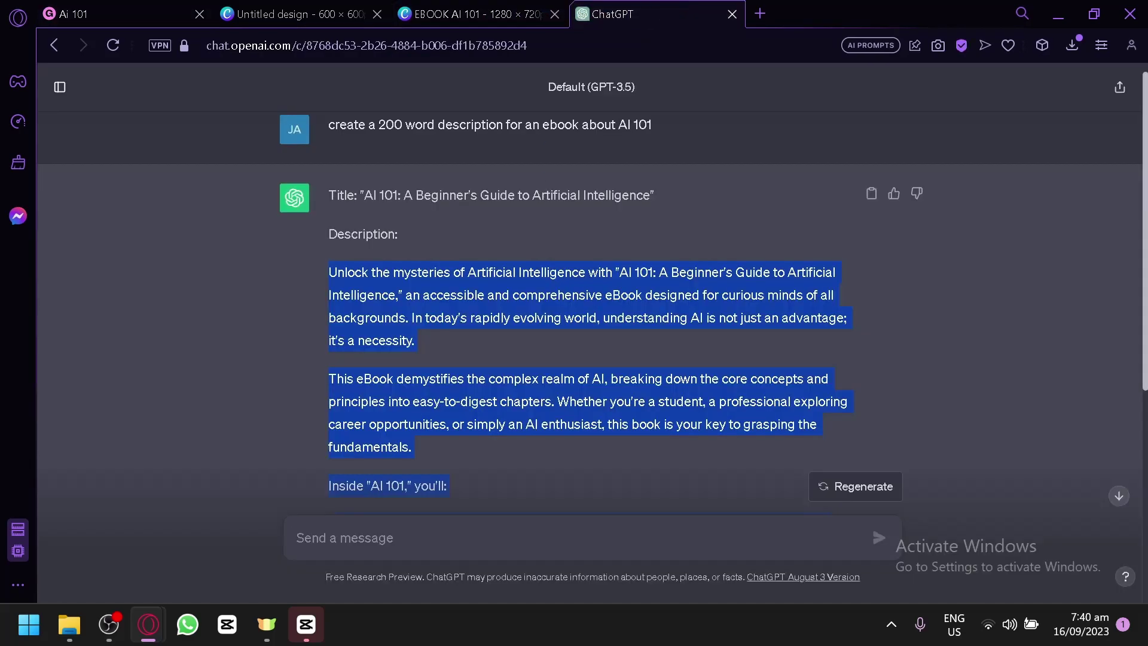
click(397, 541)
text(create the content of the ebook)
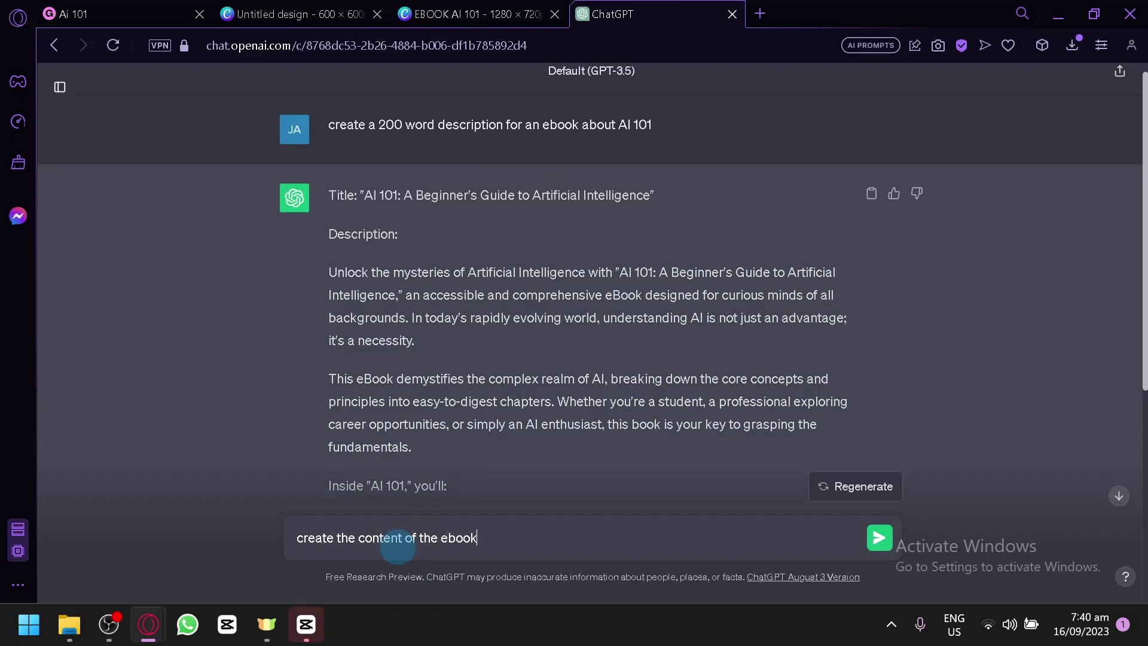
click(879, 537)
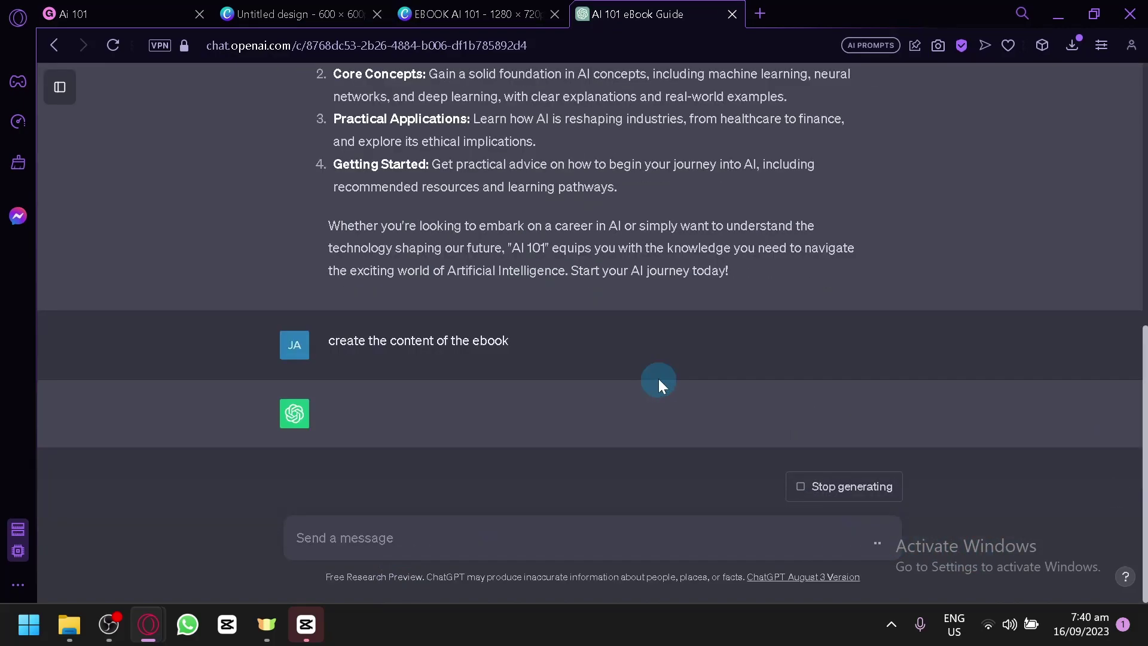
- Dismiss the new content editor notice in Gumroad, and copy ChatGPT's complete response with the ebook content
click(164, 12)
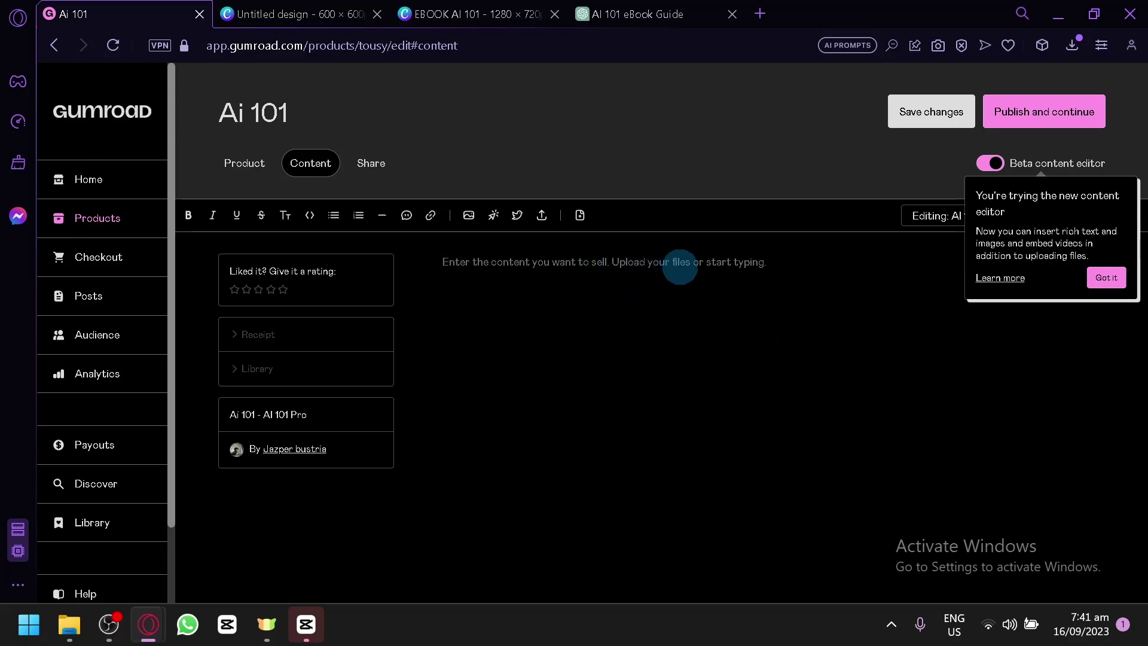
click(1111, 276)
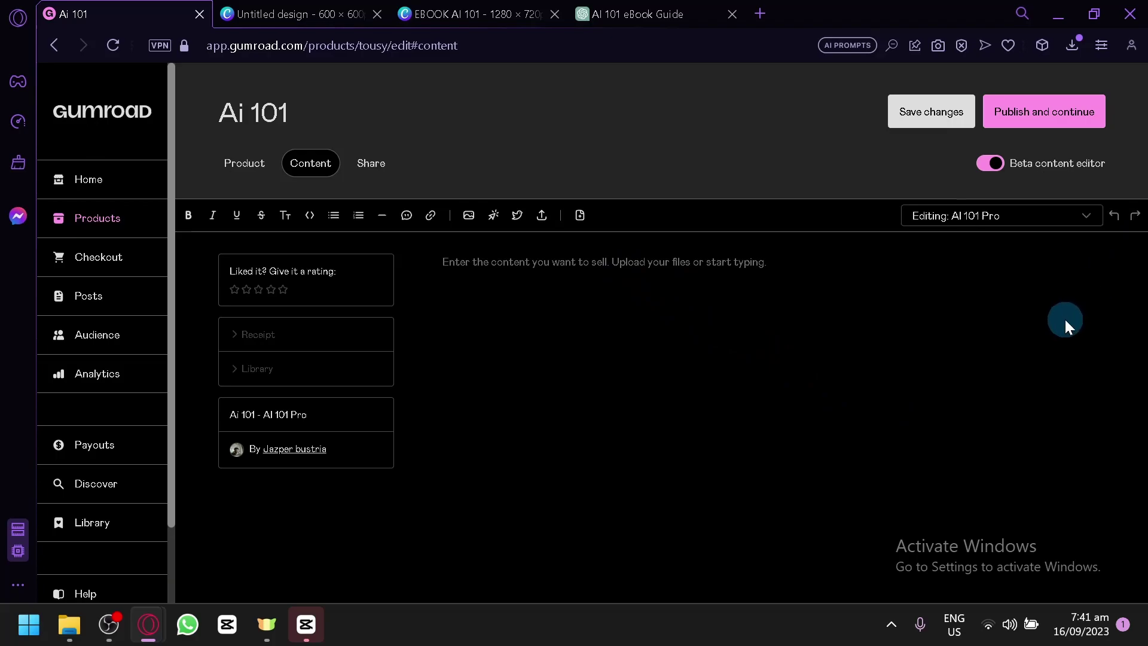
click(637, 14)
scroll(645, 344, up, 10)
scroll(692, 322, up, 8)
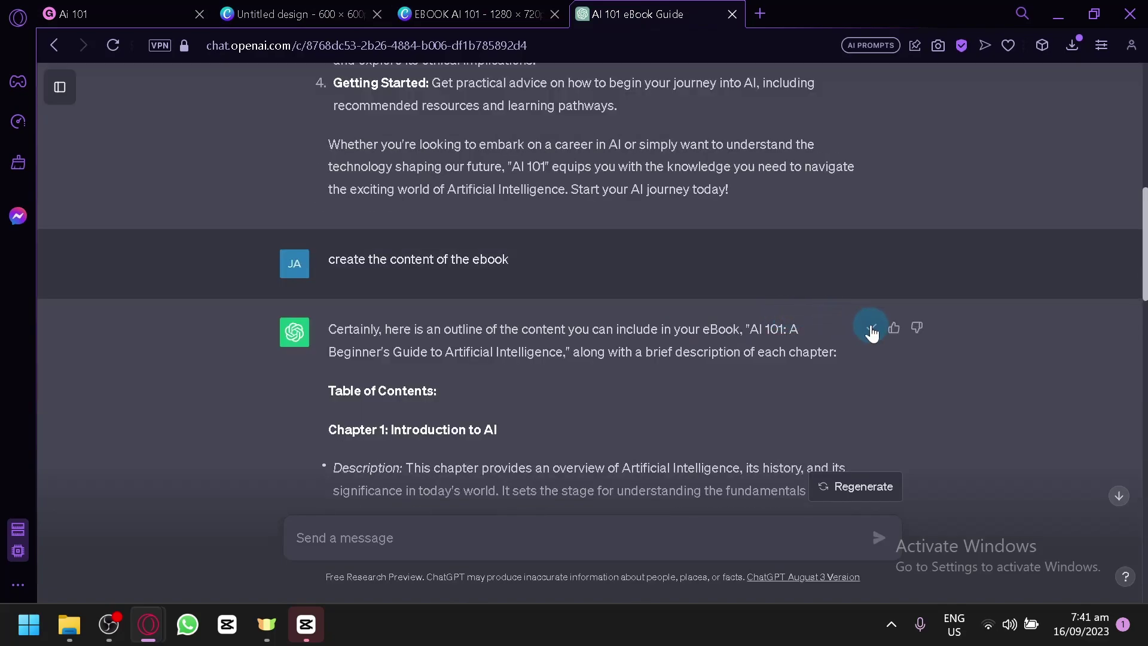
- Paste the copied ebook content into Gumroad's content editor for the AI 101 Pro version, and publish the product
click(138, 17)
key(ctrl+v)
scroll(574, 383, down, 1)
scroll(626, 383, up, 15)
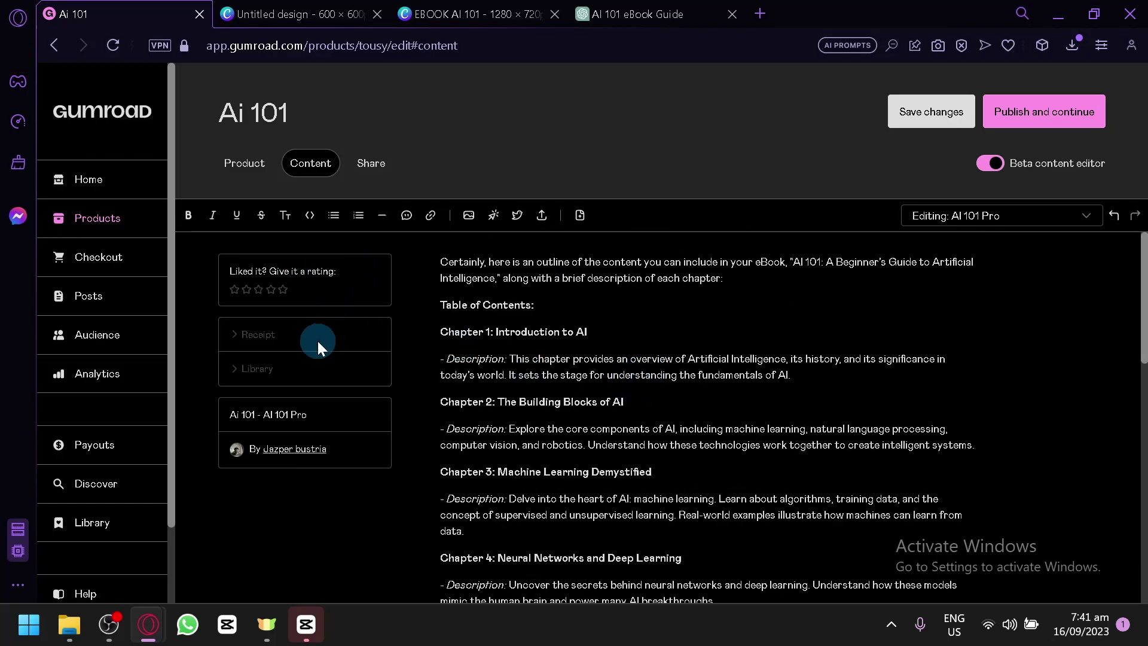
click(1063, 117)
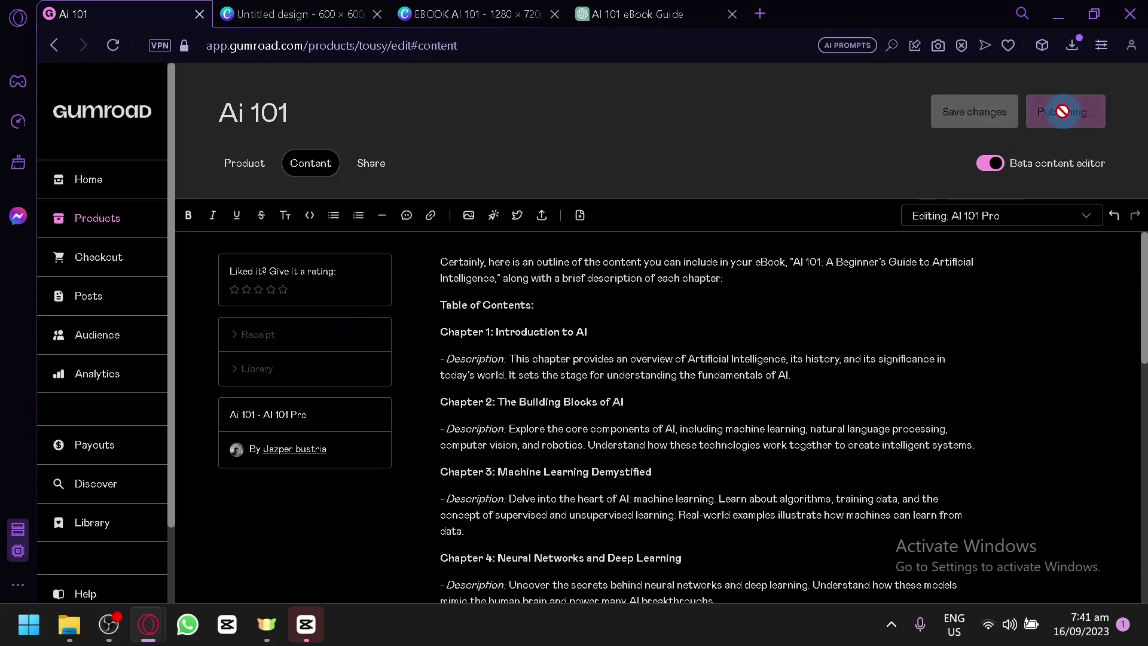
- Copy the published Ai 101 product's URL from its sharing options
scroll(525, 384, down, 2)
scroll(525, 384, up, 2)
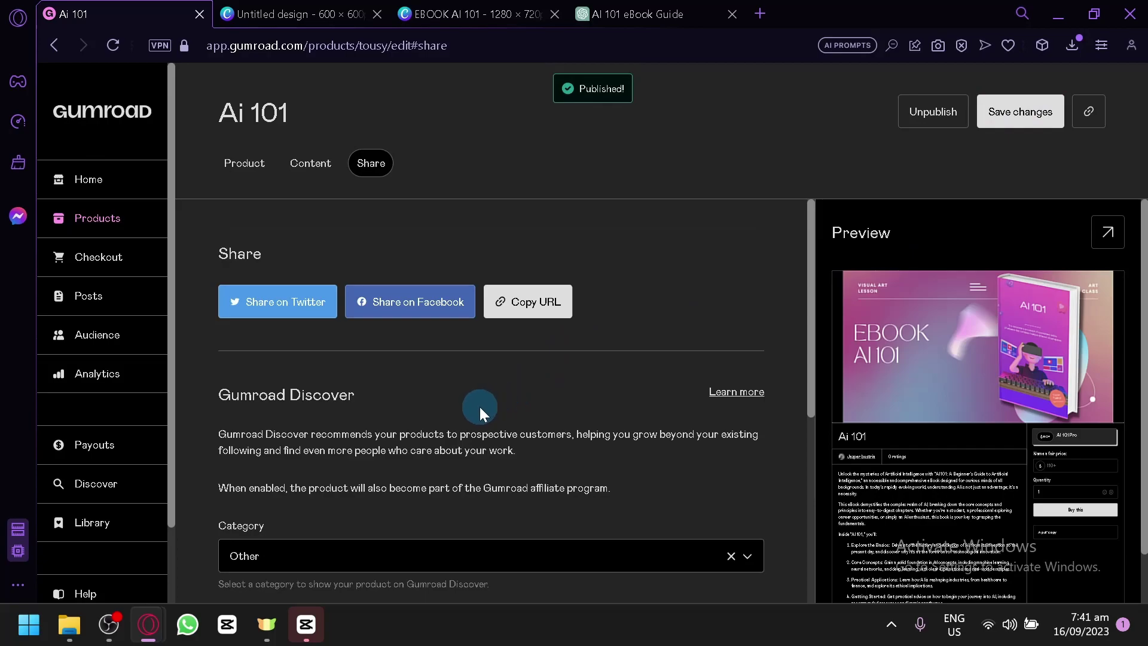
scroll(389, 410, down, 2)
scroll(335, 335, up, 2)
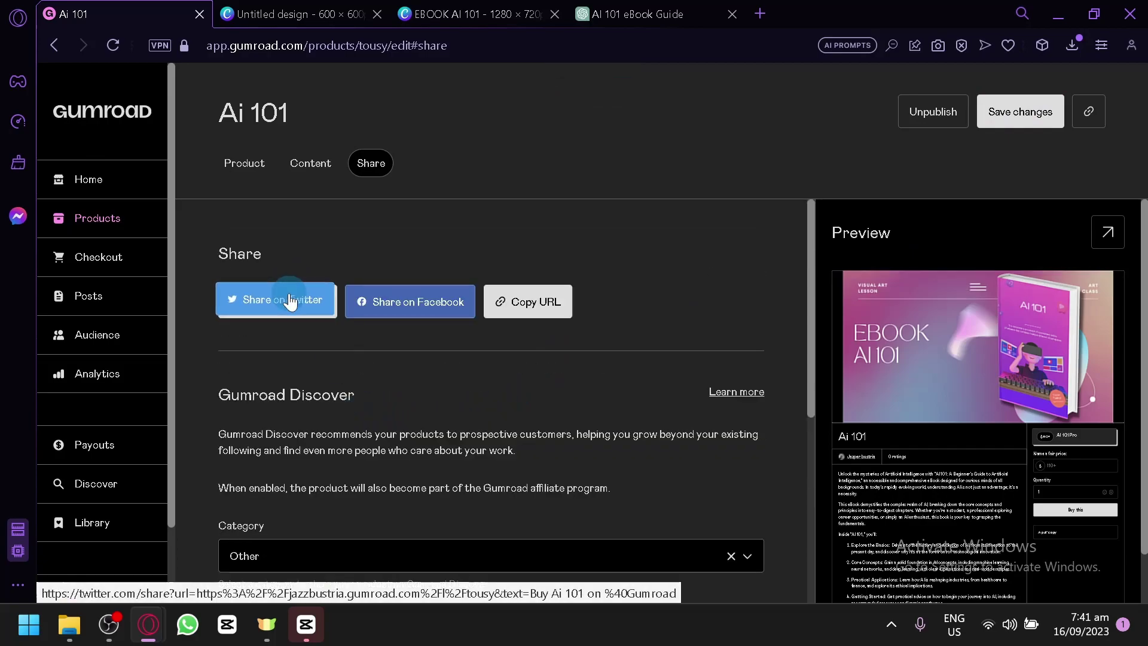
click(539, 308)
- Review the product's Gumroad Discover and profile settings, and save the changes
scroll(553, 324, down, 4)
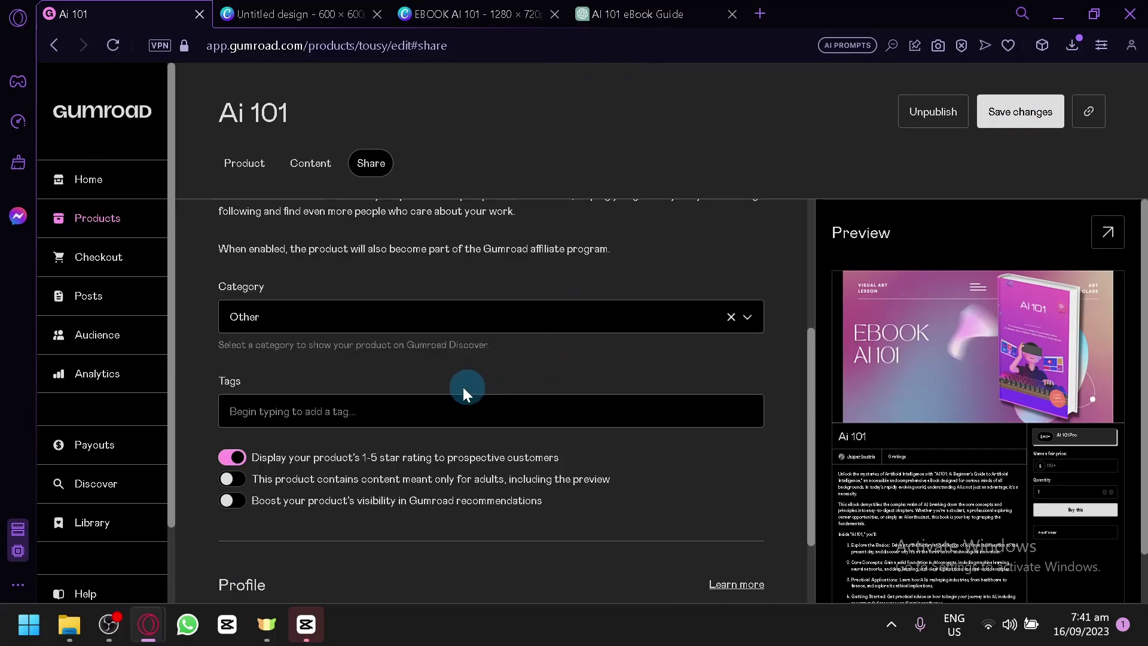
scroll(328, 332, down, 2)
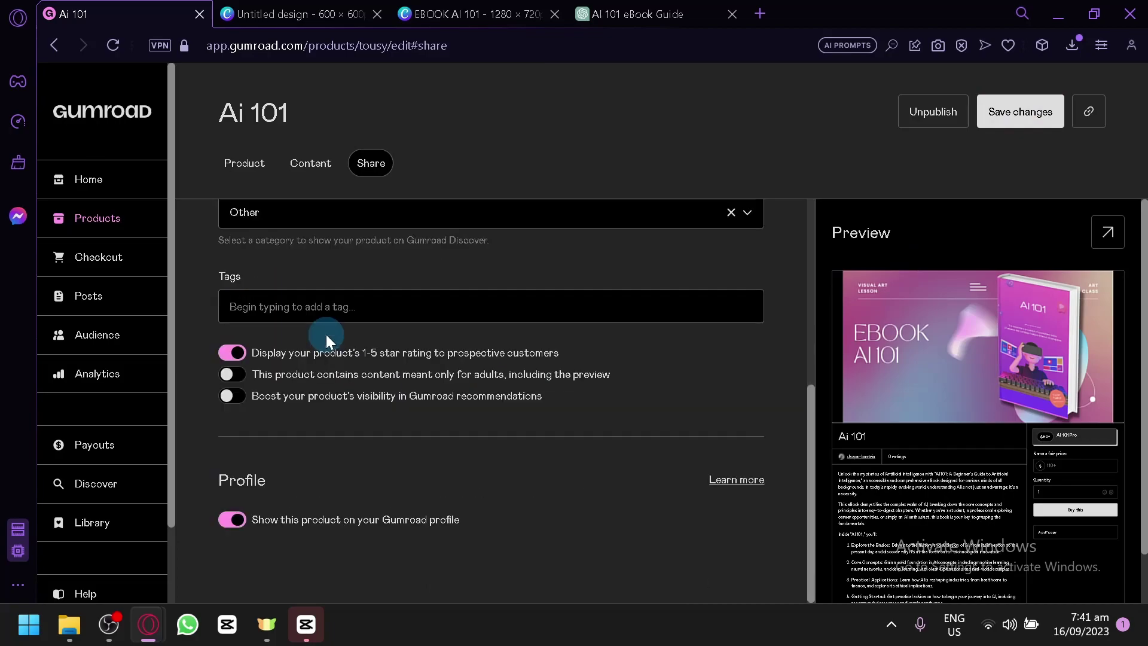
click(1020, 115)
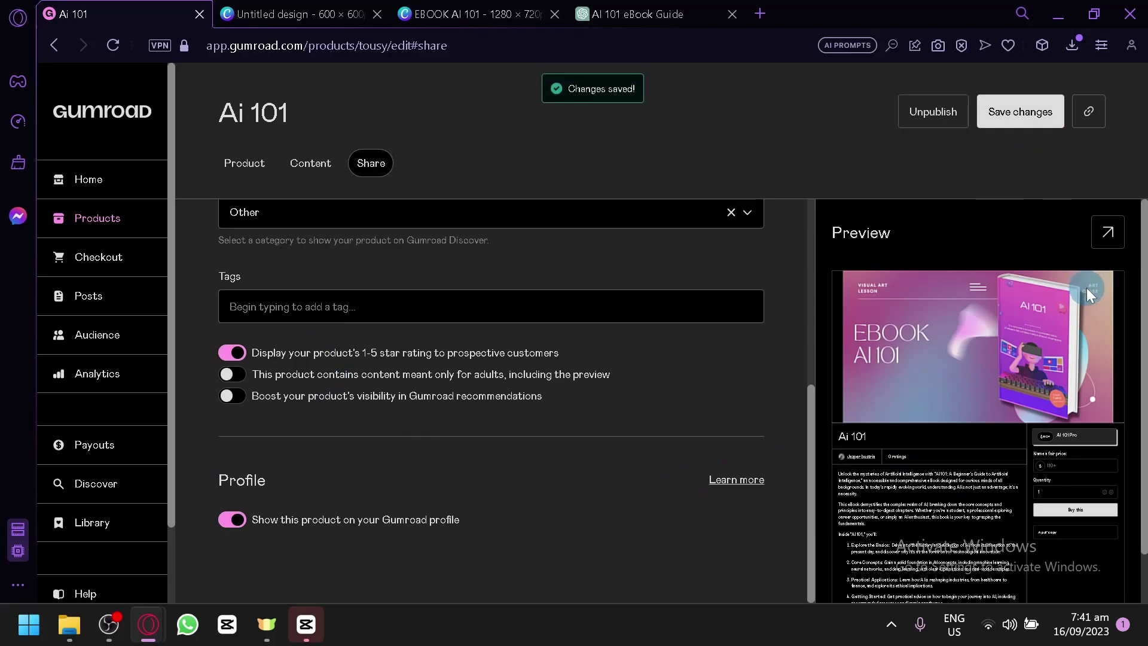
- Open the full preview of the Ai 101 product page and review its cover and description
click(1109, 239)
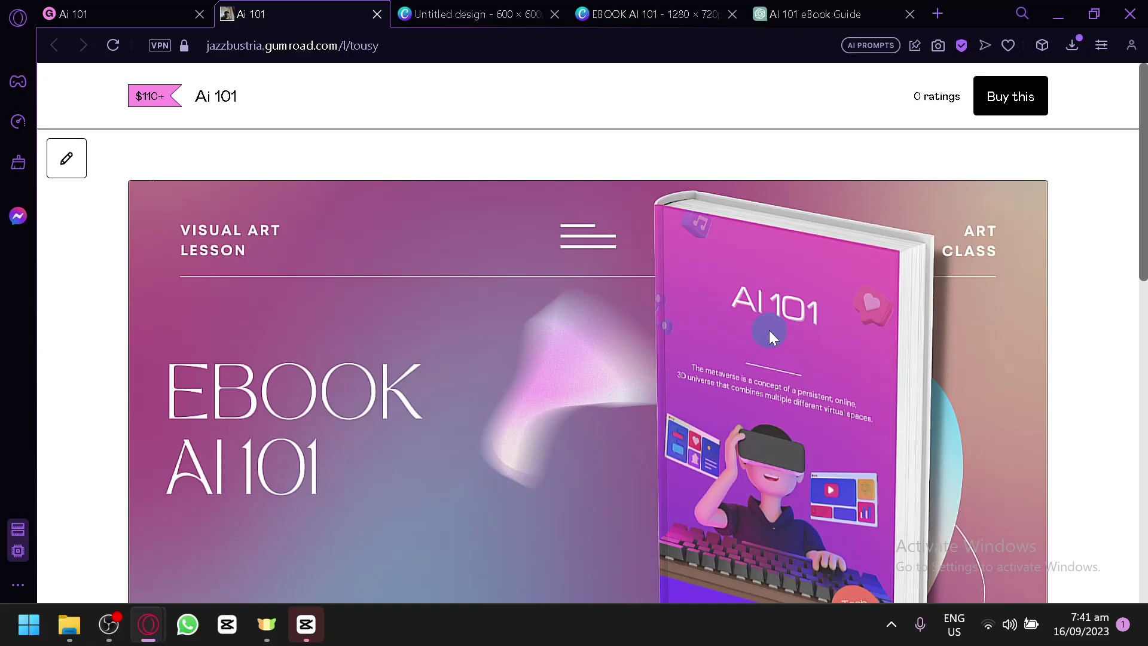
scroll(769, 330, down, 10)
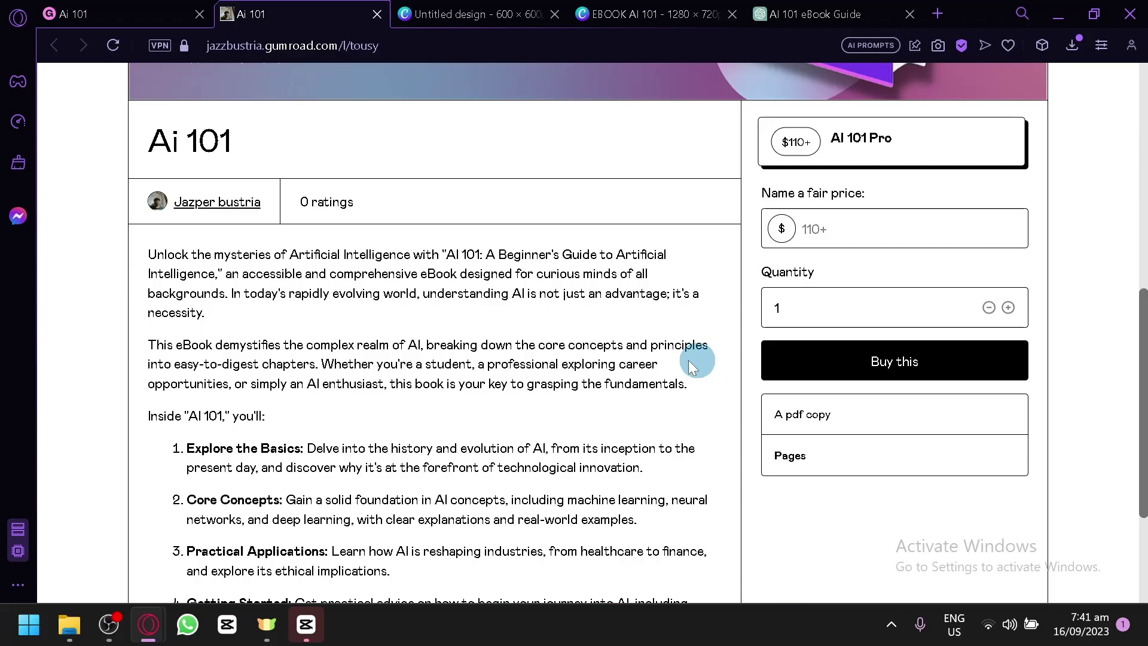
scroll(236, 354, down, 2)
drag(183, 221, 550, 457)
scroll(550, 458, down, 1)
click(551, 455)
scroll(735, 379, up, 2)
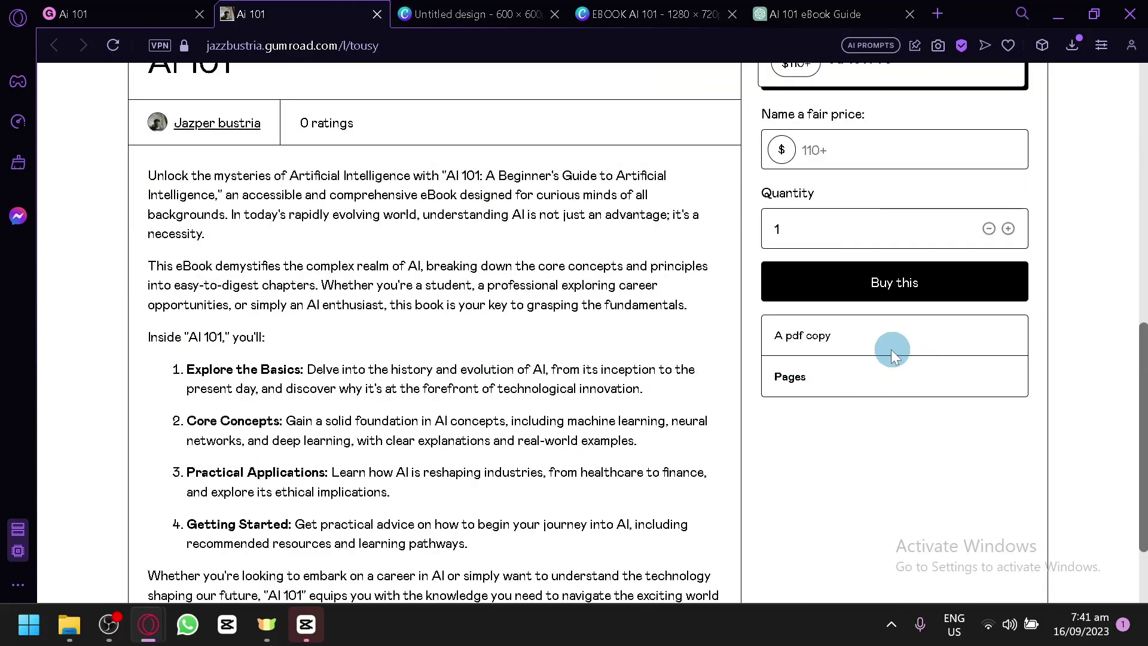
- Examine the product page's additional details, AI 101 Pro version, price and quantity fields
drag(845, 332, 774, 336)
double_click(804, 383)
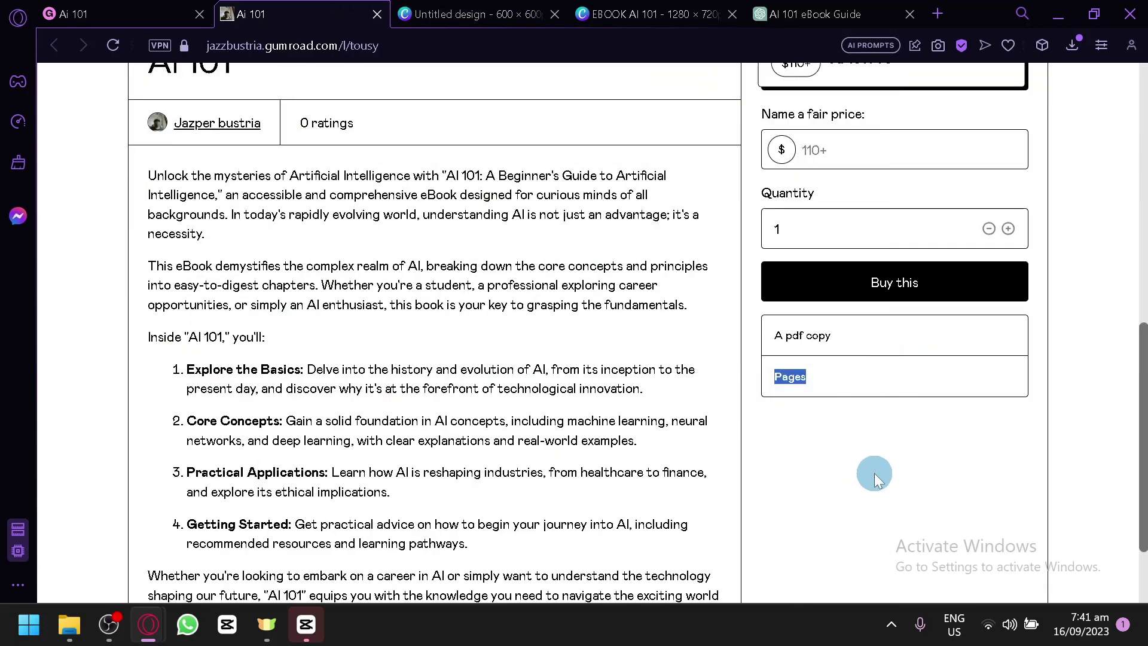
click(970, 507)
scroll(963, 510, up, 4)
click(896, 468)
double_click(776, 467)
click(874, 439)
scroll(879, 440, down, 2)
click(819, 269)
click(834, 181)
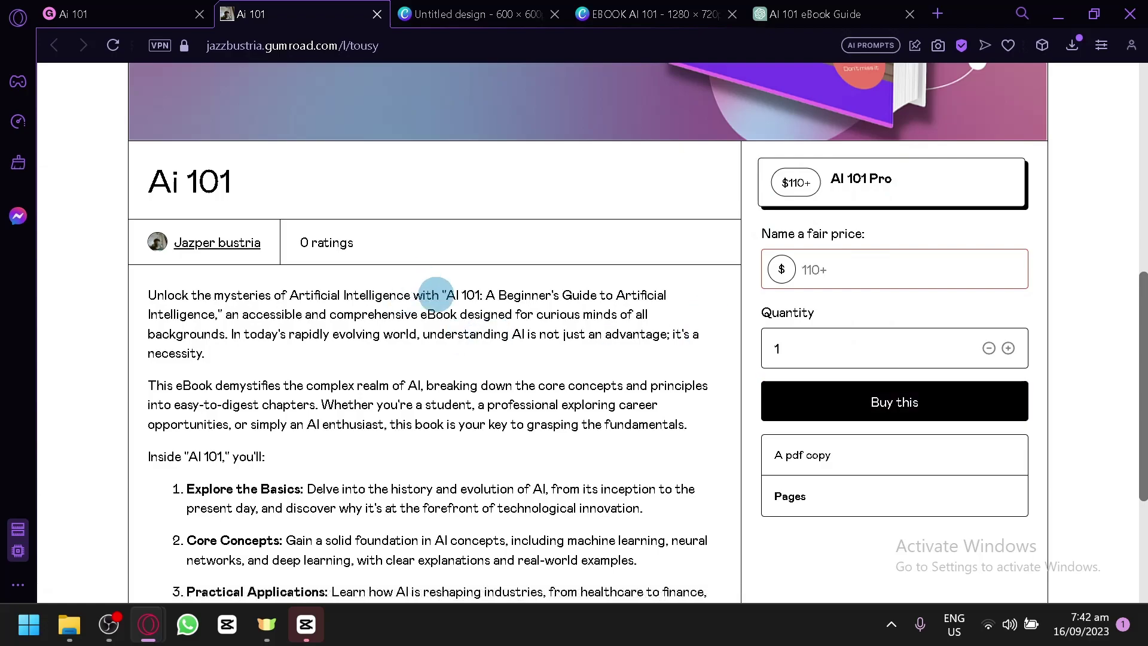
scroll(394, 330, up, 8)
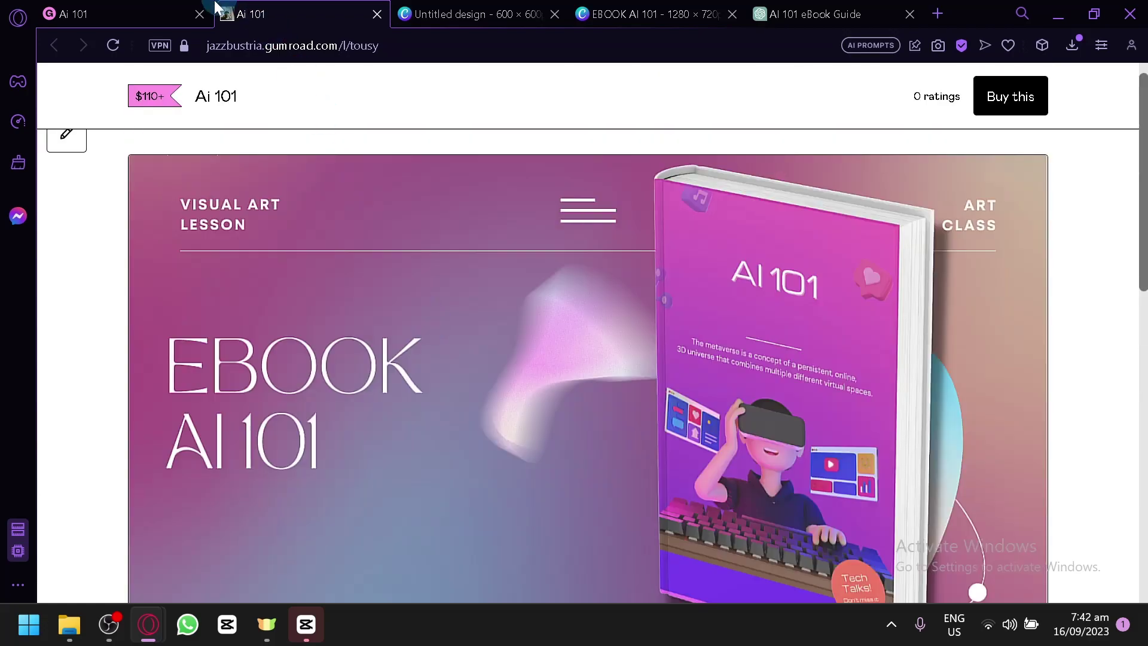
- Return to the Gumroad products list and view the available actions for the Ai 101 product, leaving them unused
click(157, 11)
click(87, 219)
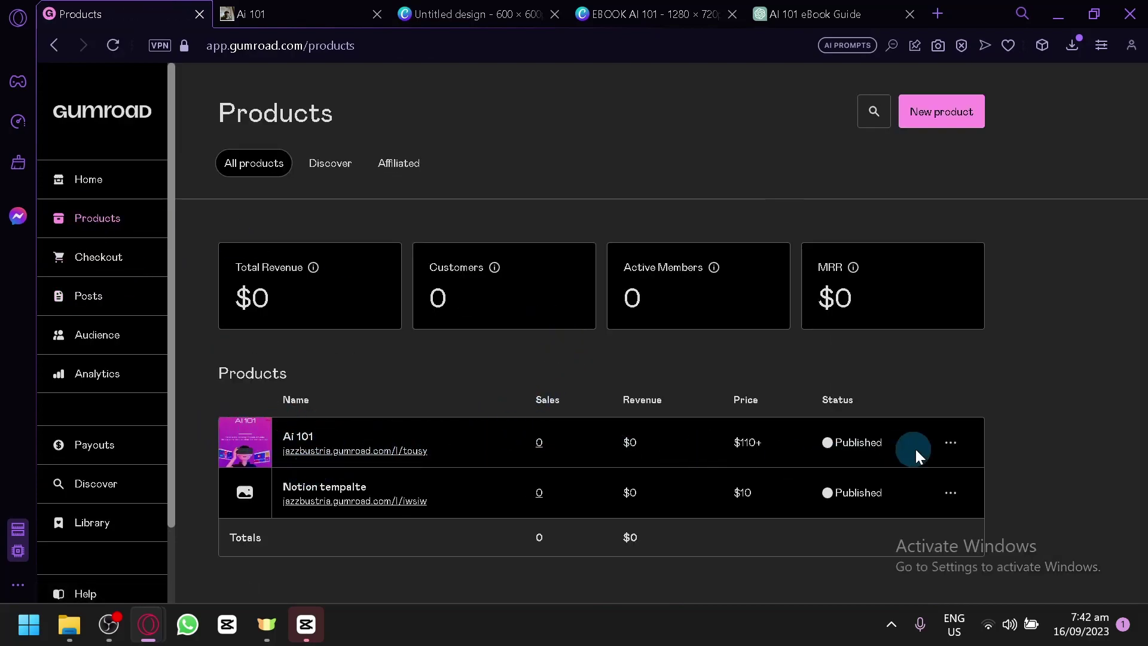
click(951, 448)
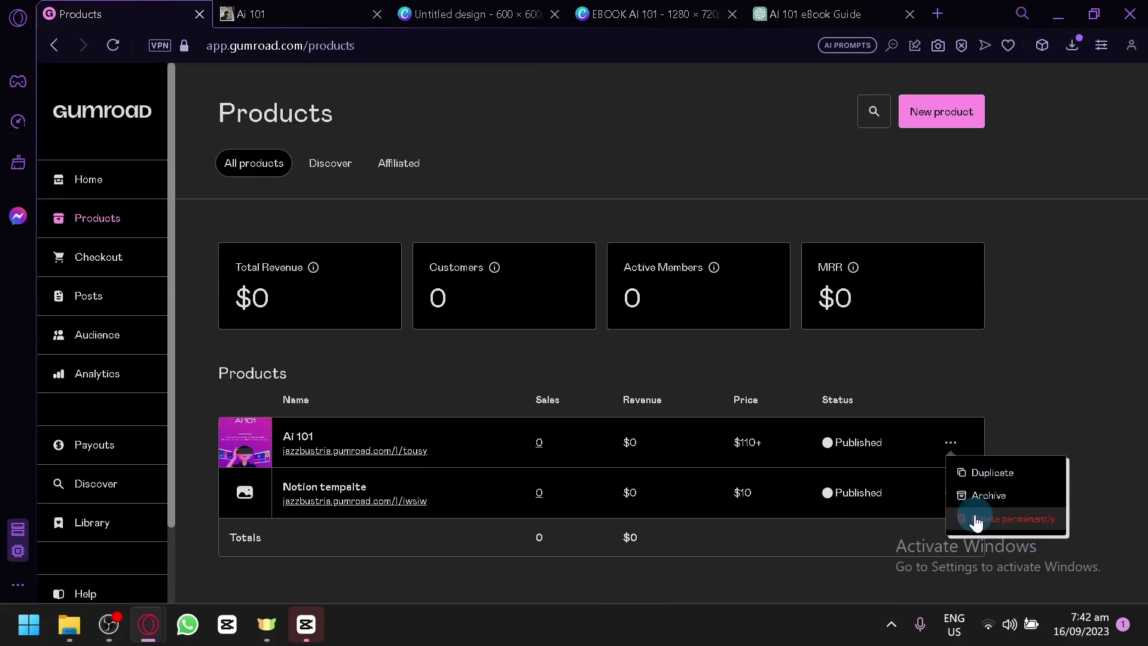
click(978, 392)
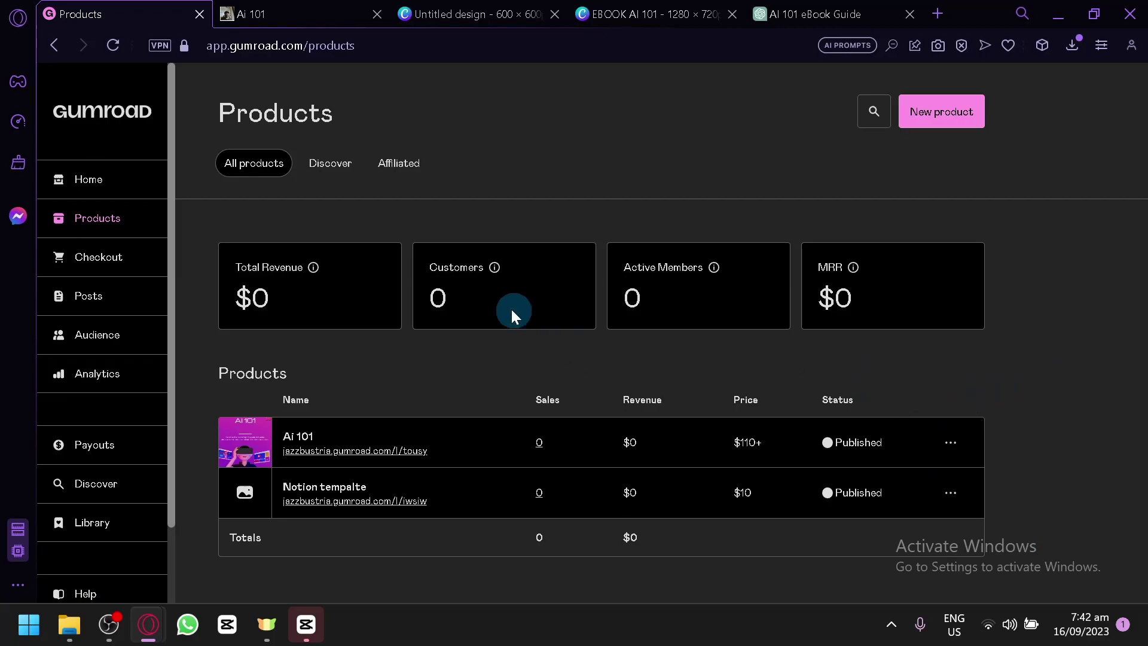